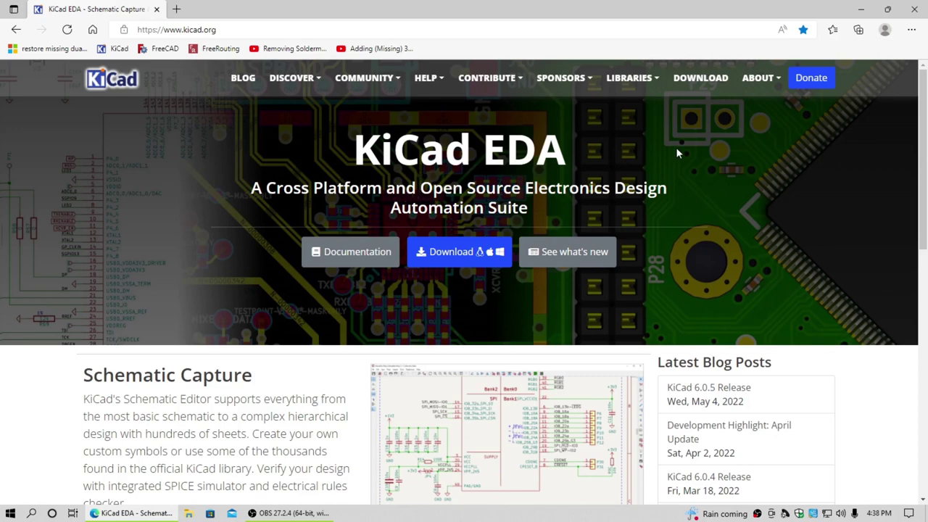
Download the 64-bit Windows installer of KiCad 6.0.5 from the CERN - Switzerland mirror.
click(466, 252)
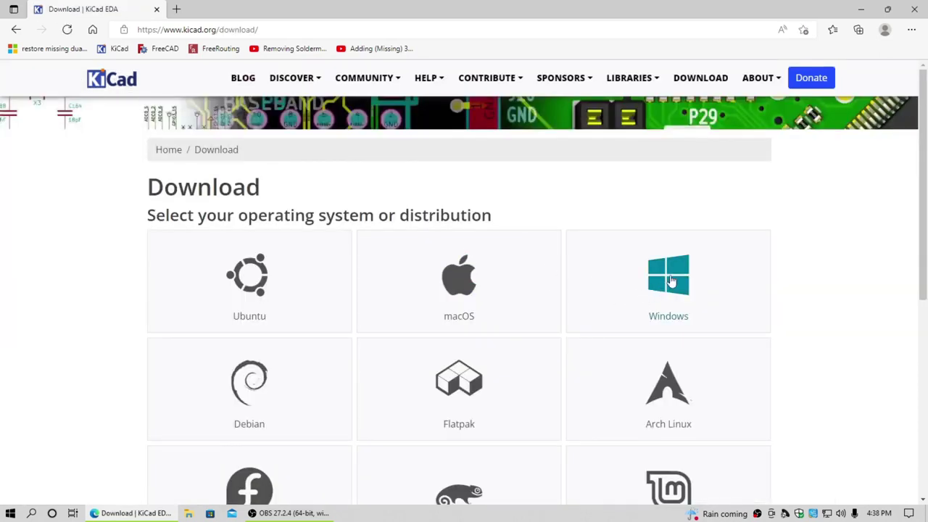
click(672, 282)
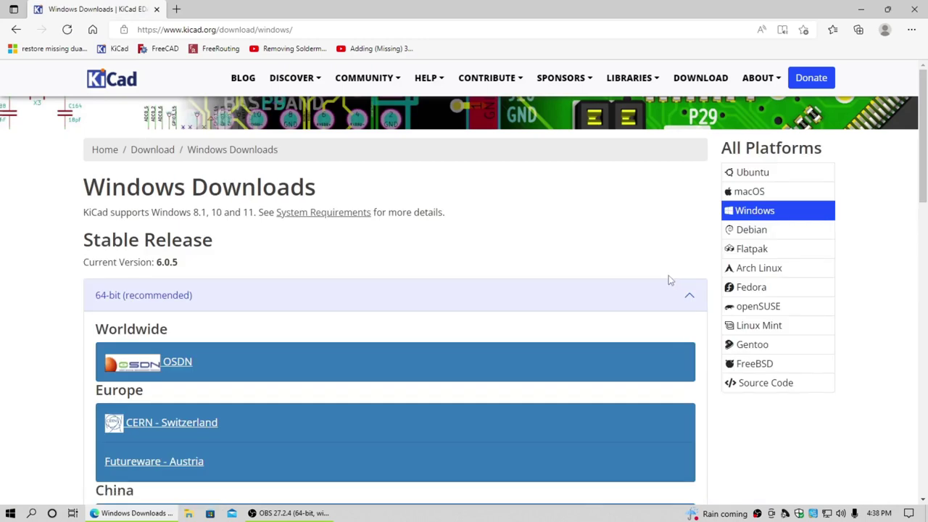
click(194, 427)
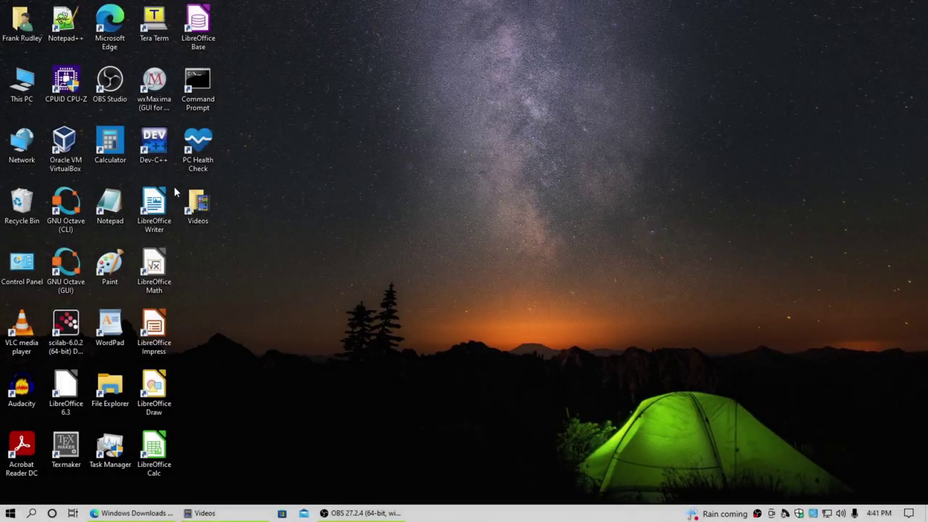
Launch the kicad-6.0.5-x86_64.exe installer from the Downloads folder in File Explorer.
double_click(14, 27)
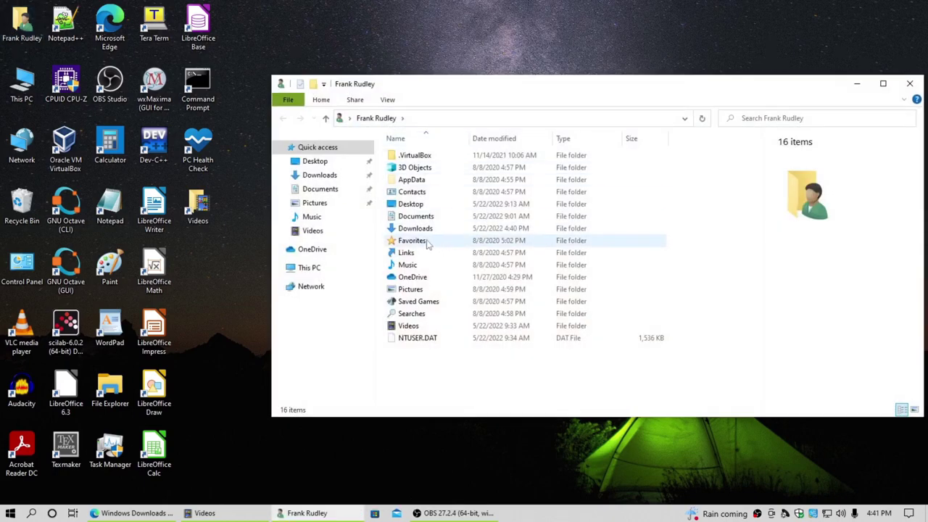
double_click(423, 229)
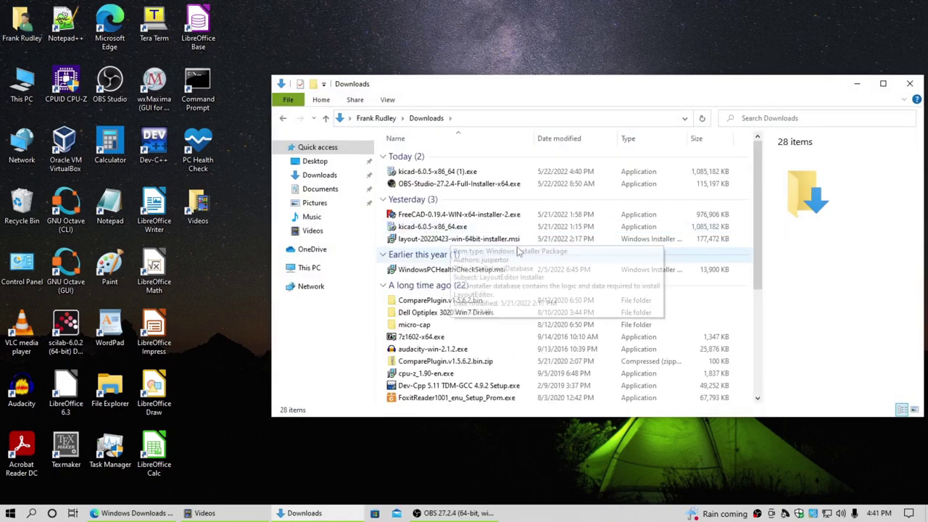
double_click(439, 228)
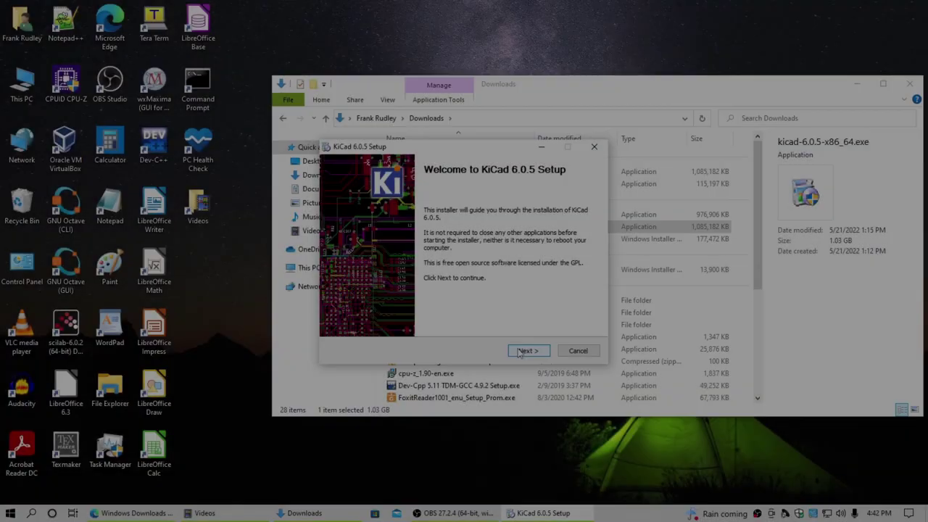
Install KiCad 6.0.5 with the default components and finish setup with the option to open the FreeCAD web page enabled.
click(520, 351)
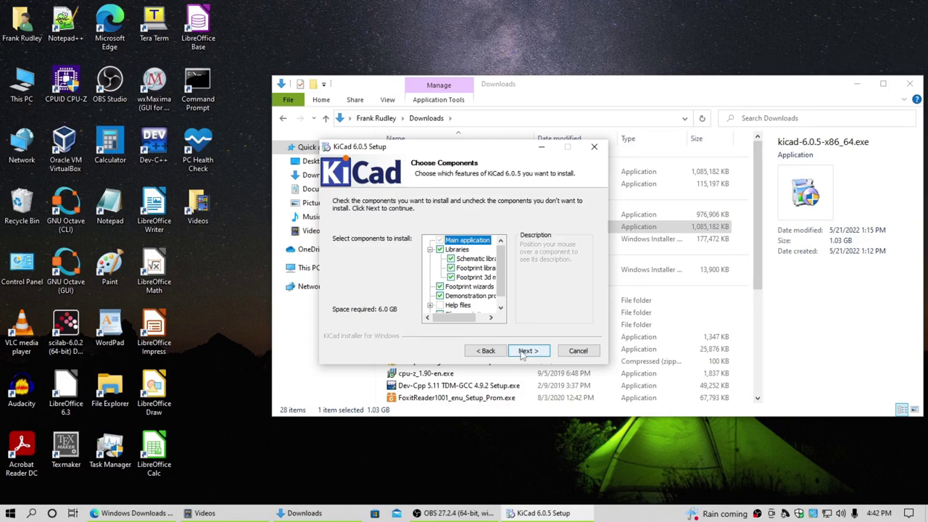
click(520, 351)
click(528, 351)
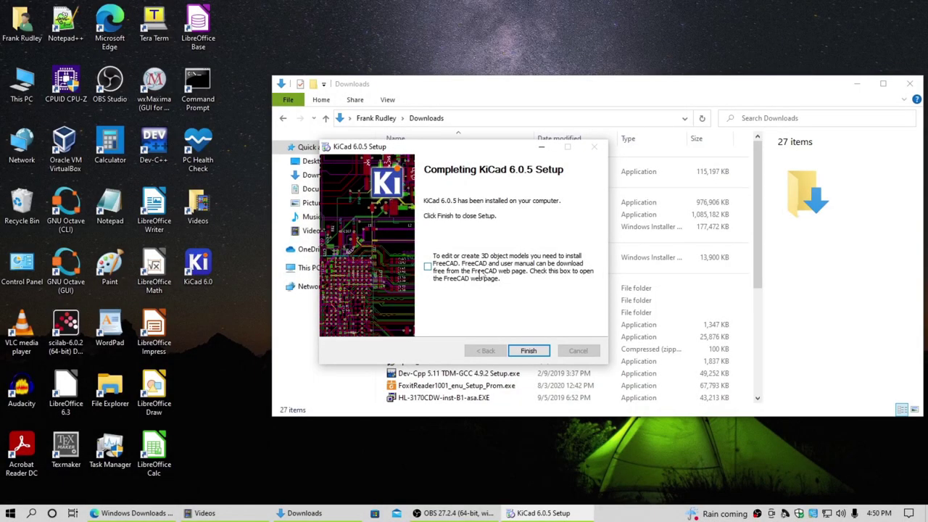
click(427, 267)
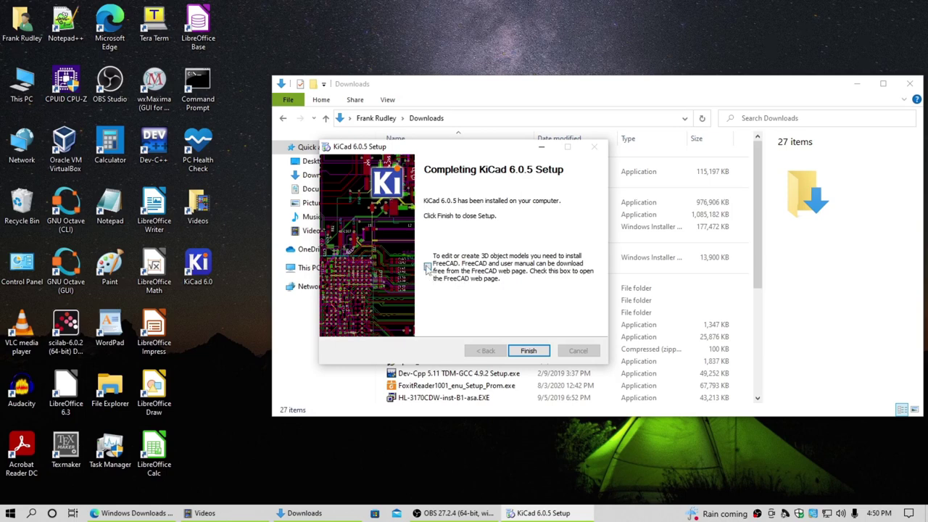
click(528, 352)
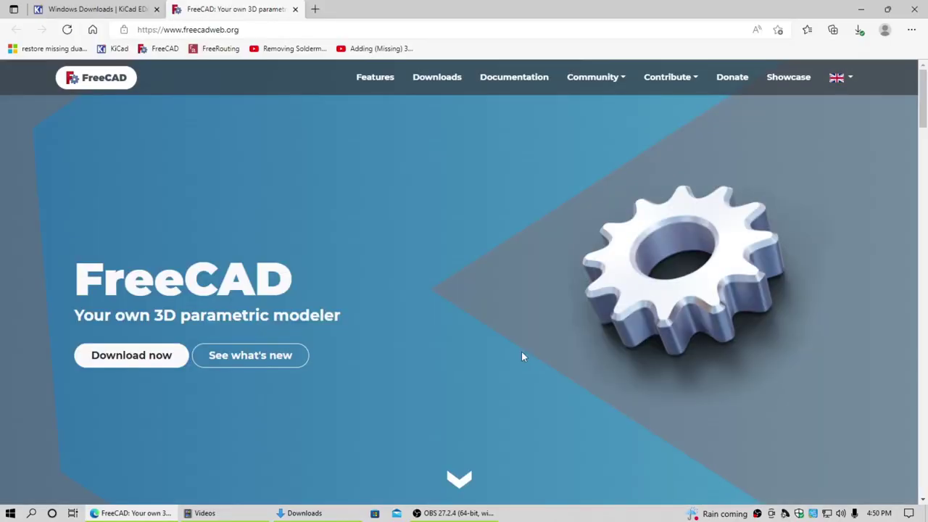
Download the 64-bit Windows installer from the FreeCAD website.
click(149, 360)
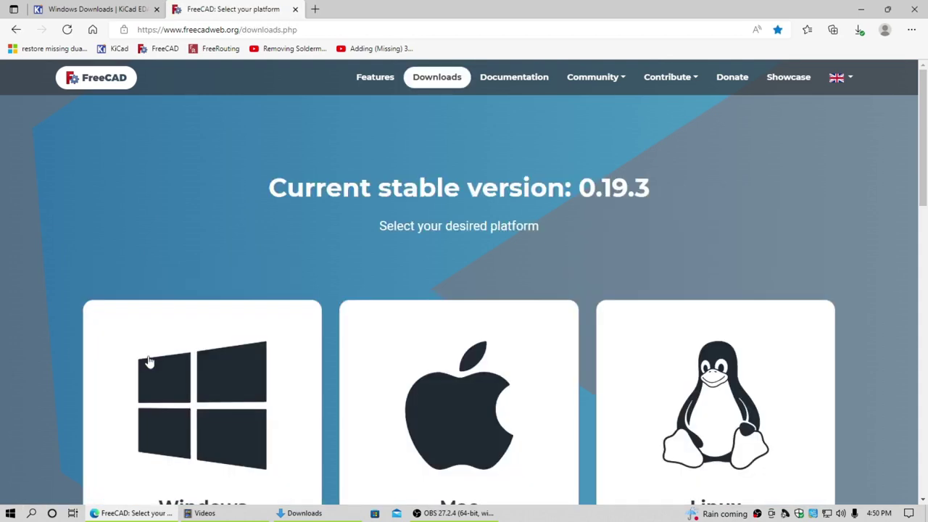
scroll(182, 341, down, 2)
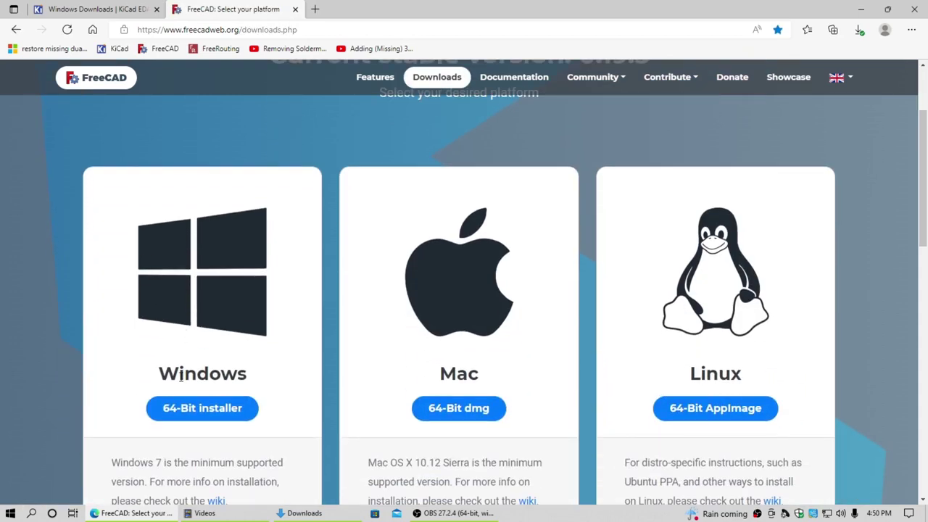
click(194, 408)
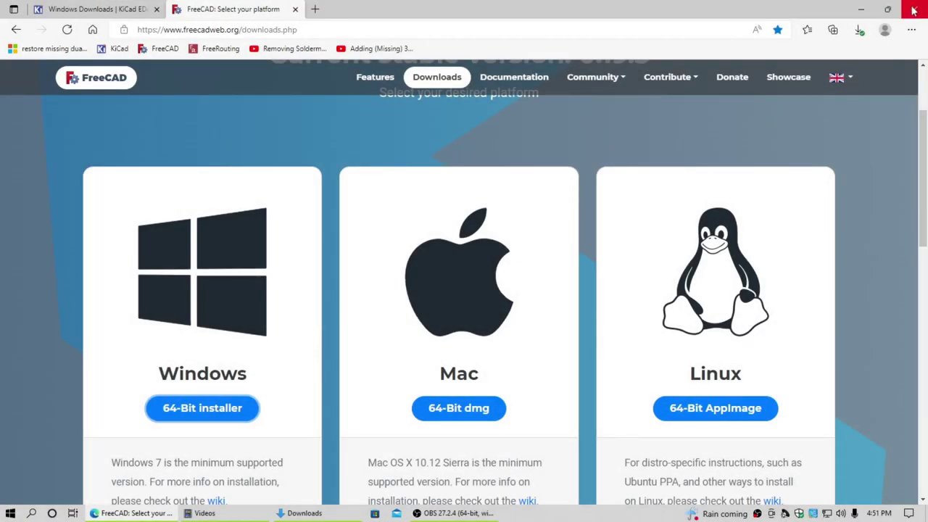
Run FreeCAD-0.19.4-WIN-x64-installer-2.exe from Downloads and install it for anyone using this computer with the default folder and components, without launching it.
click(861, 9)
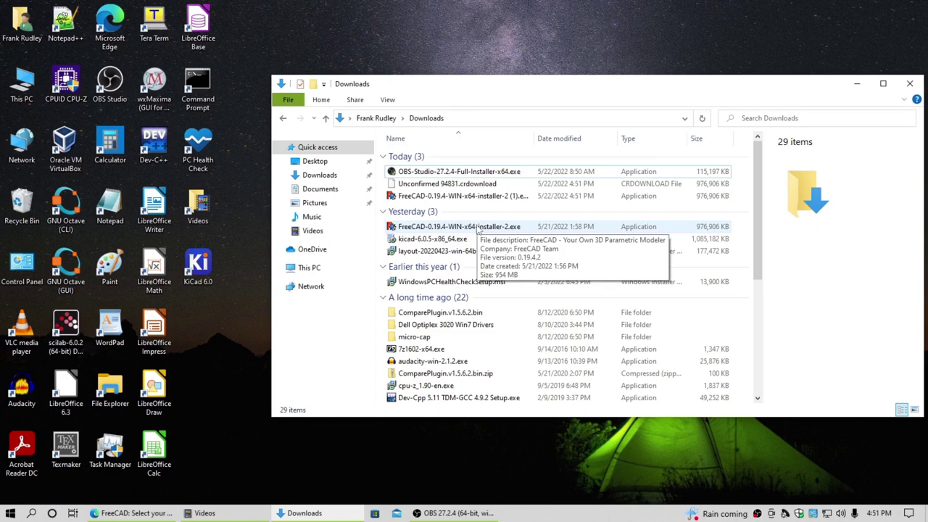
double_click(477, 228)
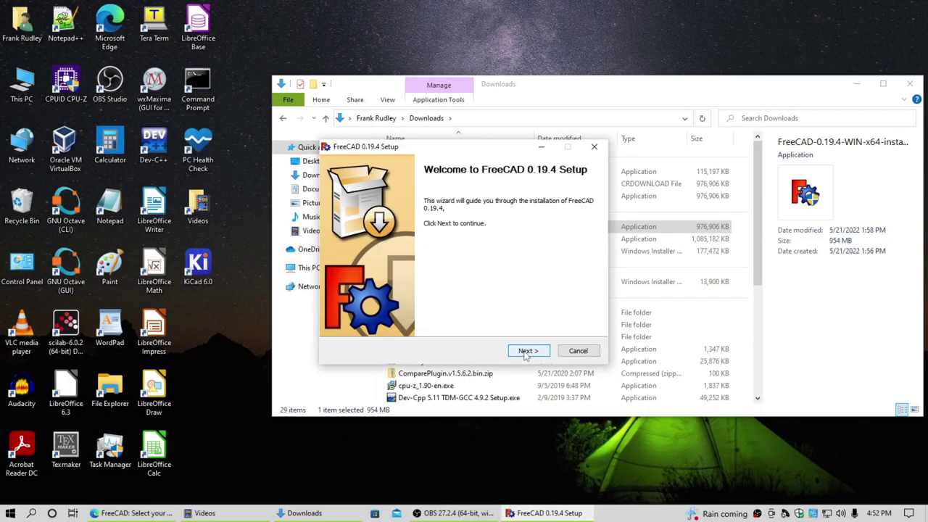
click(526, 352)
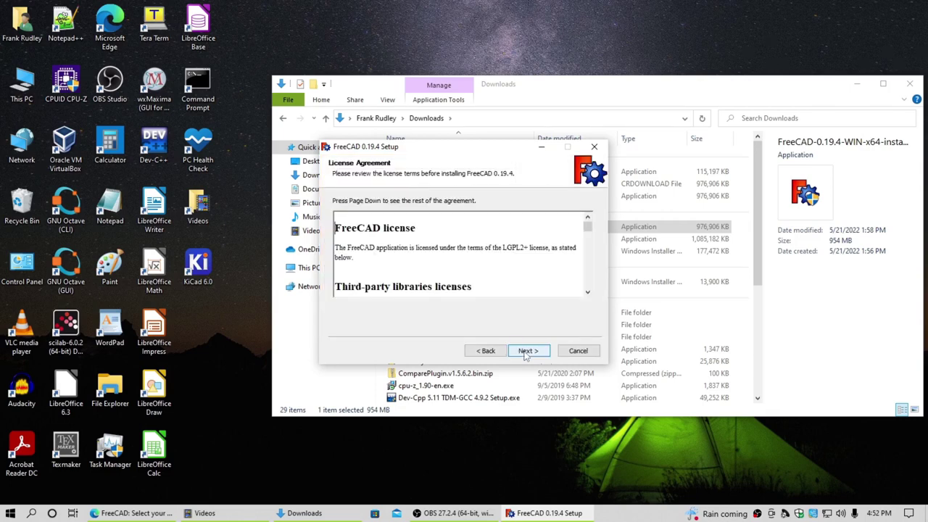
click(526, 352)
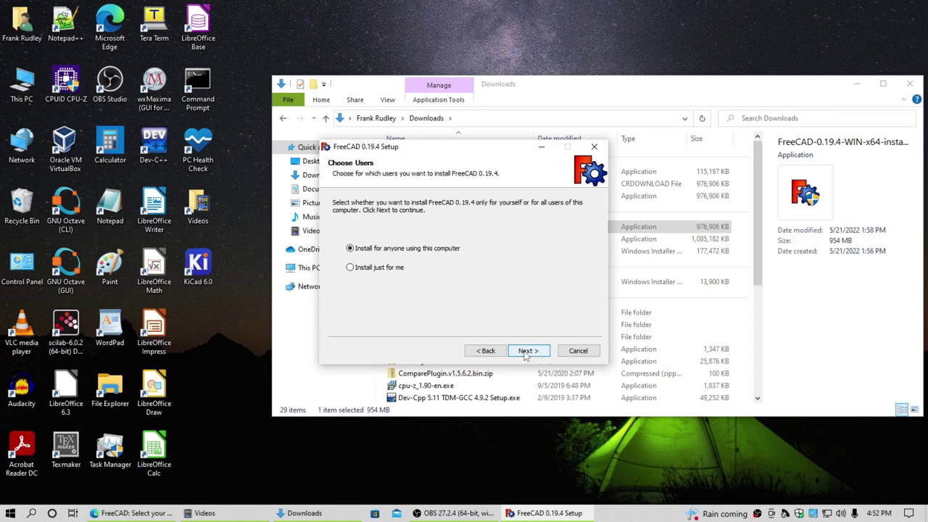
click(525, 351)
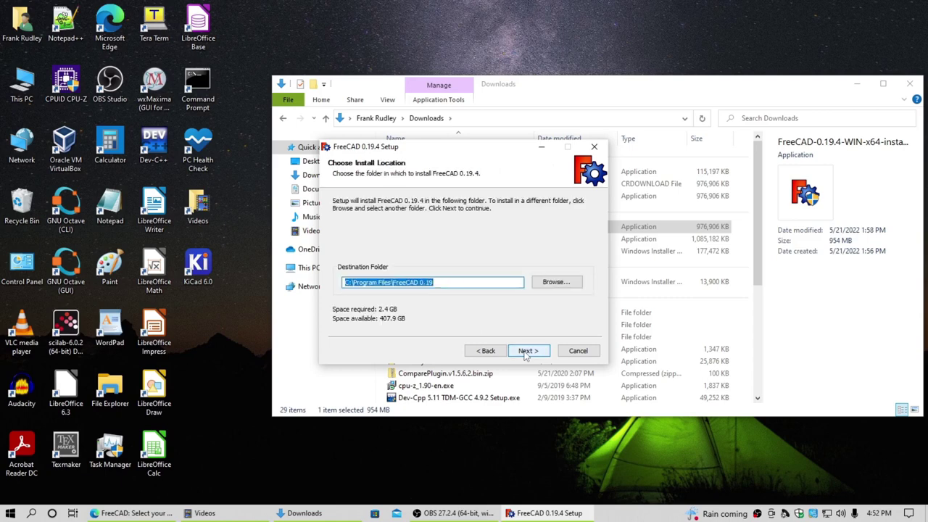
click(525, 352)
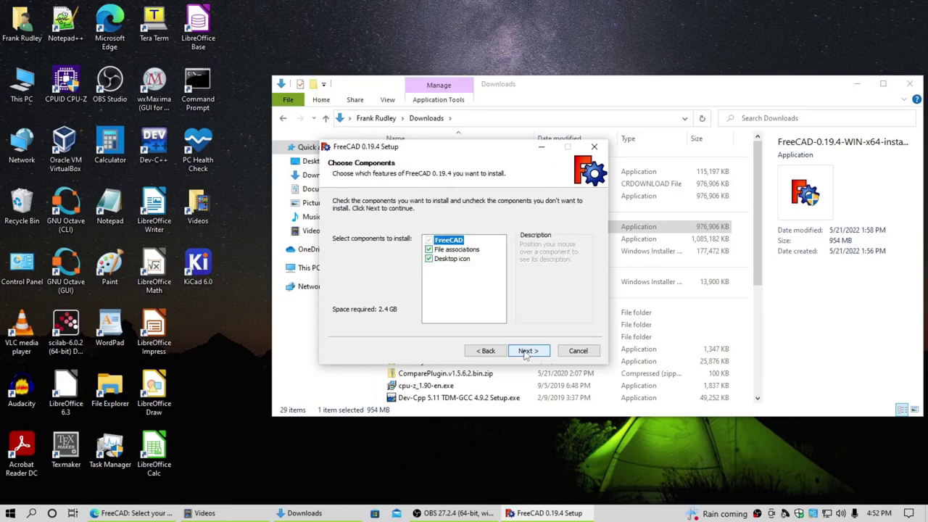
click(526, 351)
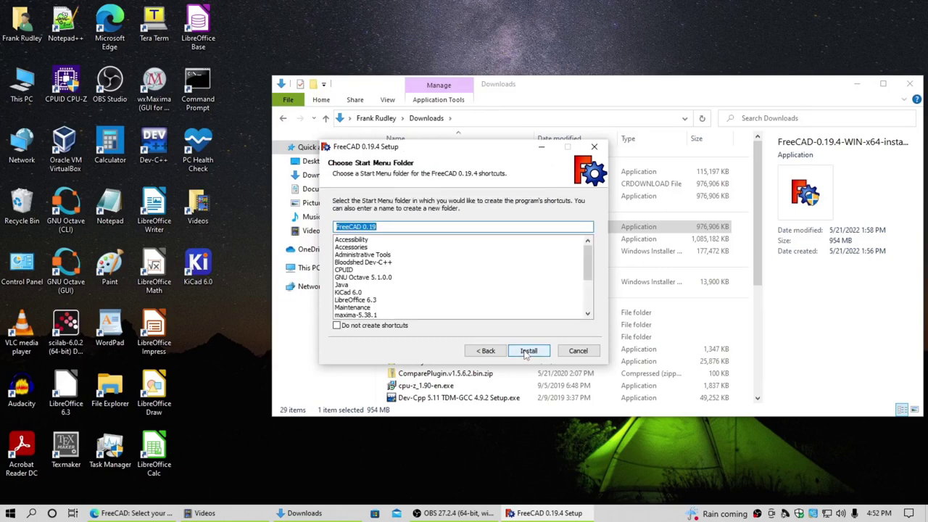
click(526, 352)
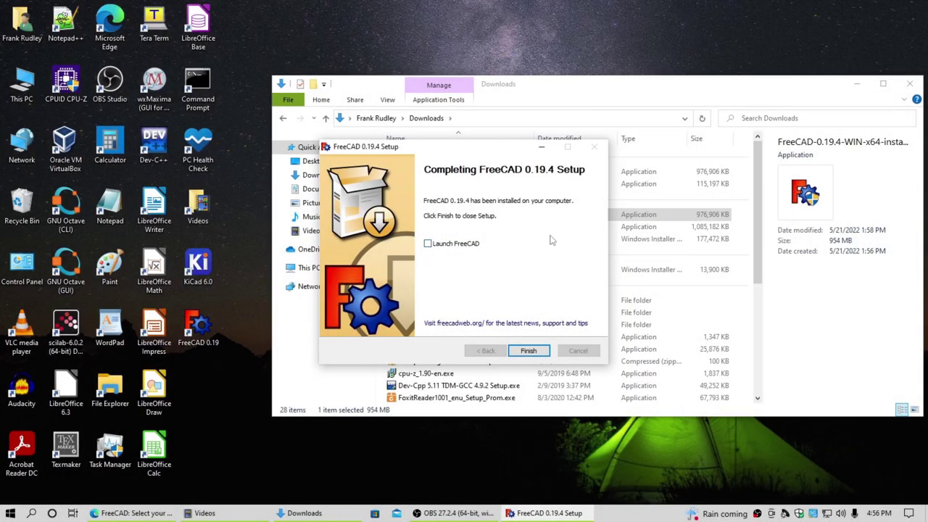
click(528, 351)
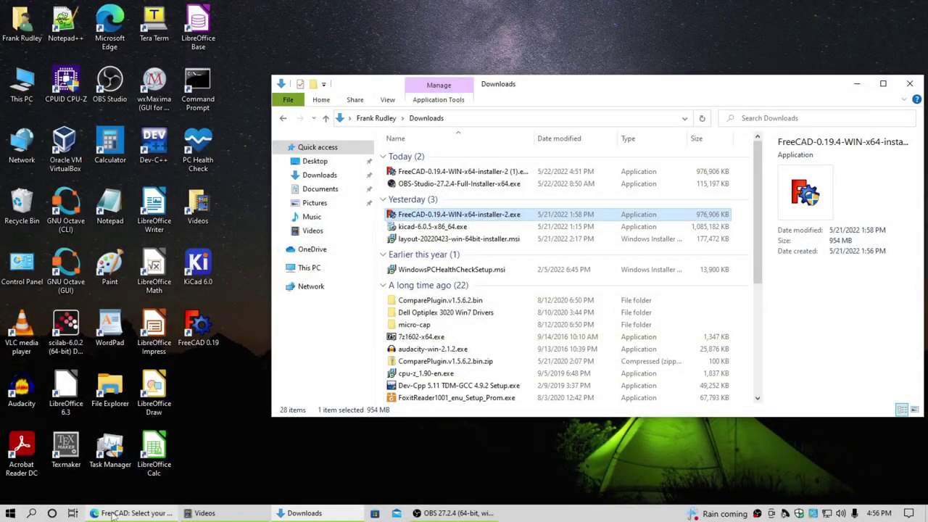
In the browser, follow the bookmarked FreeRouting page to the LayoutEditor package and download layout-20220423-win-64bit-installer.msi.
click(131, 513)
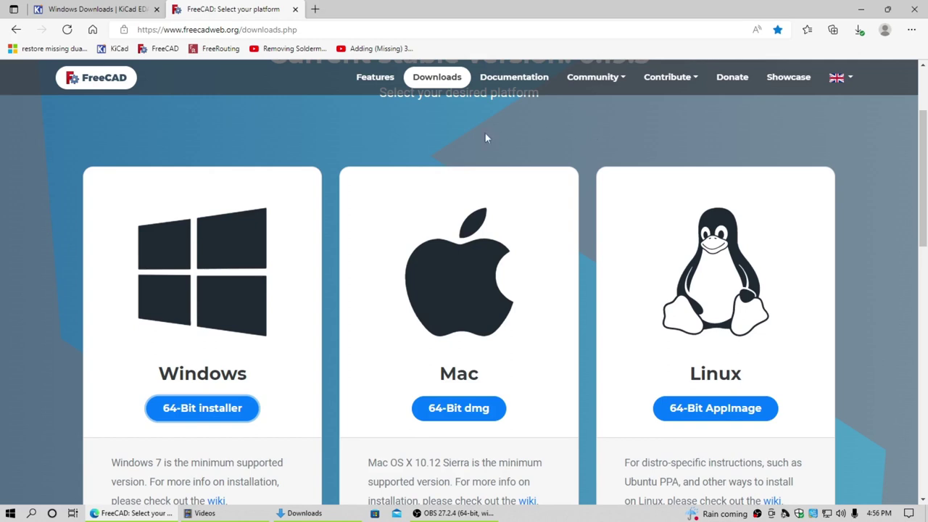
click(205, 50)
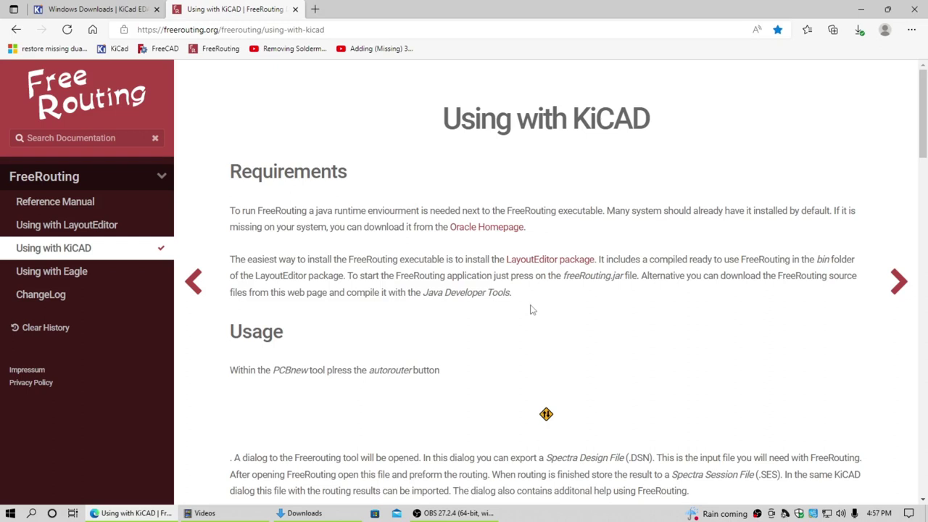
click(555, 265)
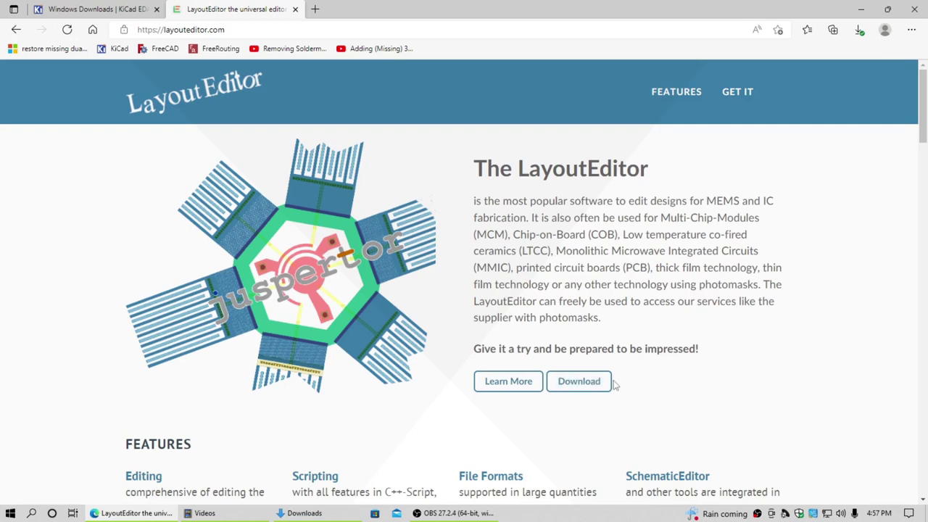
click(573, 385)
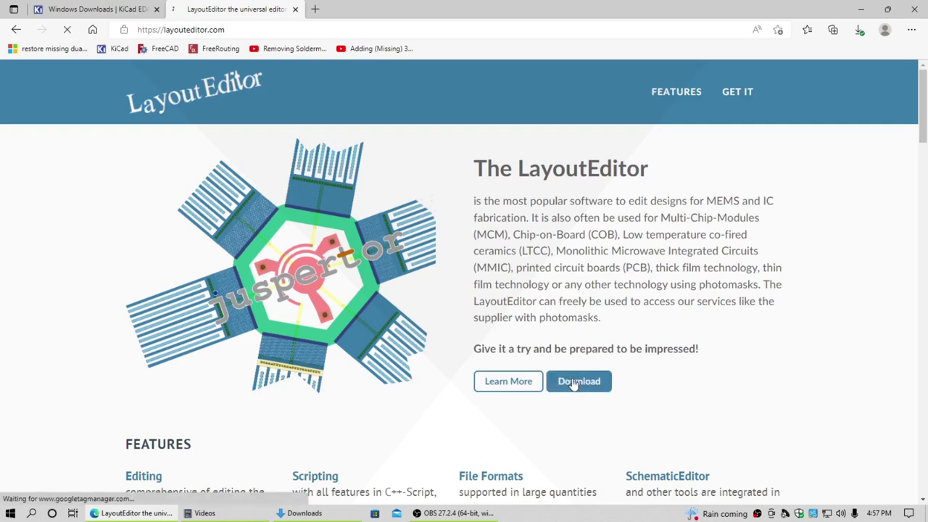
scroll(661, 350, down, 2)
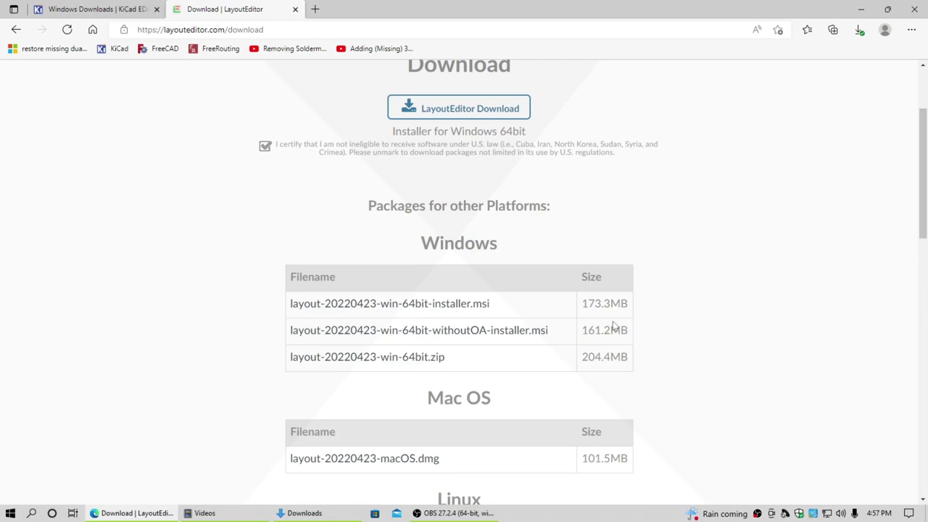
click(458, 311)
Run layout-20220423-win-64bit-installer.msi from the Downloads folder to install LayoutEditor.
click(860, 10)
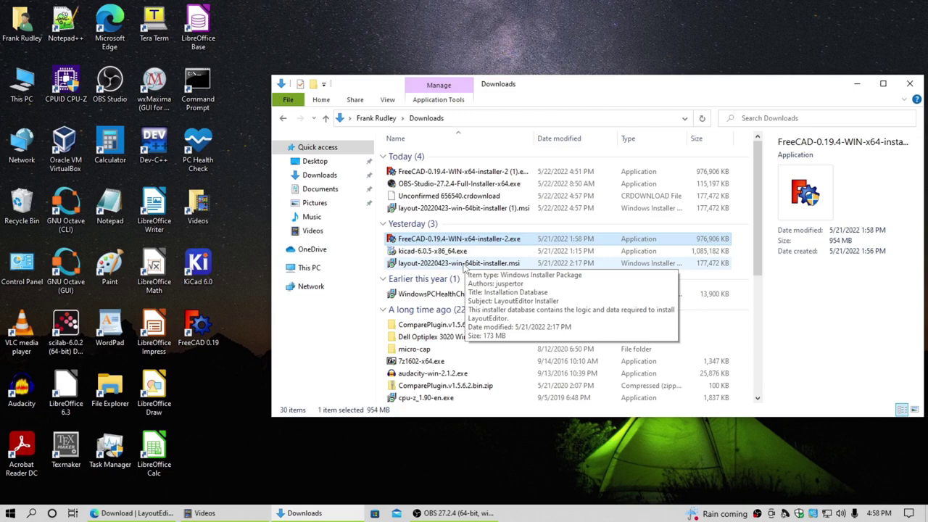
click(466, 266)
double_click(466, 265)
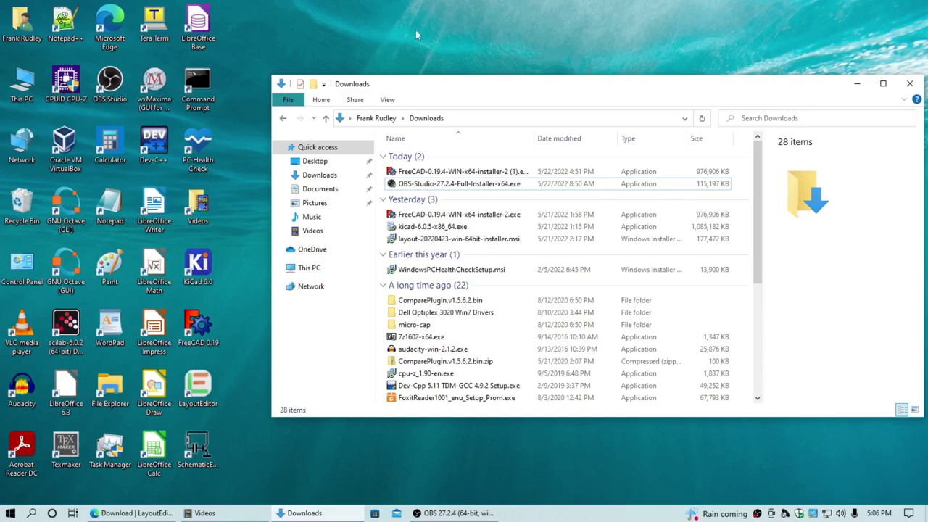
Create a desktop shortcut to freeRouting.jar from the C: drive's Program Files (x86)\LayoutEditor\bin folder.
double_click(15, 90)
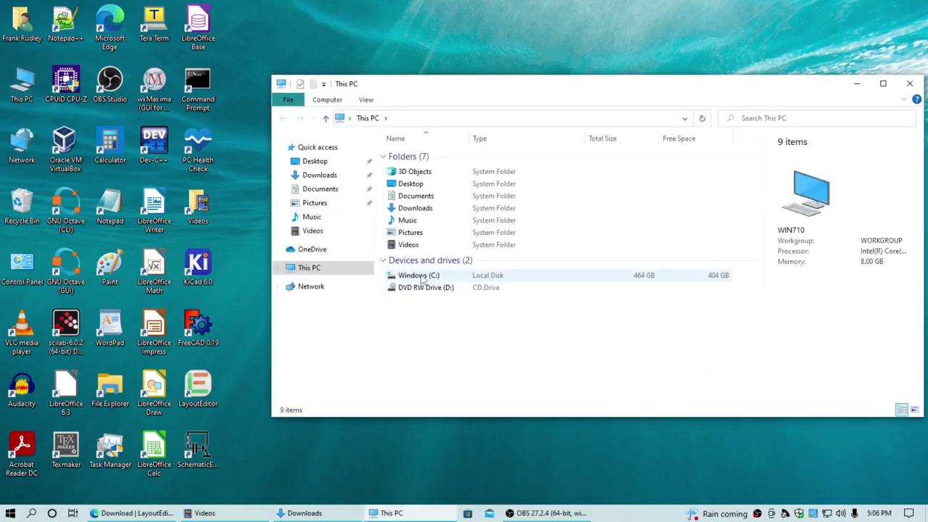
double_click(421, 277)
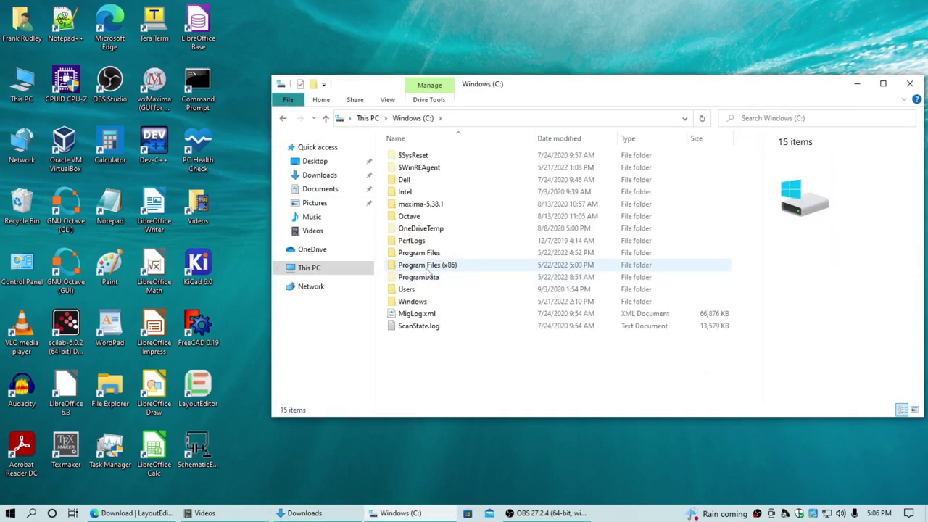
double_click(428, 266)
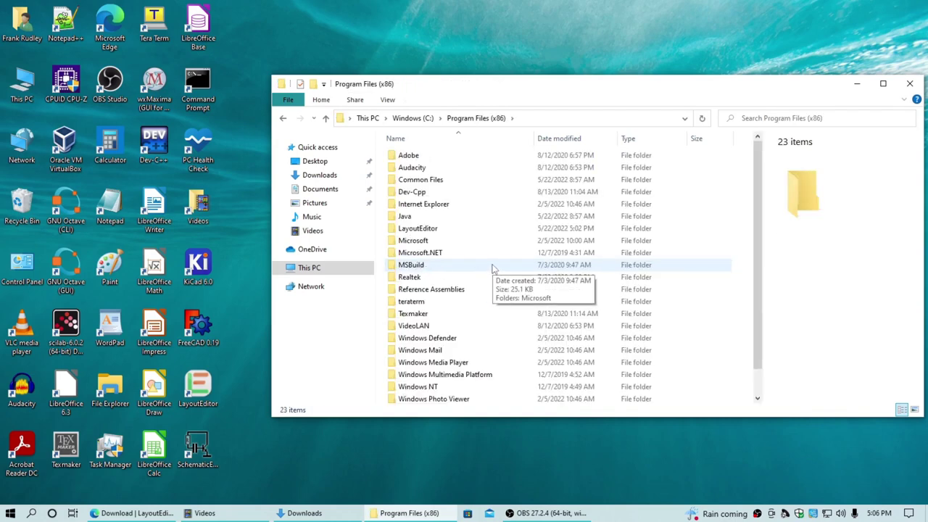
double_click(421, 232)
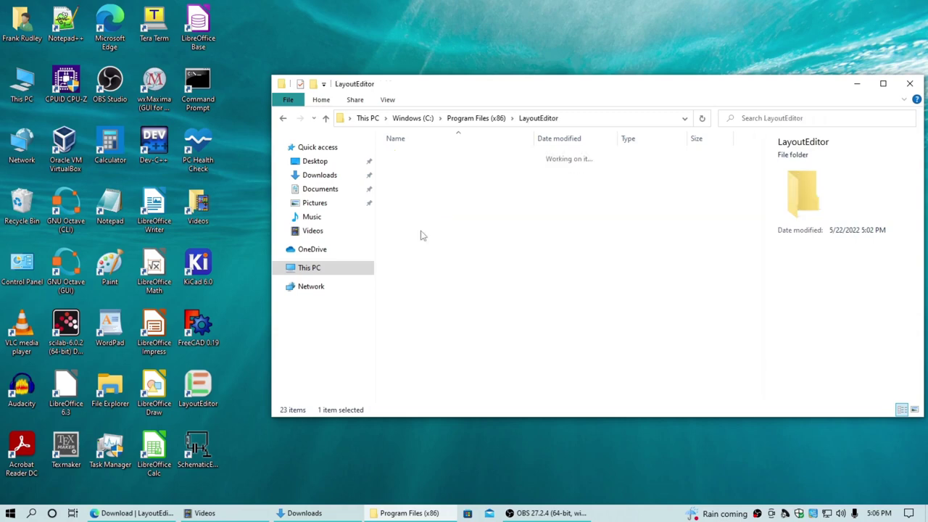
double_click(405, 157)
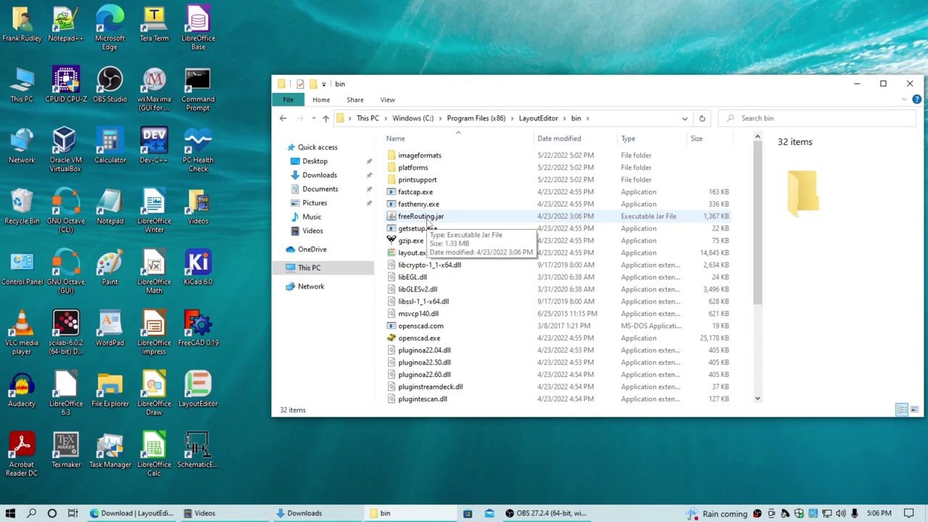
drag(426, 221, 267, 49)
right_drag(267, 49, 266, 44)
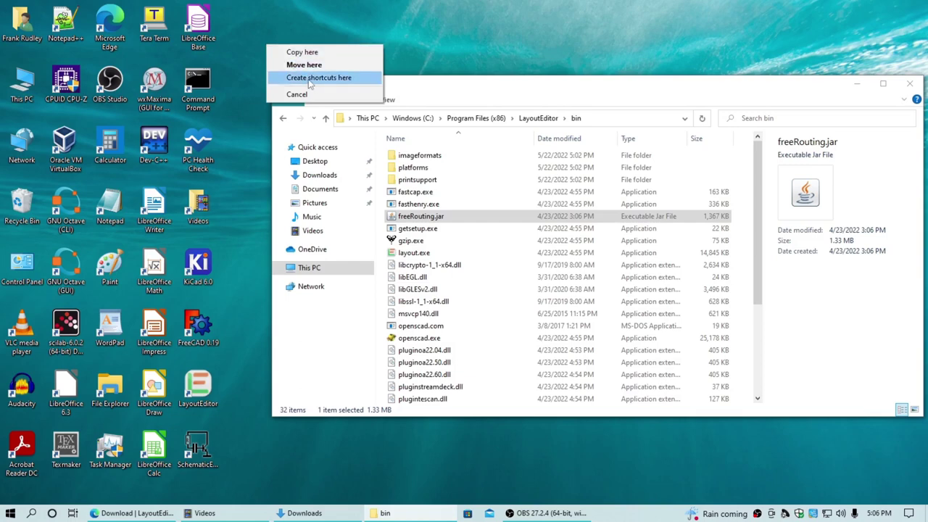
click(310, 78)
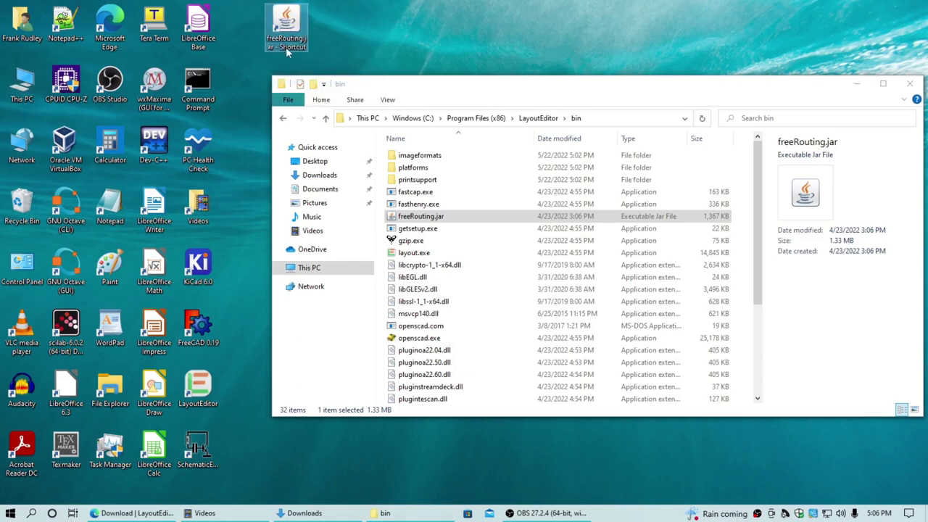
Rename the new desktop shortcut to freeRouting.jar.
click(286, 44)
drag(274, 47, 316, 56)
key(Delete)
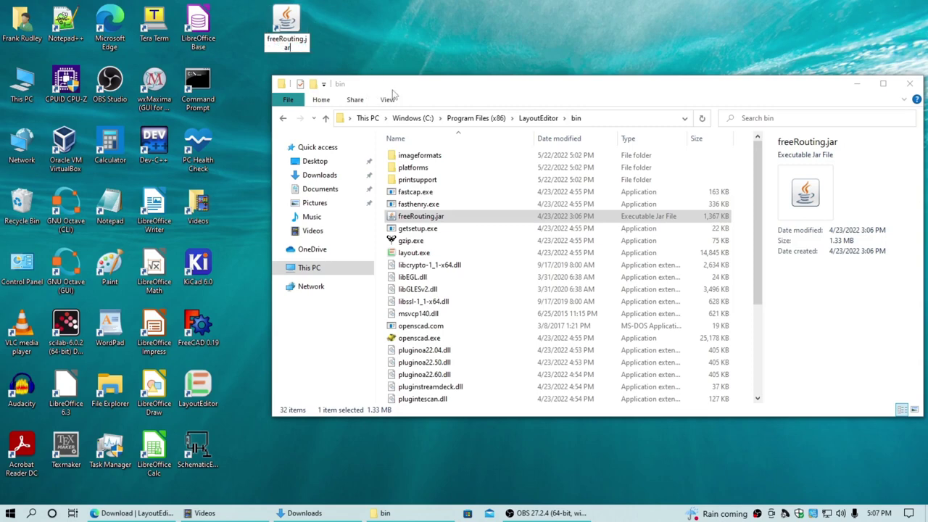
key(Return)
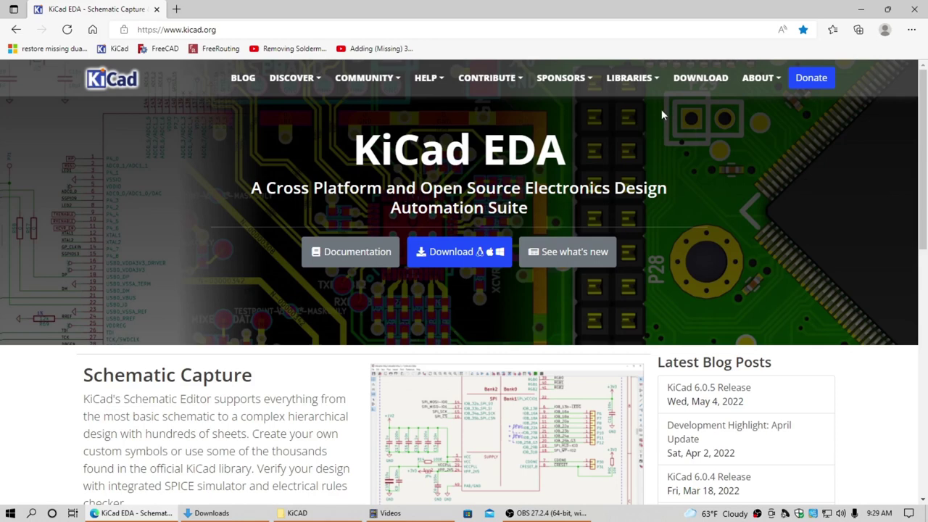
From the KiCad website's third party libraries page, go to Digi-Key's GitHub repository and download digikey-kicad-library-master.zip.
click(693, 78)
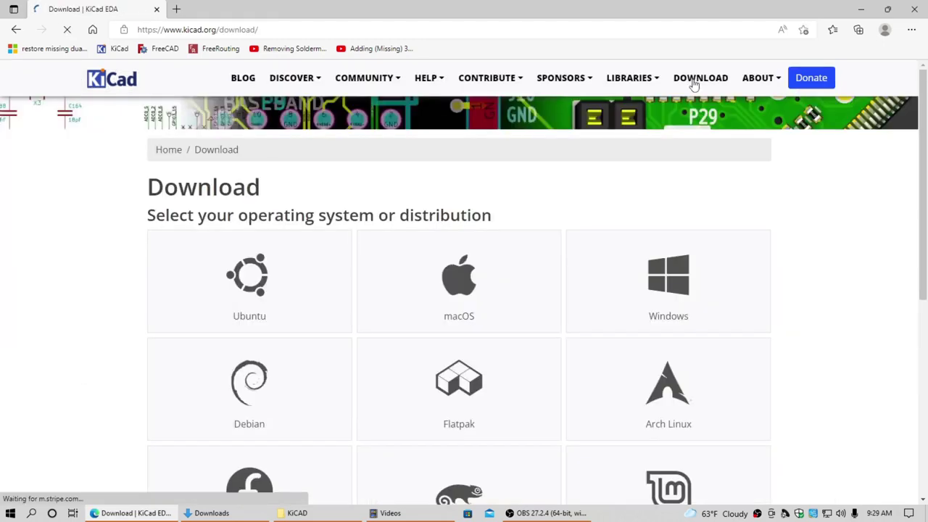
click(635, 80)
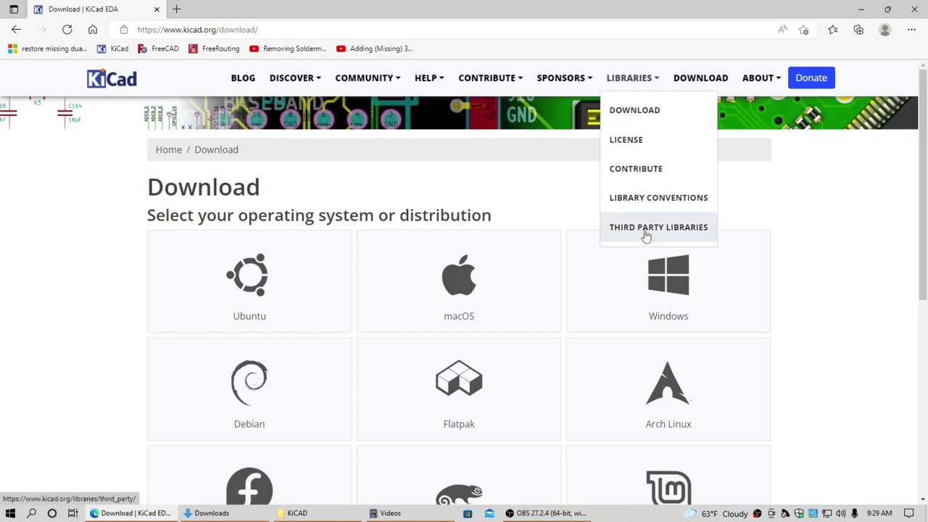
click(646, 229)
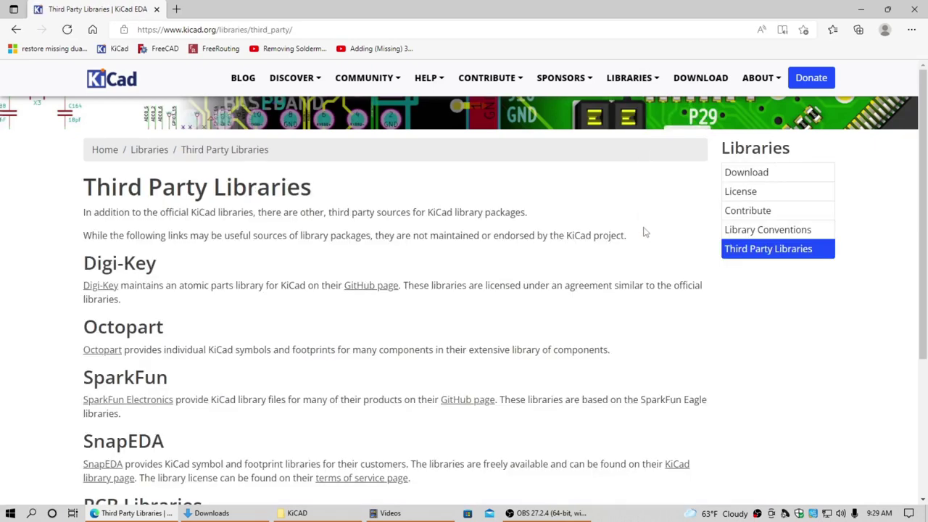
click(367, 289)
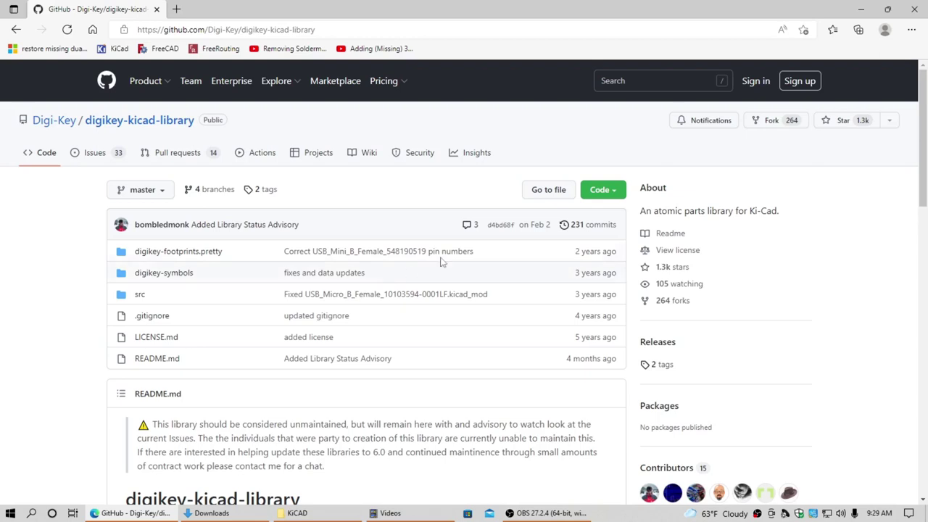
click(609, 195)
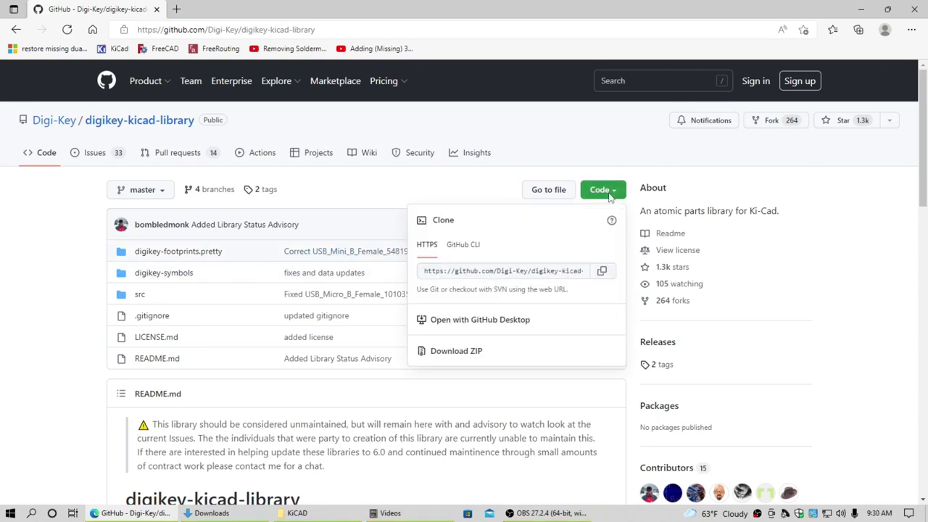
click(452, 352)
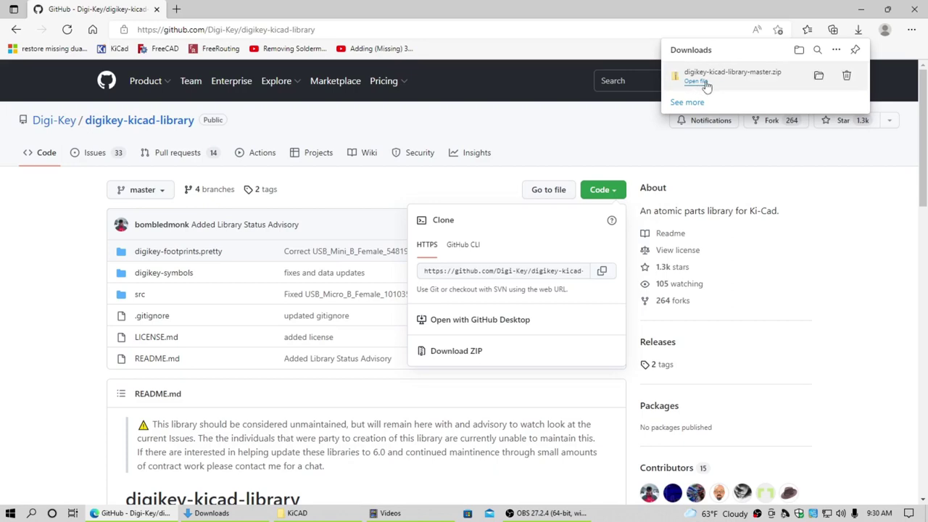
click(689, 104)
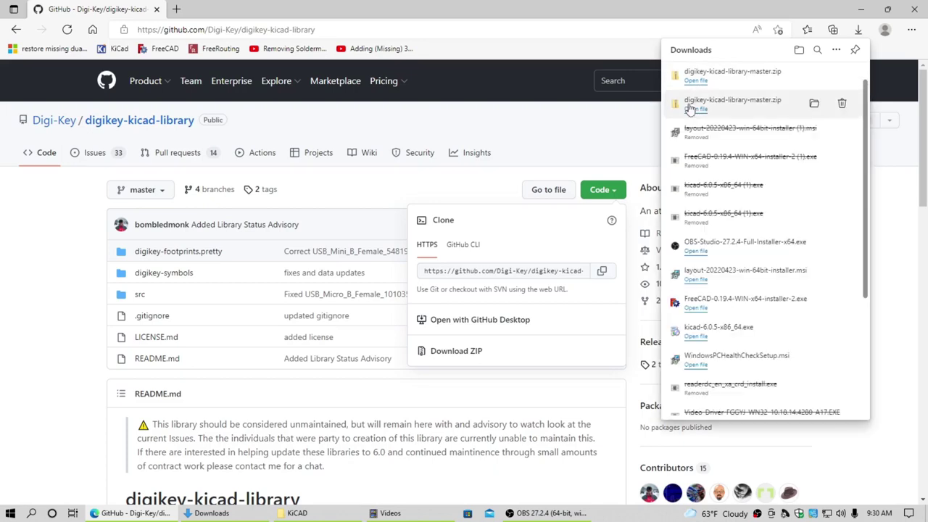
Move digikey-kicad-library-master.zip from the Downloads folder into the KiCAD folder in Documents.
click(860, 9)
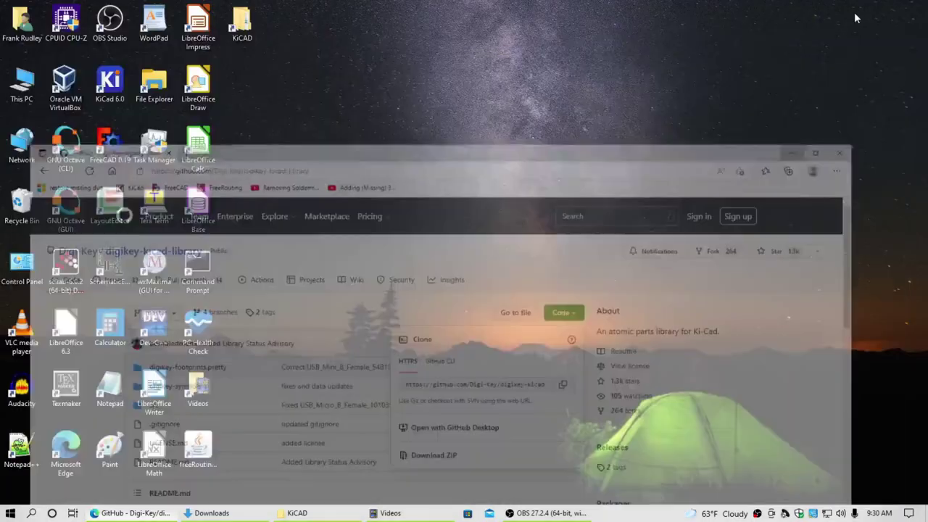
click(212, 513)
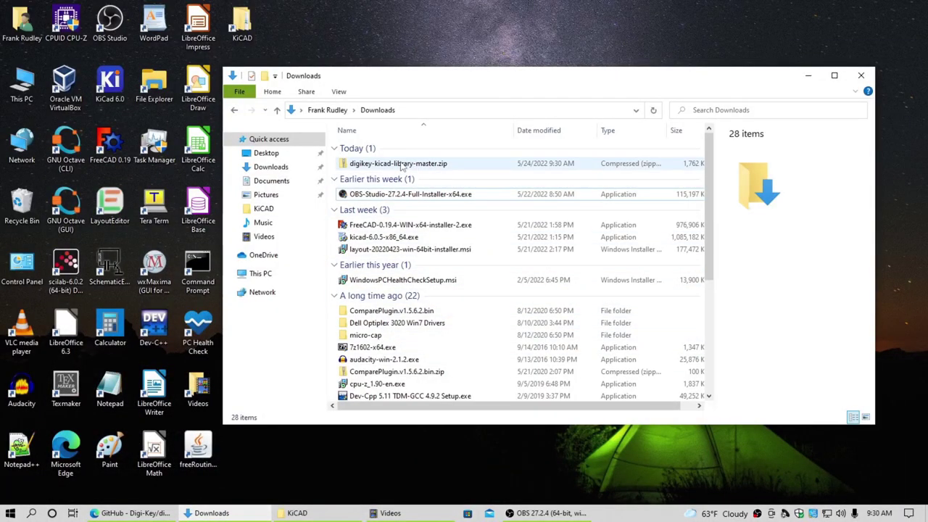
drag(371, 77, 480, 96)
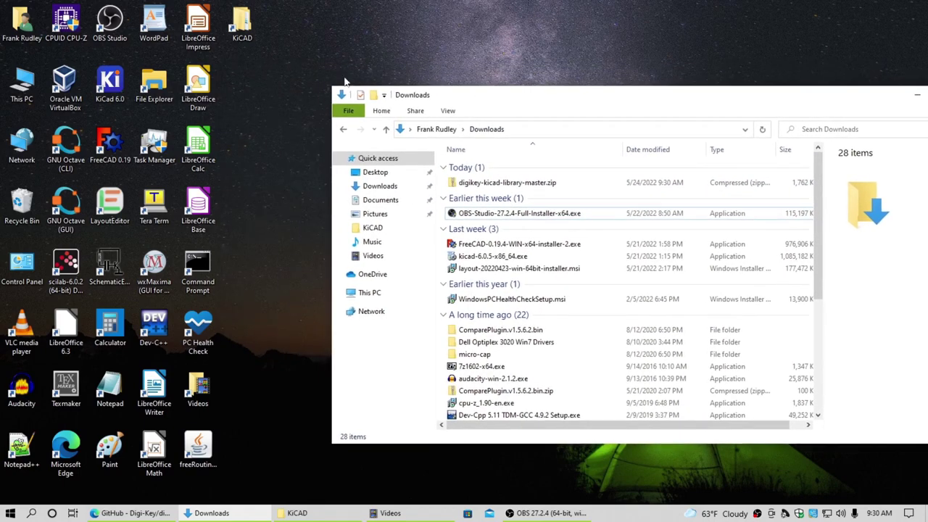
click(241, 24)
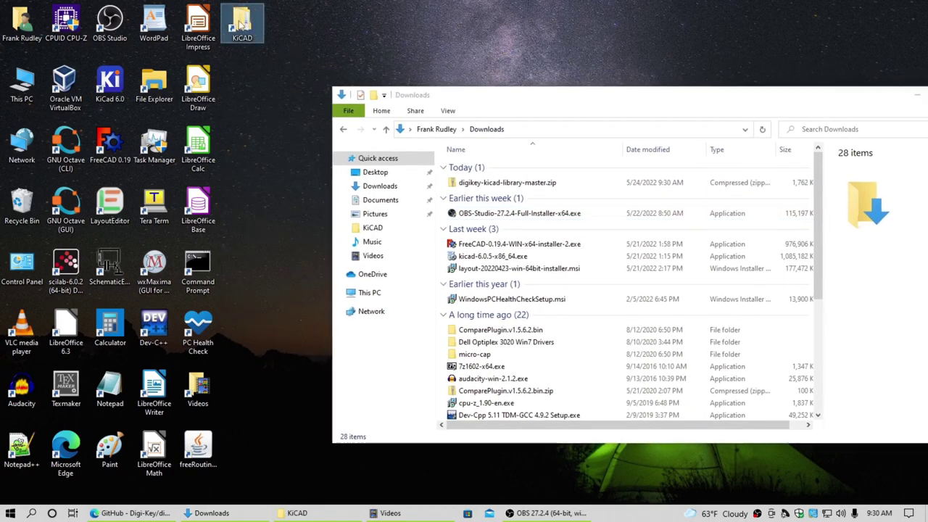
double_click(242, 24)
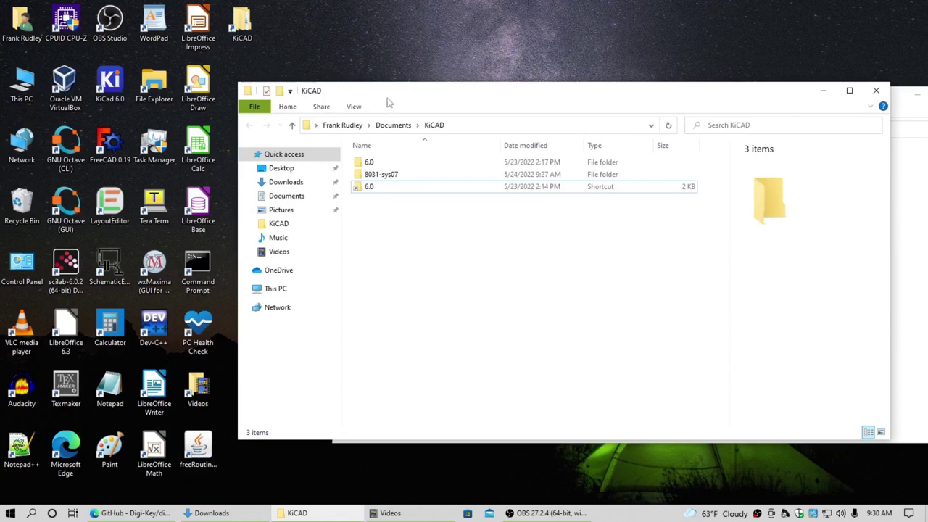
drag(391, 100, 228, 128)
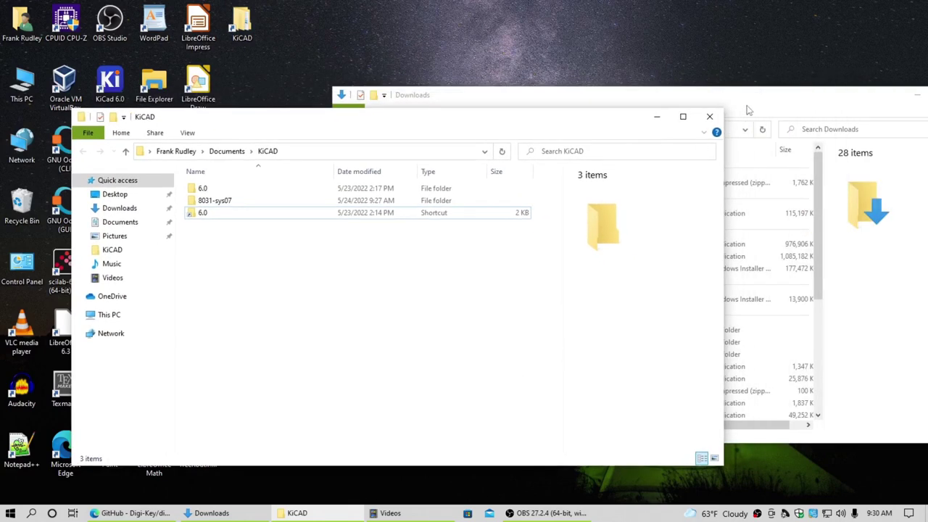
click(592, 140)
right_drag(506, 183, 247, 322)
click(282, 357)
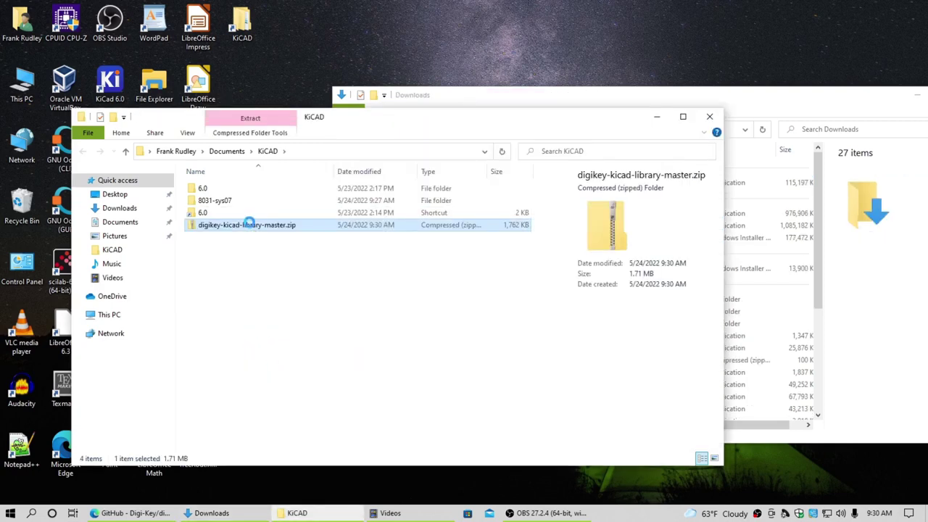
Extract digikey-kicad-library-master.zip to the default digikey-kicad-library-master folder inside KiCAD.
right_click(250, 225)
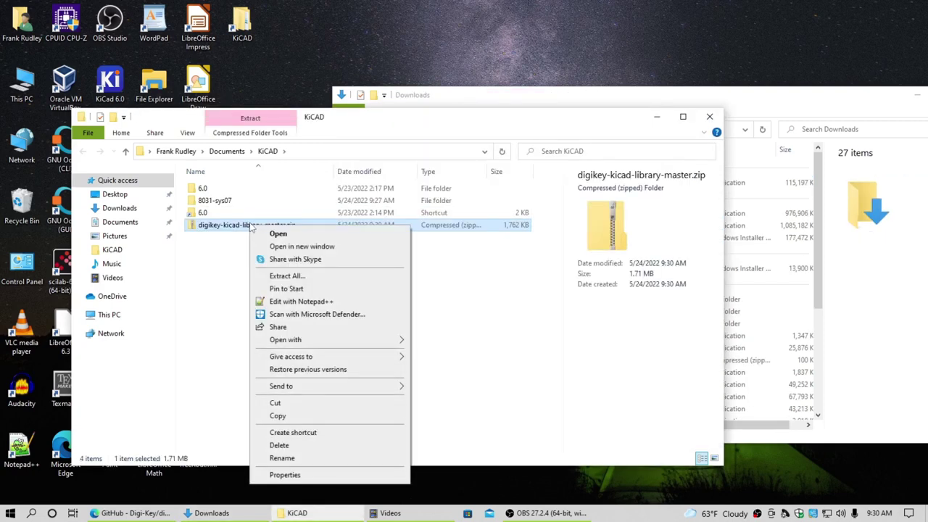
click(285, 276)
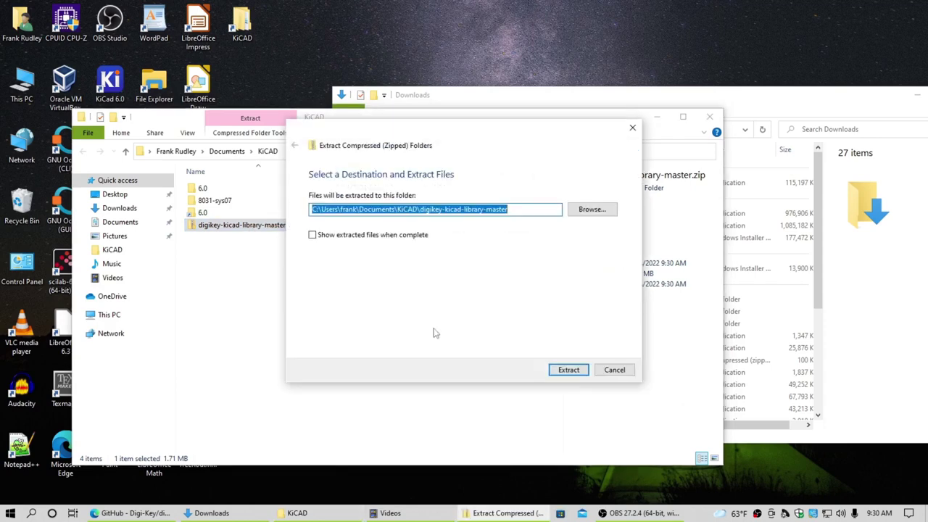
click(552, 375)
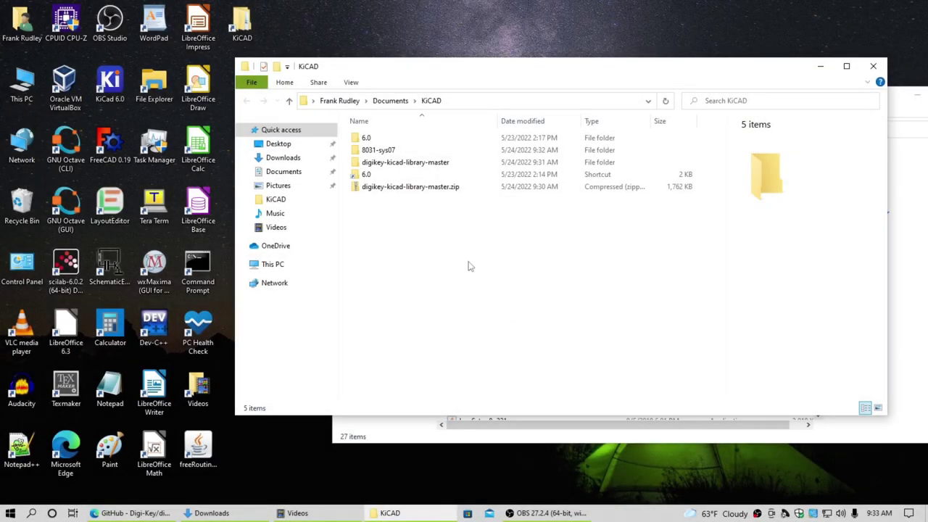
Look through the extracted digikey-kicad-library-master folder and its digikey-footprints.pretty subfolder, and return to the KiCAD folder.
double_click(407, 163)
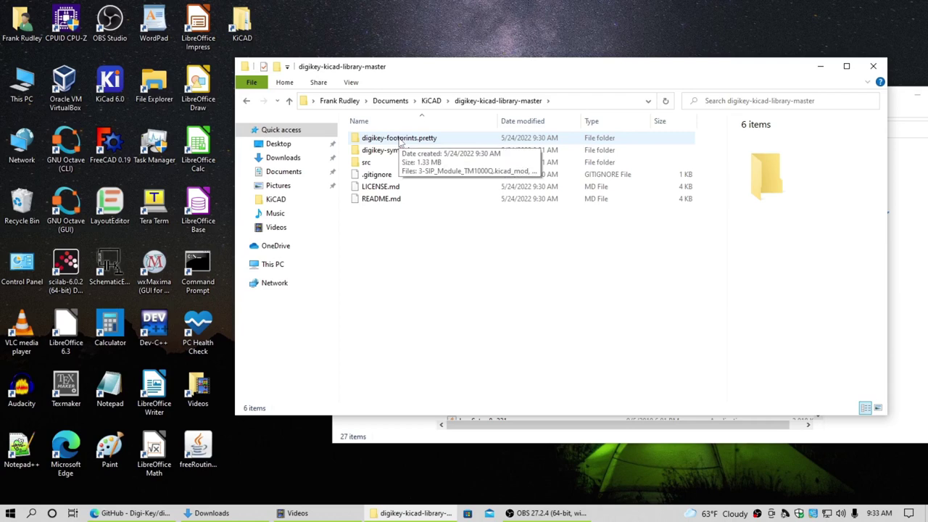
double_click(399, 139)
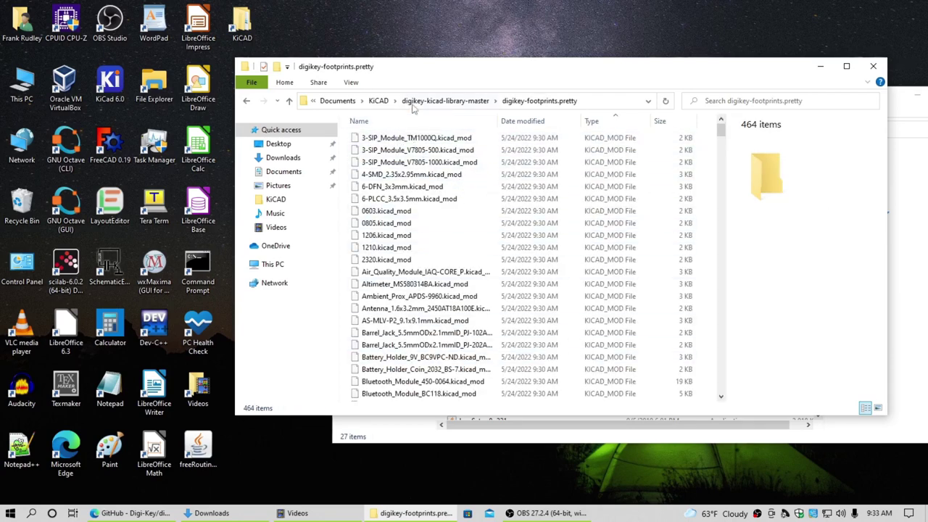
click(378, 101)
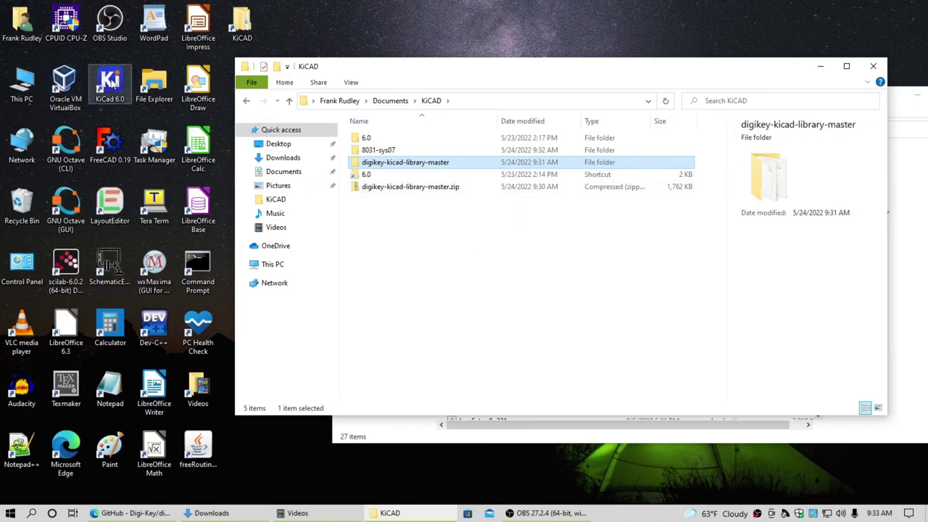
Start KiCad and, in the Footprint Editor, add the digikey-footprints.pretty folder as a library to the Project library table.
double_click(110, 82)
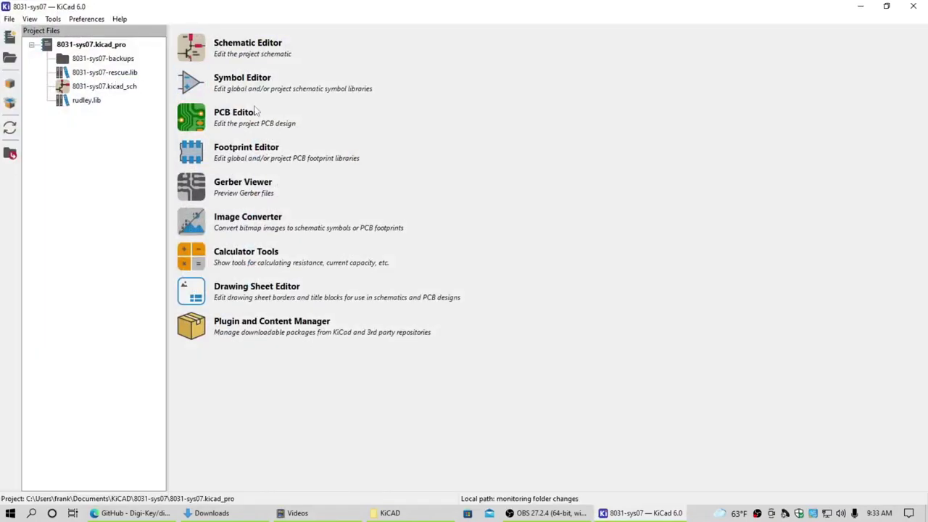
click(192, 154)
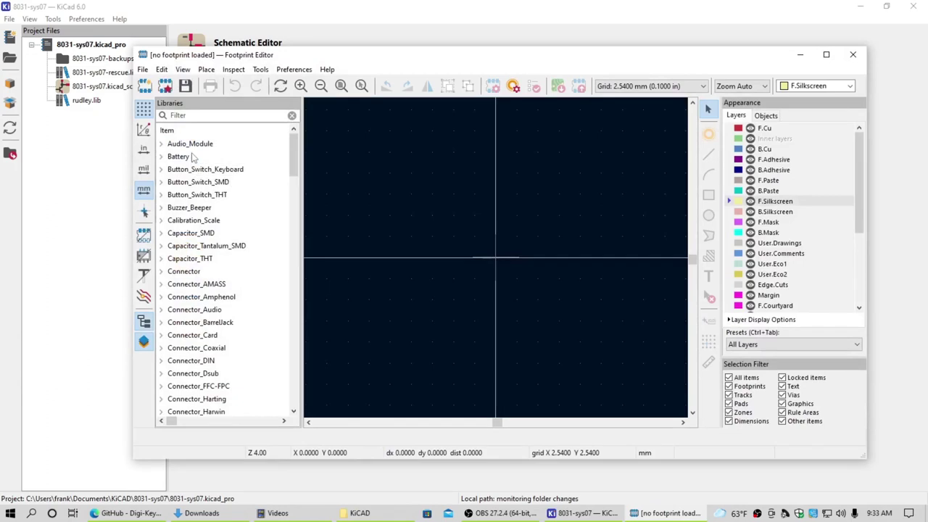
click(142, 69)
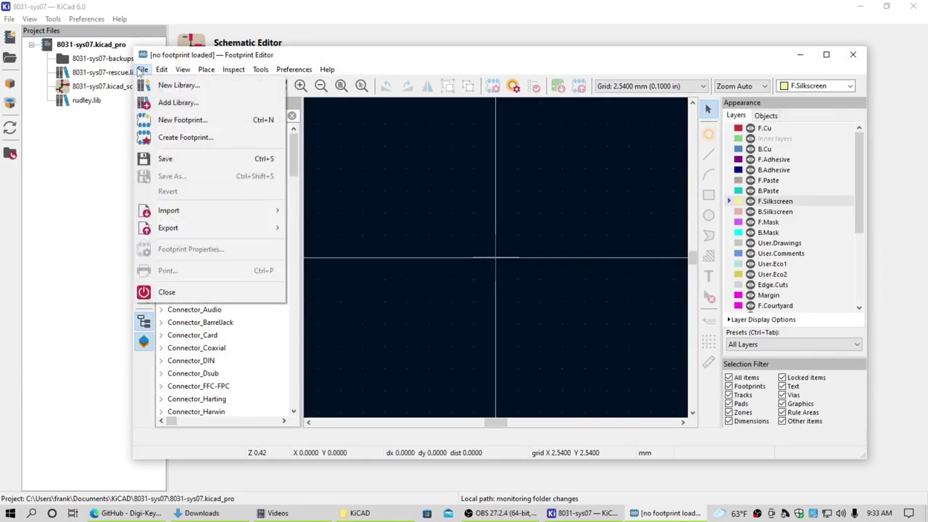
click(178, 103)
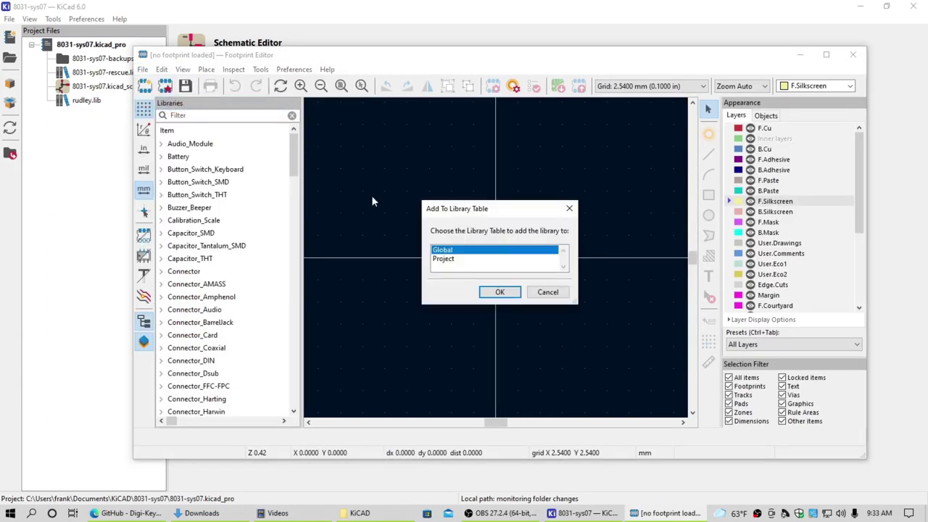
click(442, 259)
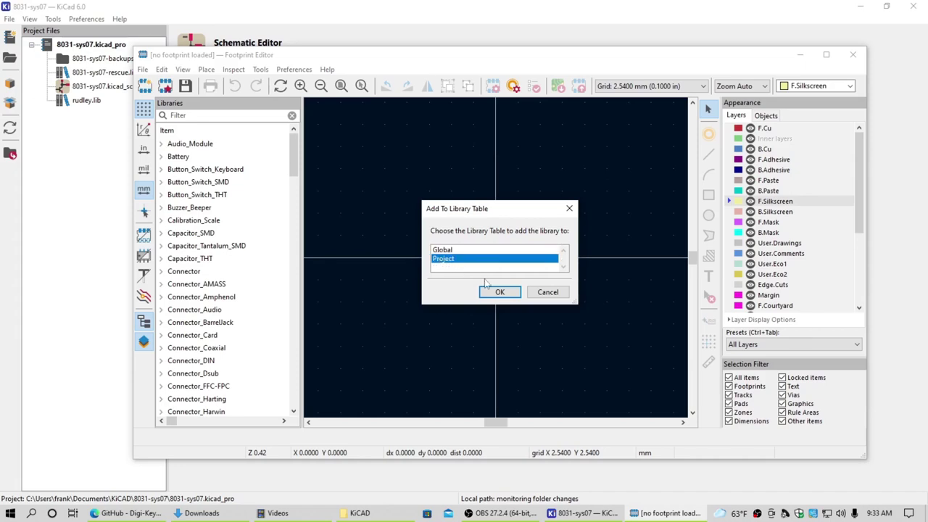
click(493, 292)
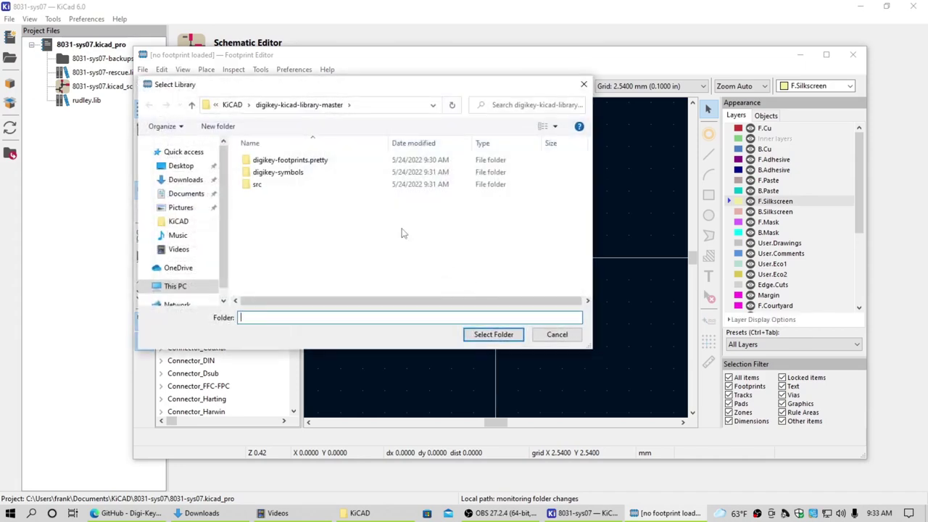
click(283, 161)
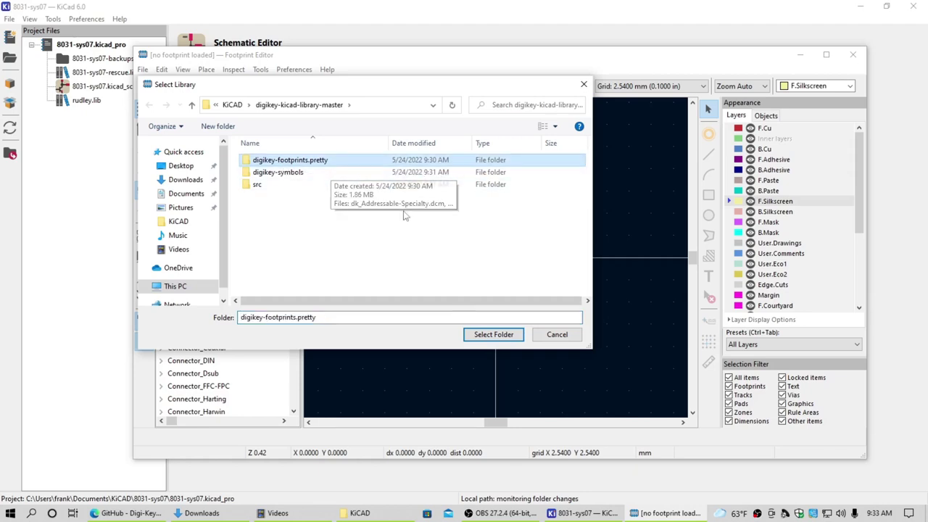
click(493, 334)
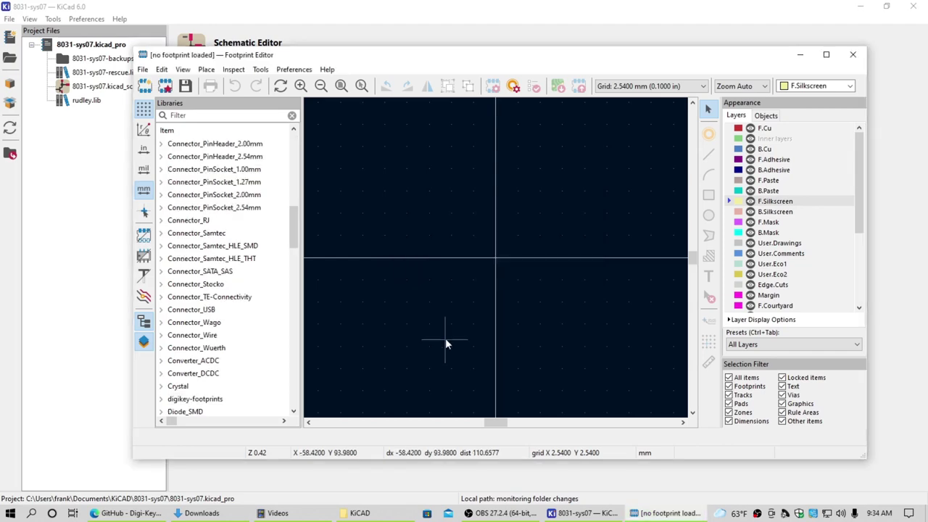
Expand the digikey-footprints library and look through the footprints it contains.
drag(294, 216, 306, 249)
click(162, 260)
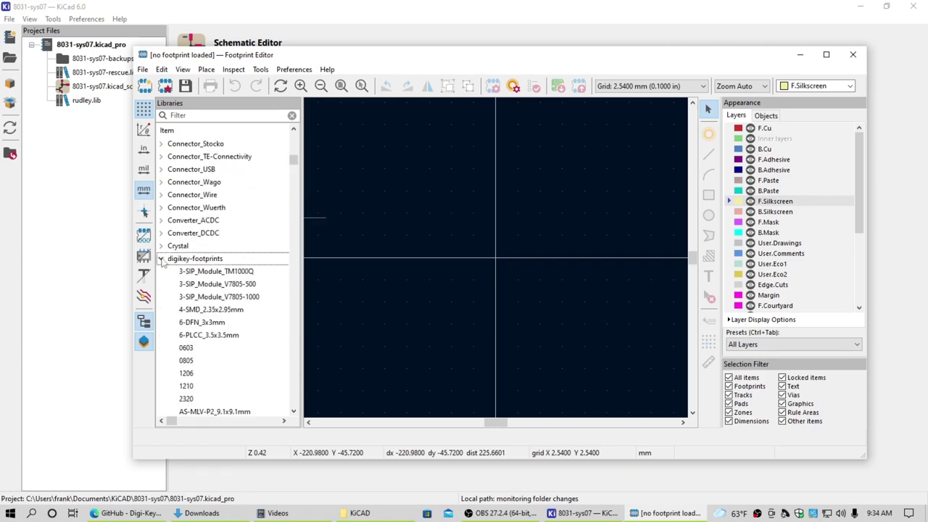
drag(296, 161, 331, 264)
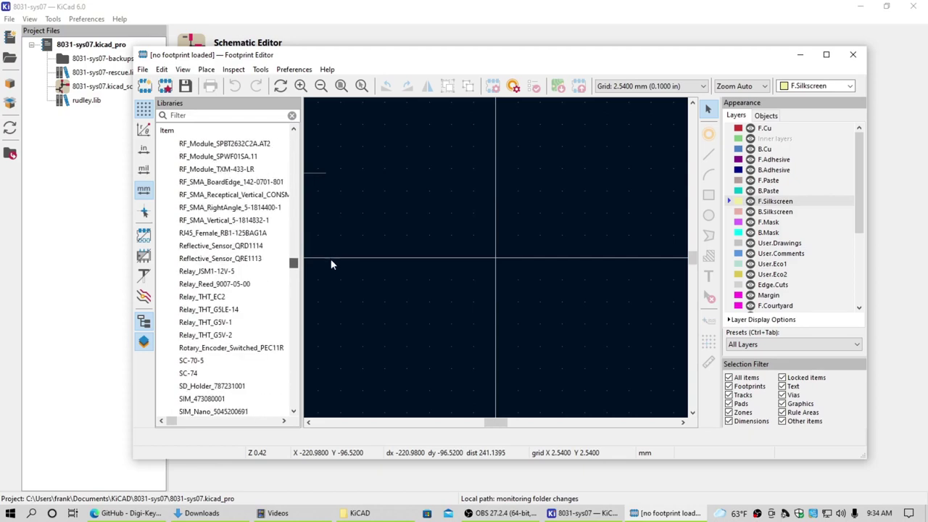
drag(331, 265, 338, 305)
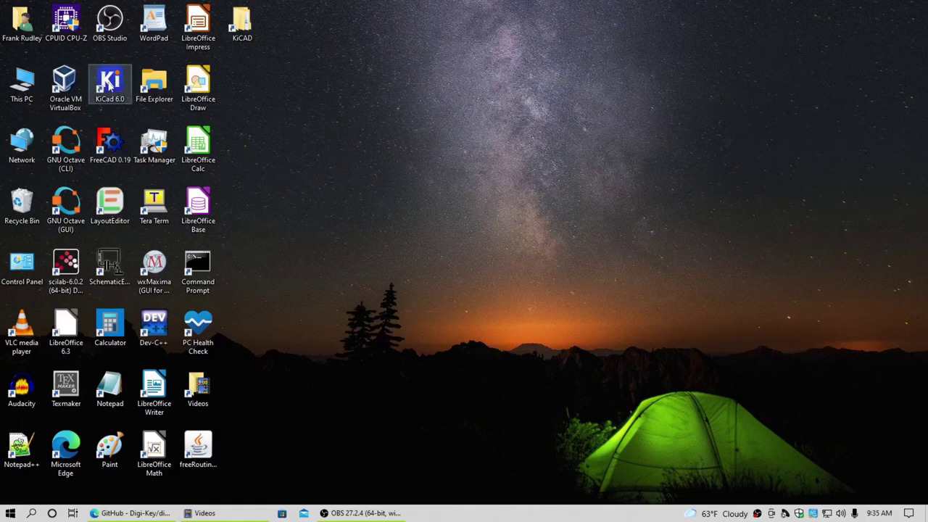
Start KiCad again and open the 8031-sys07.kicad_sch schematic.
double_click(109, 86)
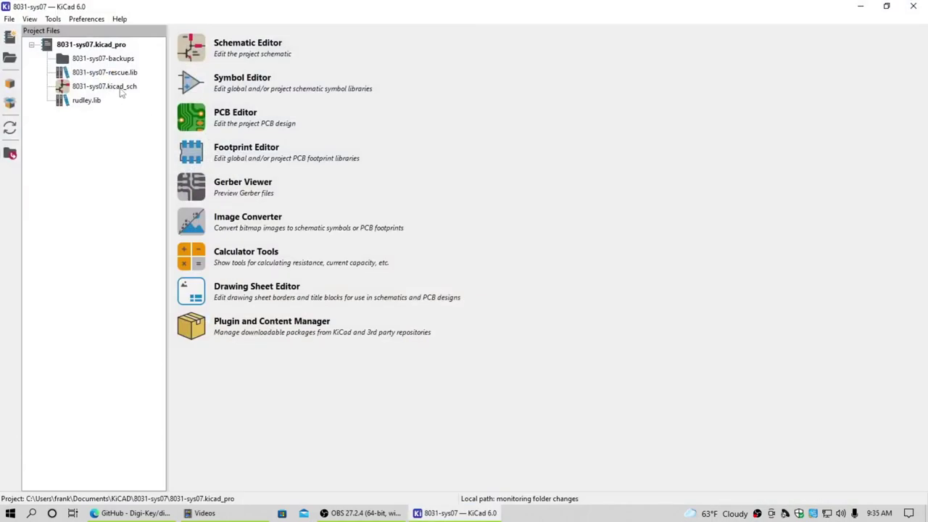
double_click(120, 87)
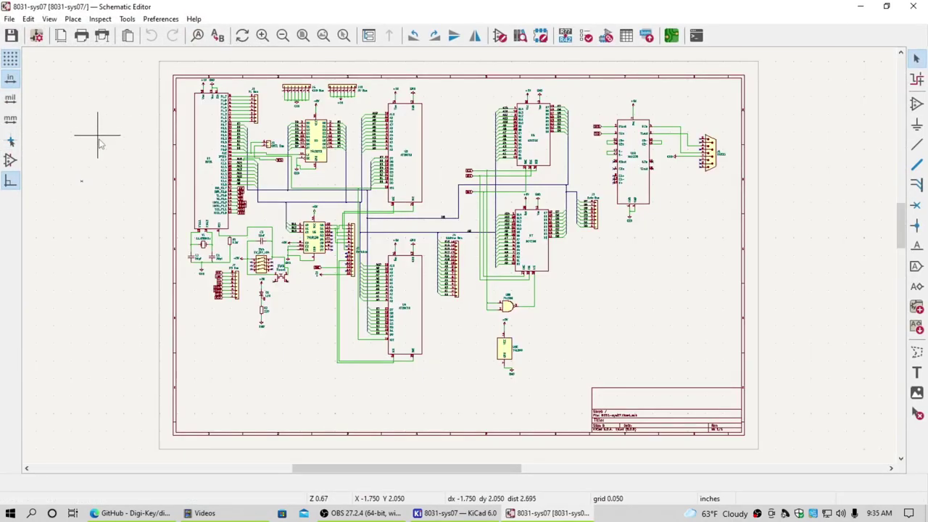
Examine the 8031 schematic's processor, latch, decoder, memory chips and connectors, and return to the full-sheet view.
scroll(233, 240, up, 1)
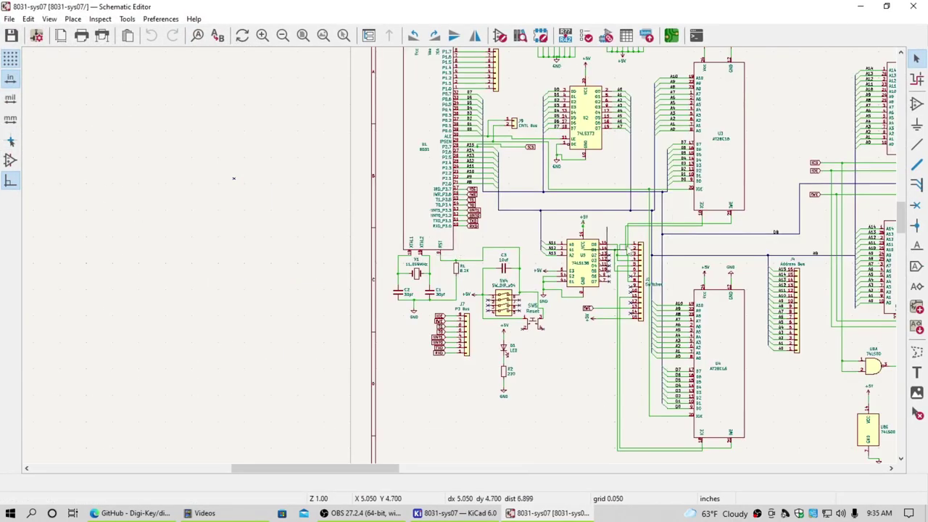
scroll(421, 262, up, 1)
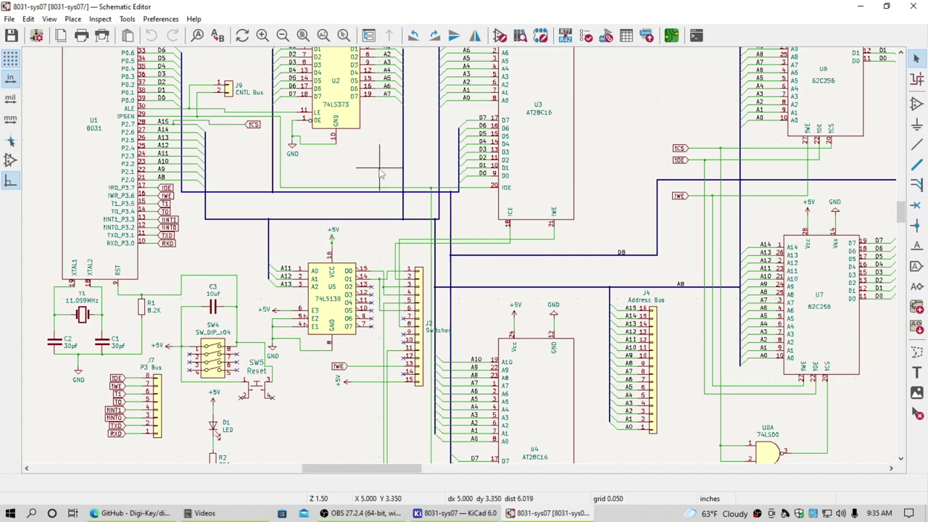
drag(901, 212, 901, 196)
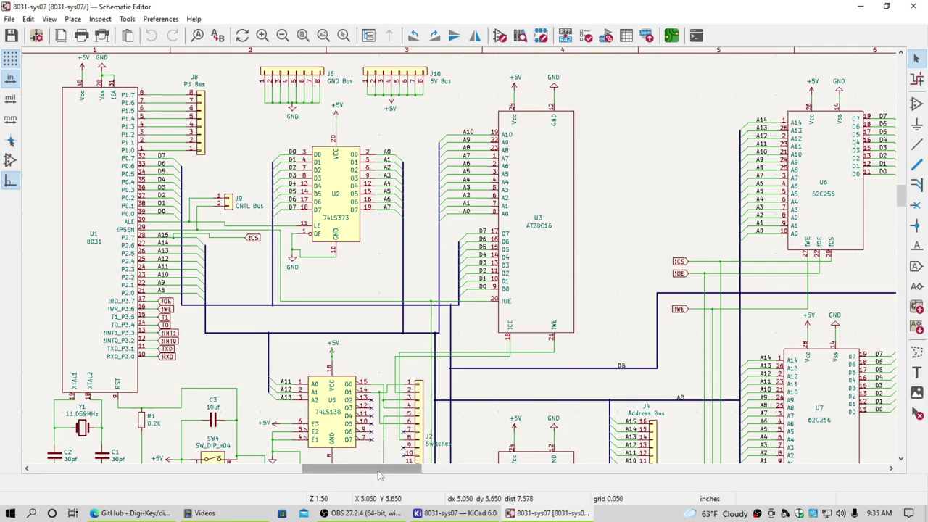
drag(381, 470, 375, 489)
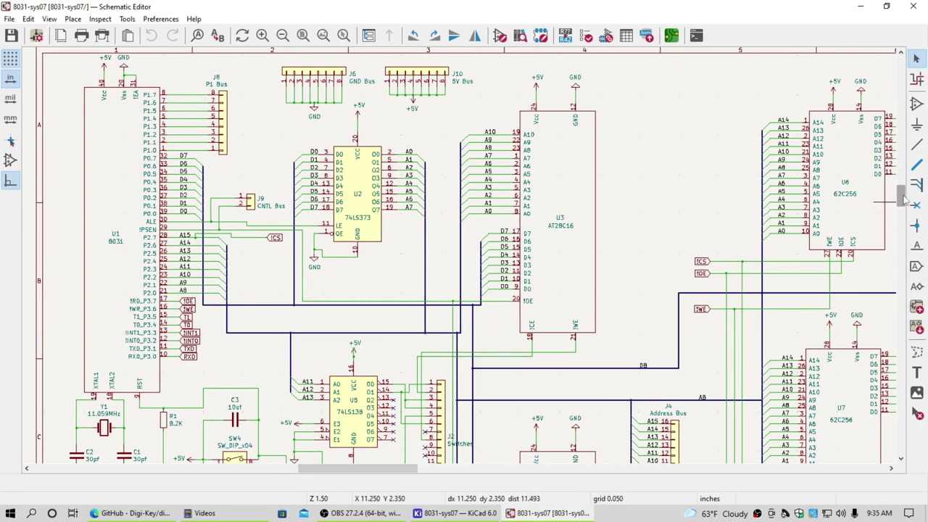
mouse_move(901, 197)
mouse_down()
mouse_move(898, 242)
mouse_move(902, 190)
mouse_move(900, 201)
mouse_up()
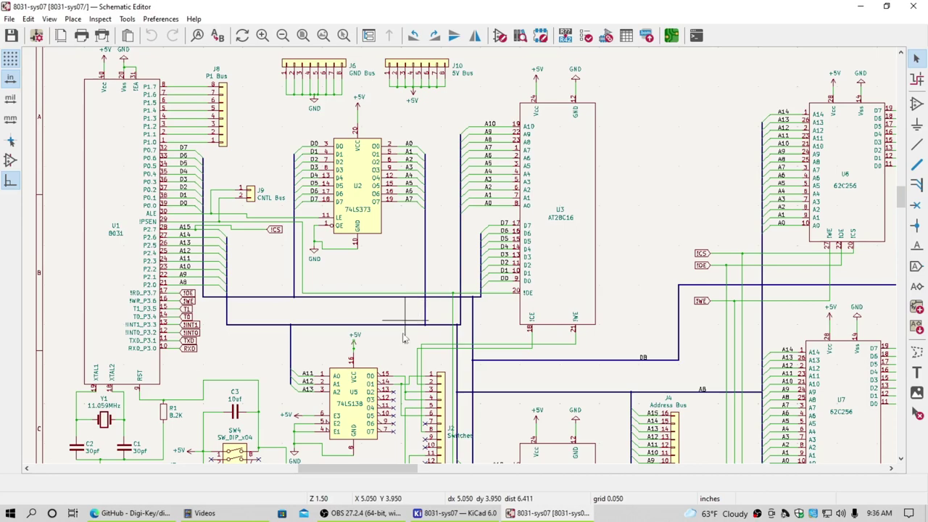
drag(902, 200, 902, 235)
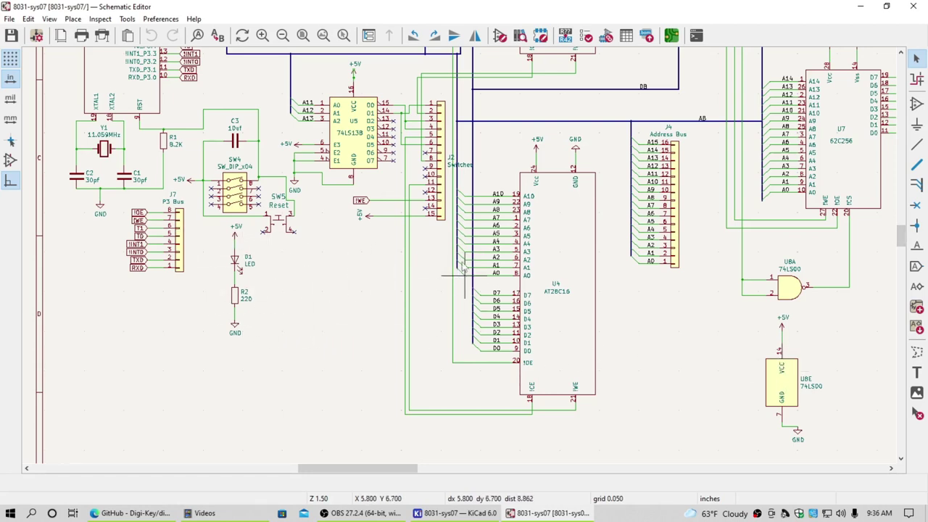
click(303, 35)
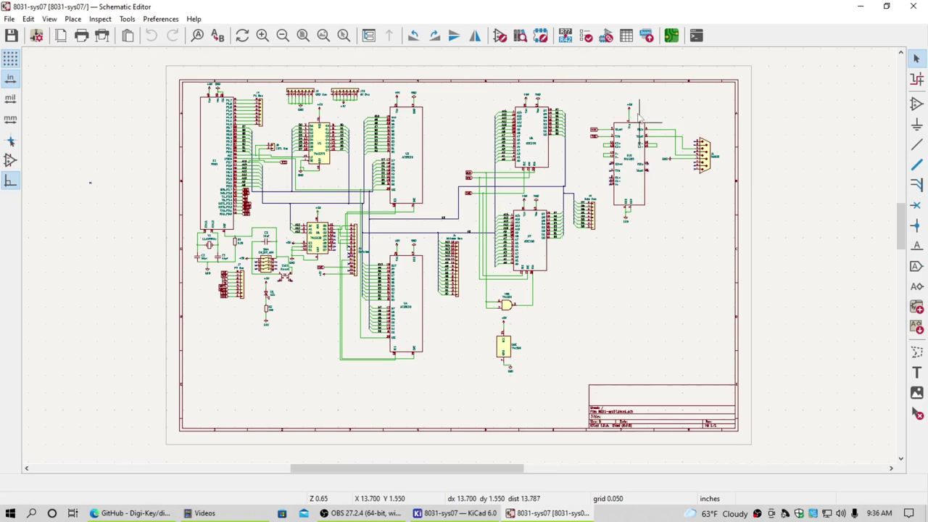
Review the footprints assigned to the schematic symbols in Assign Footprints, accept them, and return to the full-sheet view.
click(606, 37)
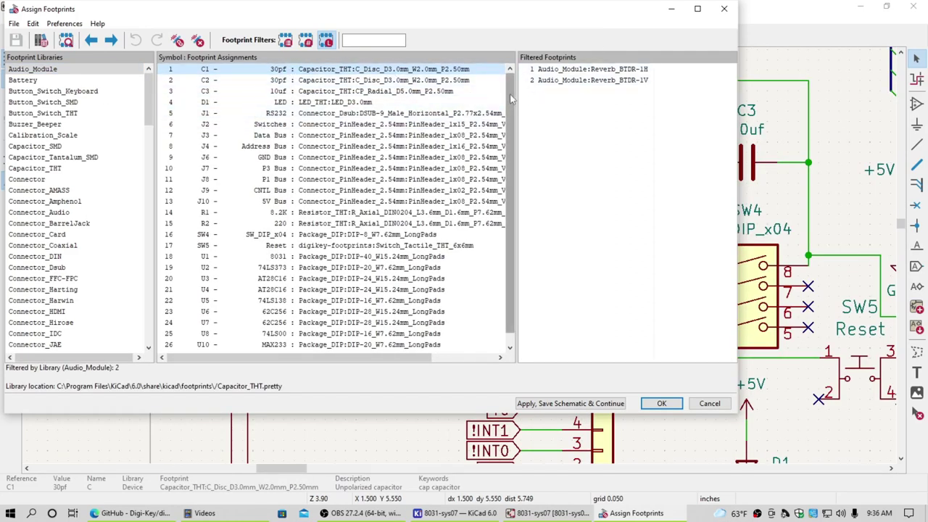
scroll(516, 124, down, 1)
scroll(522, 109, up, 1)
scroll(520, 81, down, 1)
scroll(519, 124, up, 1)
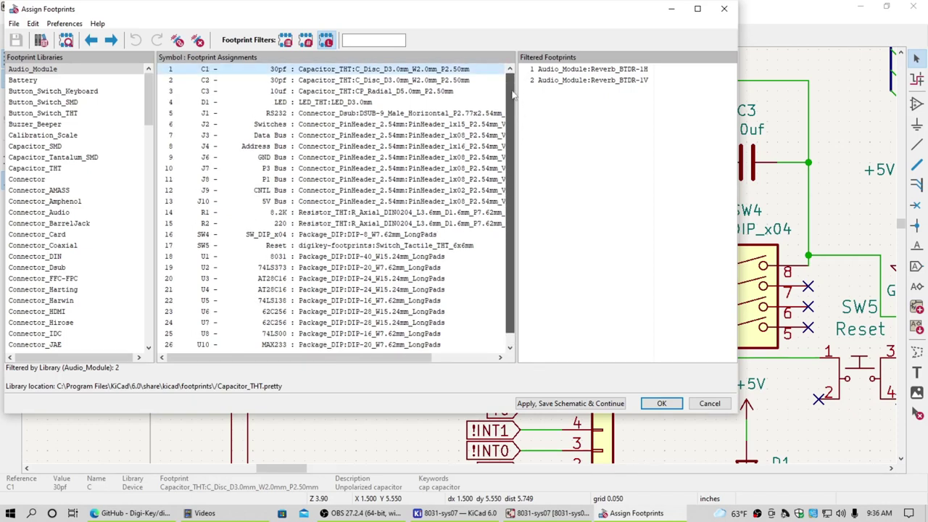
click(661, 403)
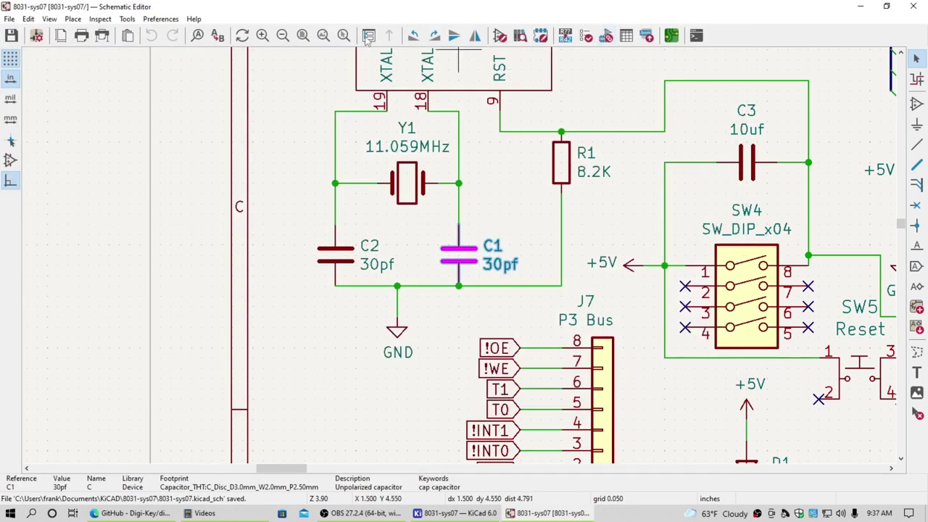
click(303, 35)
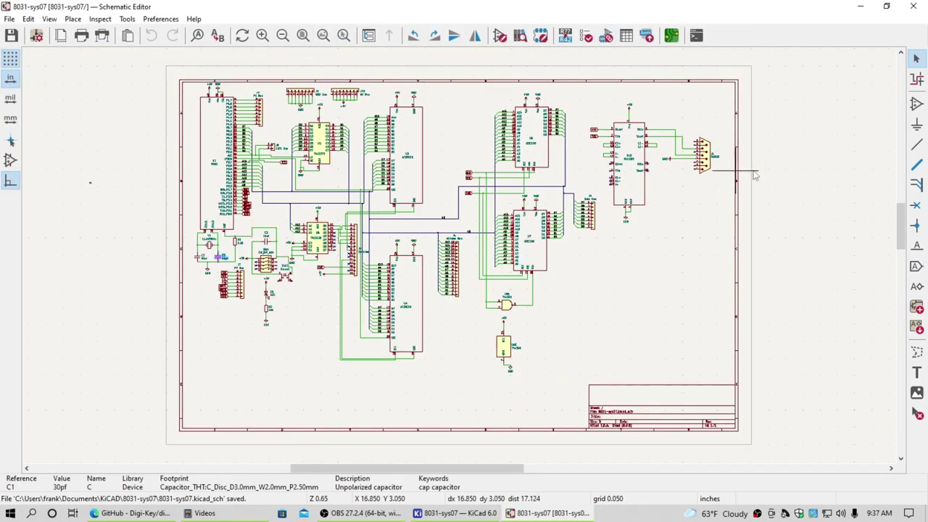
Create the 8031-sys07 PCB, update it from the schematic, and place the imported footprints at the upper-left corner of the sheet.
click(672, 36)
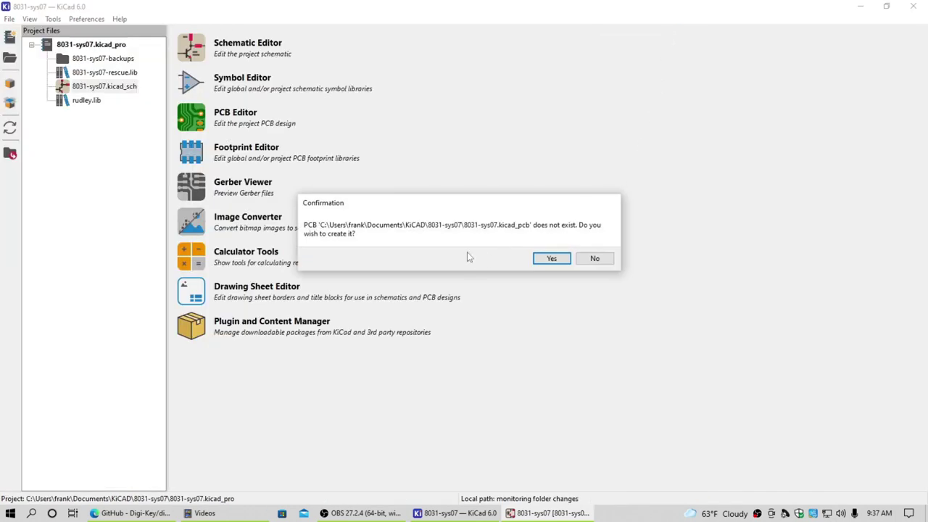
click(552, 258)
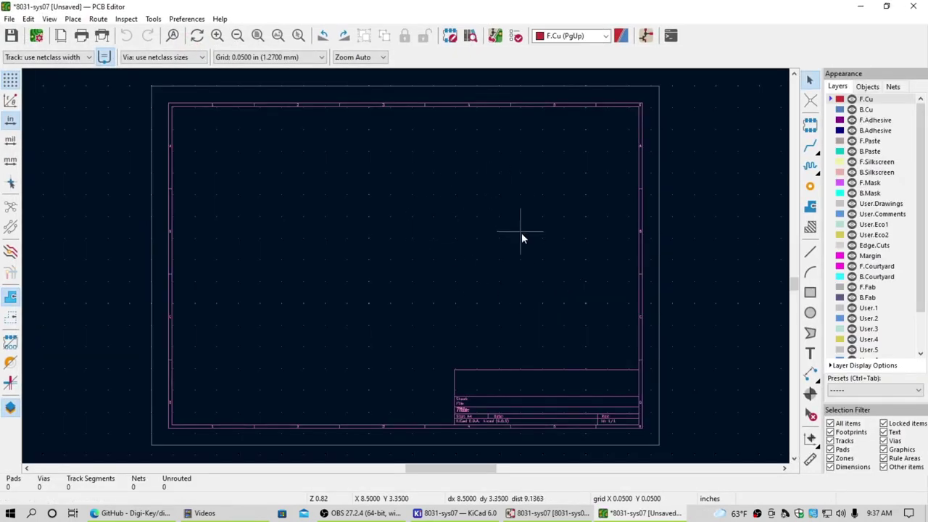
click(492, 40)
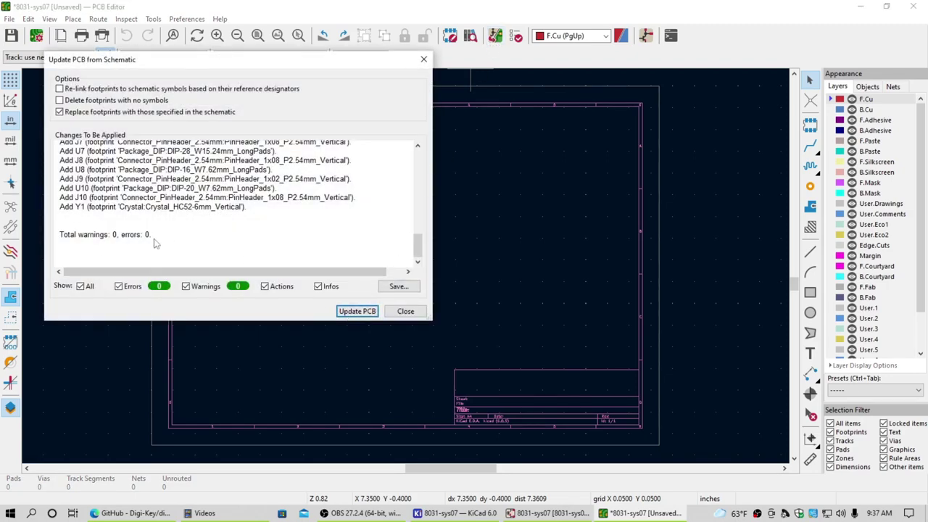
click(358, 312)
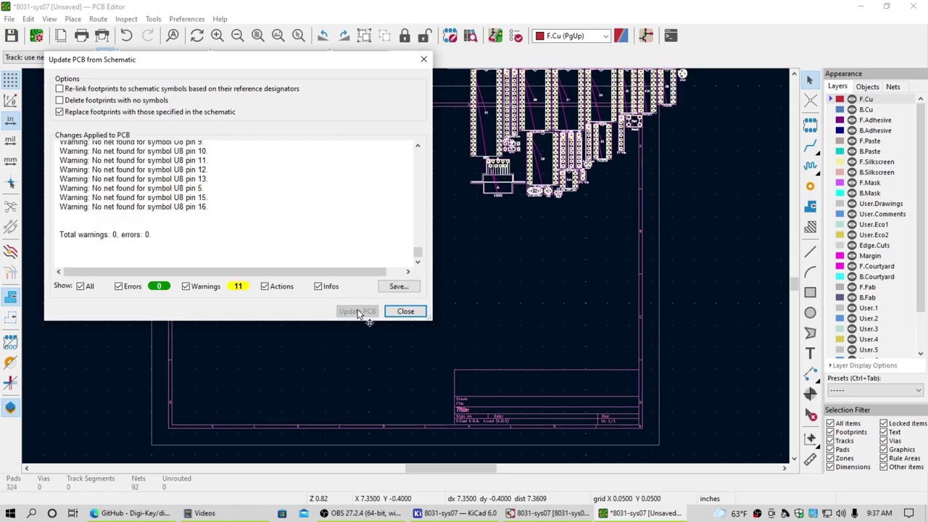
click(407, 312)
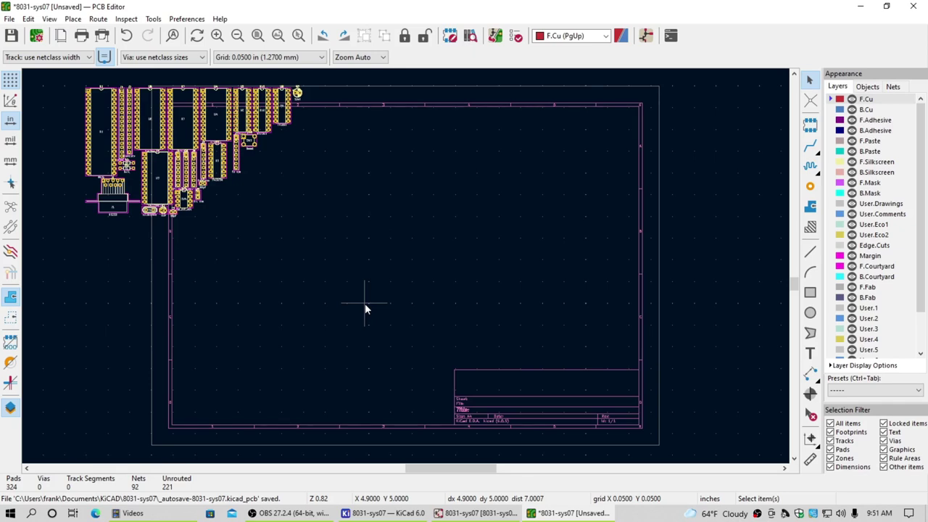
Draw the board outline's bottom edge on the Edge.Cuts layer as a horizontal line 4.25 in long from X 3.0, Y 6.0.
click(839, 246)
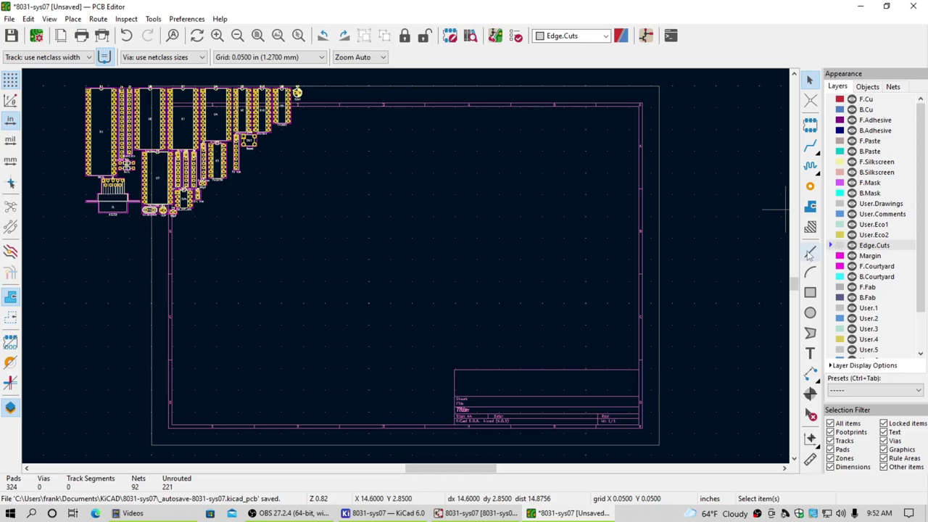
click(810, 252)
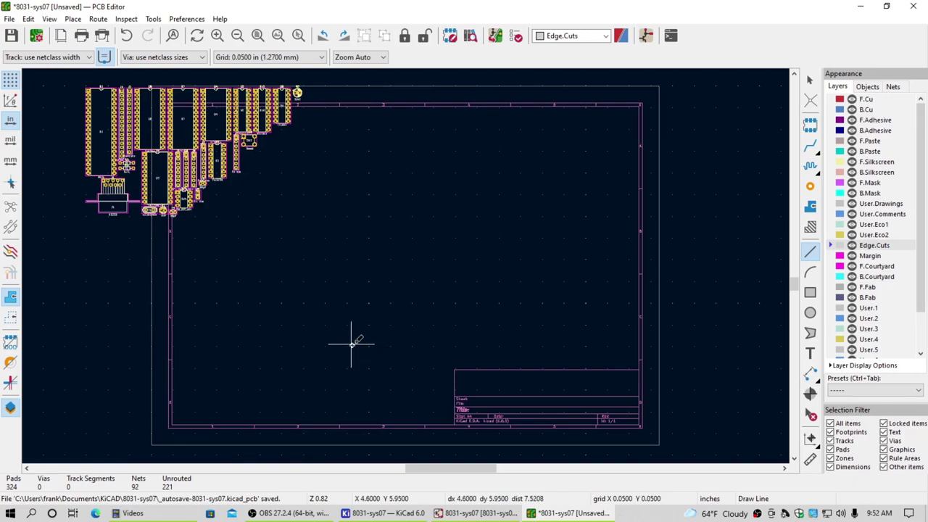
scroll(351, 344, up, 1)
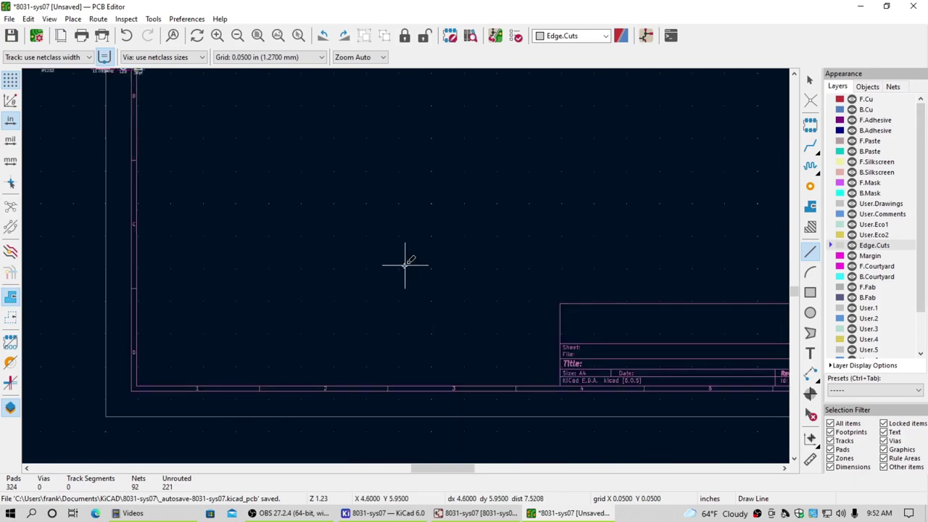
scroll(405, 265, up, 2)
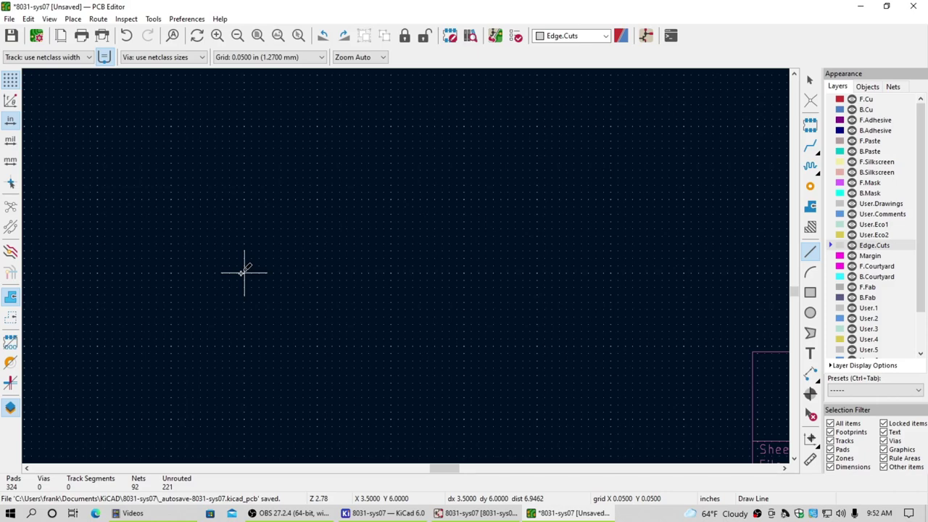
click(171, 272)
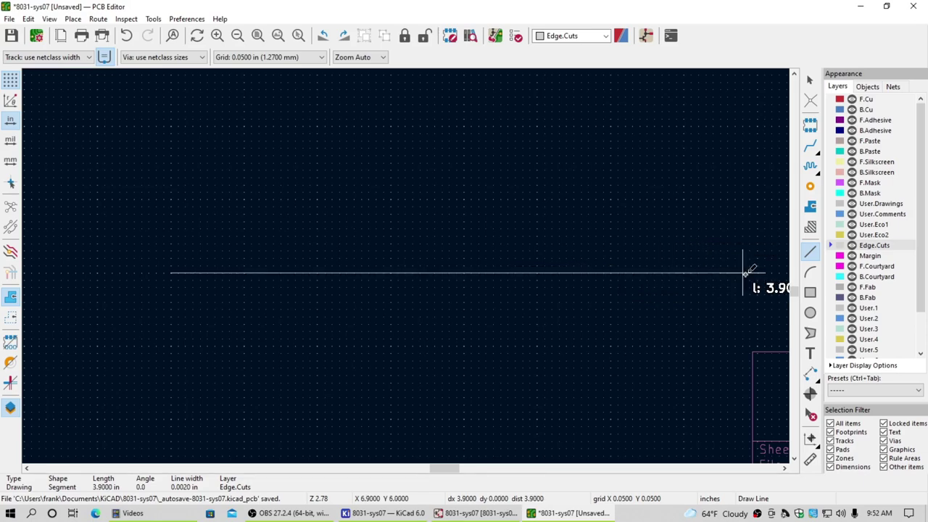
scroll(743, 273, down, 2)
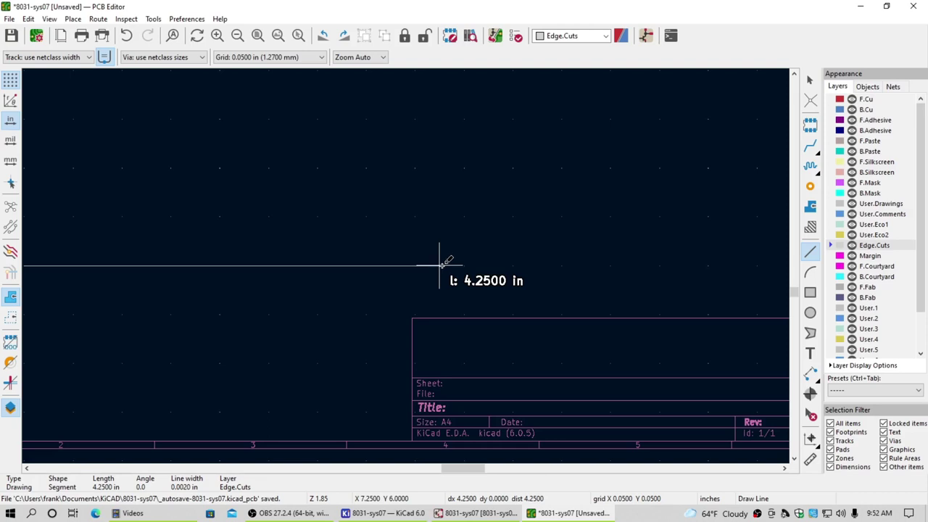
click(439, 265)
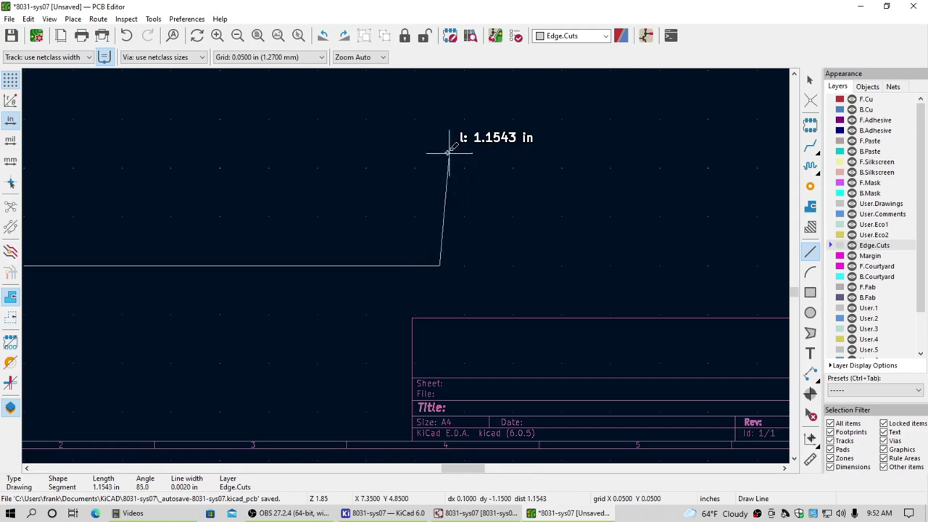
Draw the board outline's right edge 4.4 in straight up from the end of the bottom edge.
scroll(439, 94, down, 1)
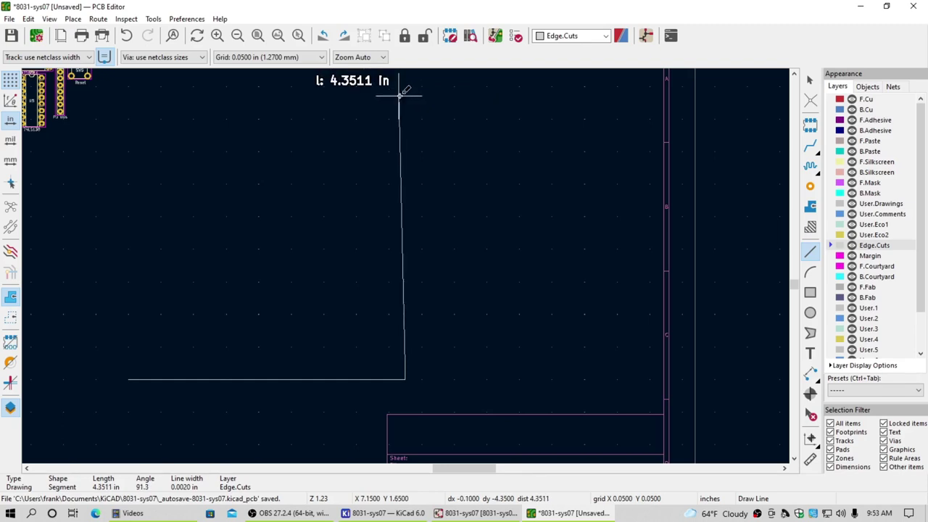
scroll(399, 95, up, 2)
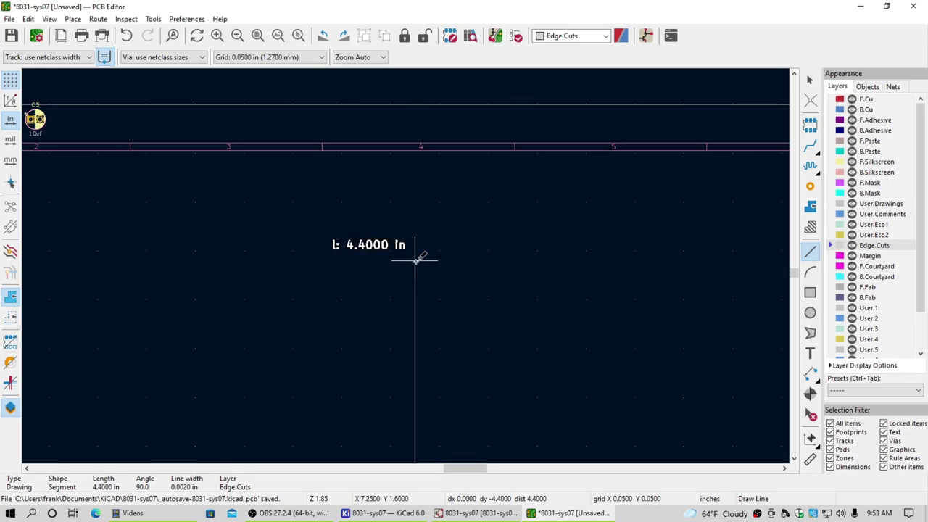
click(415, 260)
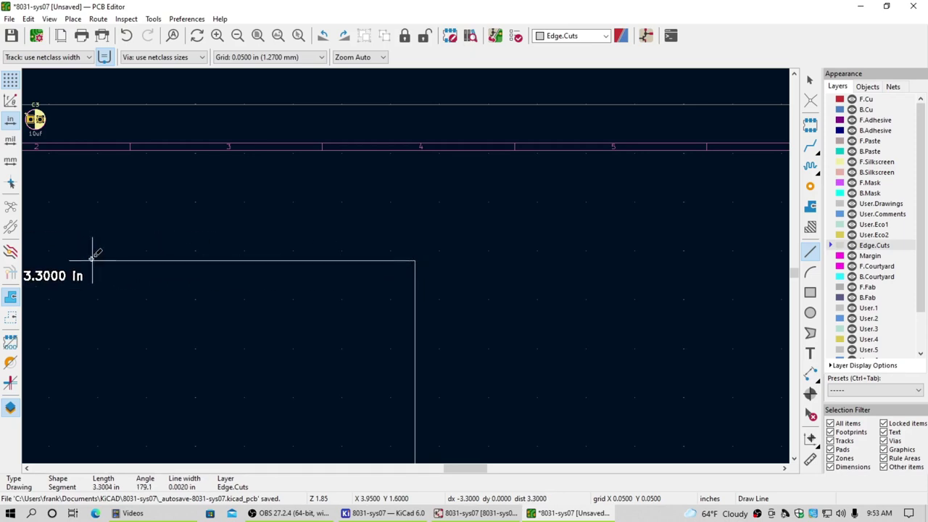
Close the rectangular board outline with the top and left edges, and make F.Cu the active layer.
scroll(92, 257, down, 2)
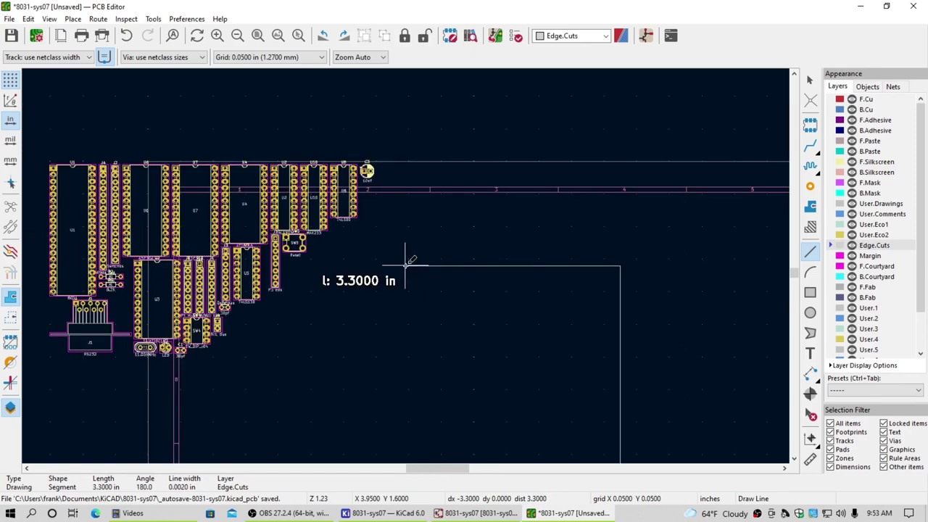
click(344, 266)
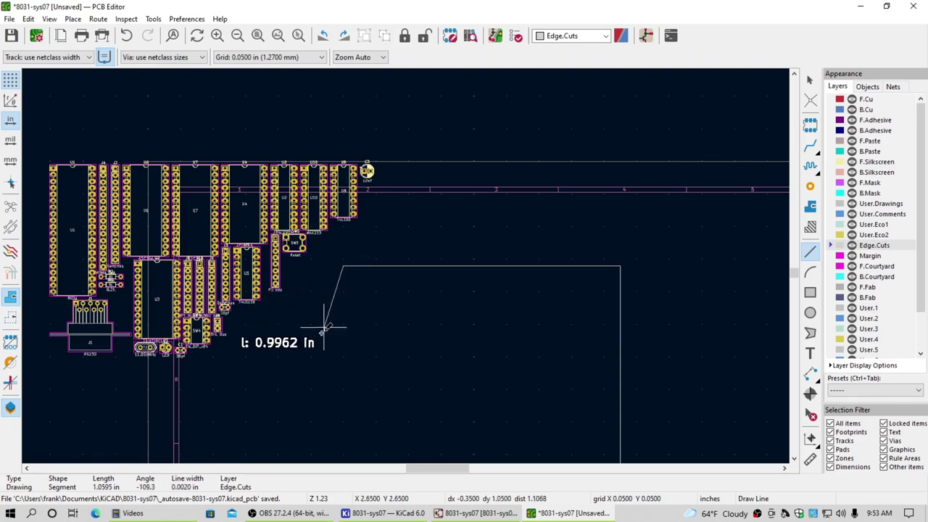
scroll(339, 444, down, 3)
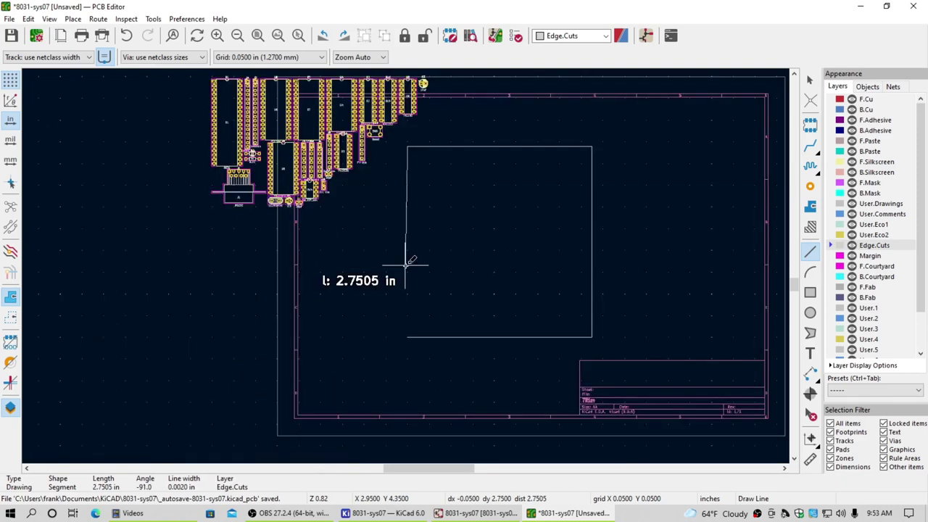
click(408, 337)
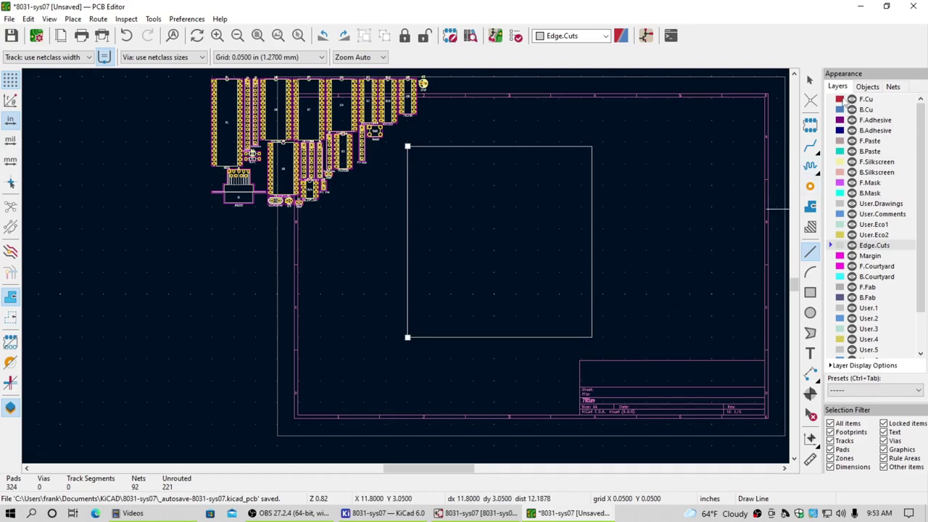
click(844, 102)
click(814, 81)
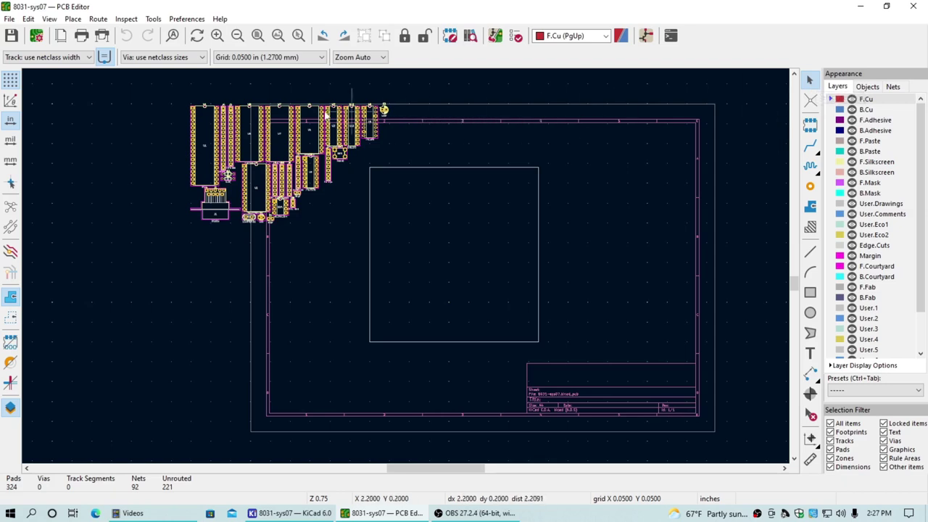
Move the 8031 processor U1 and the 62C256 memory chips U6 and U7 inside the board outline.
click(206, 149)
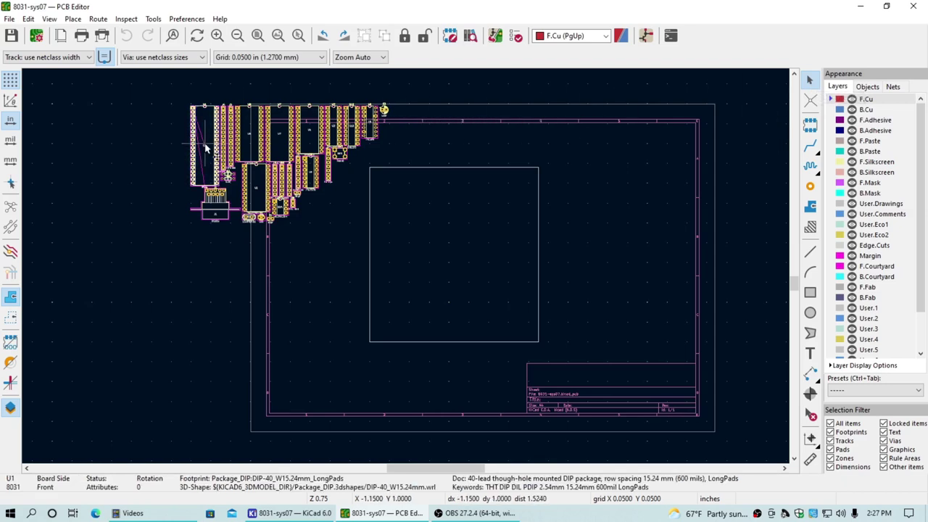
drag(206, 149, 431, 221)
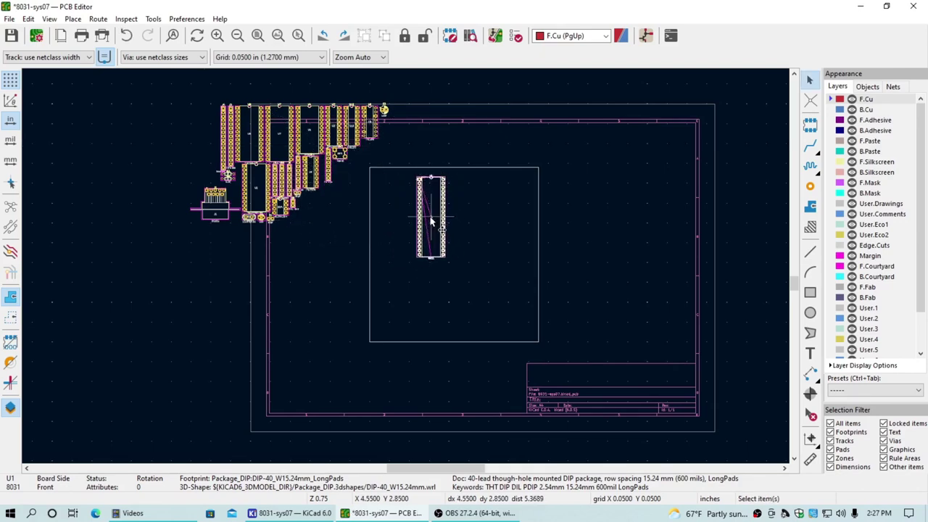
click(252, 134)
drag(252, 134, 496, 263)
click(279, 133)
key(Escape)
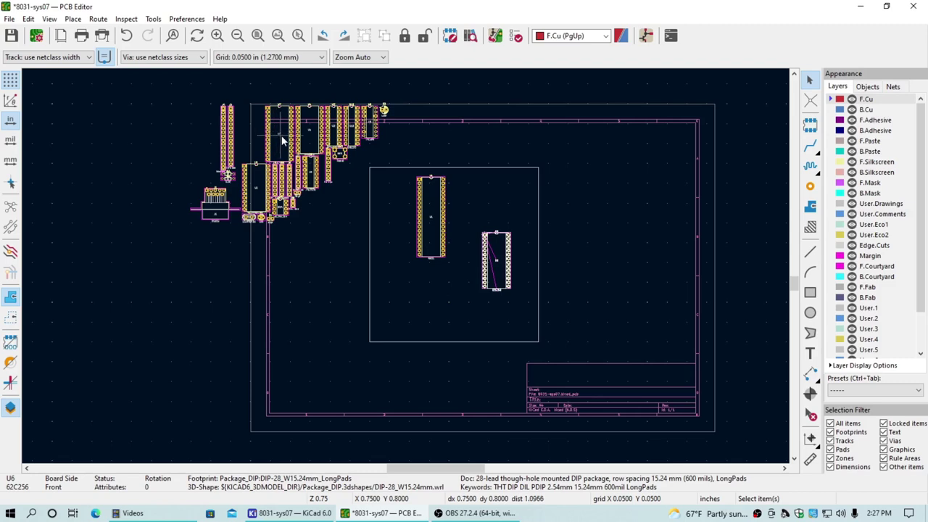
drag(281, 135, 493, 200)
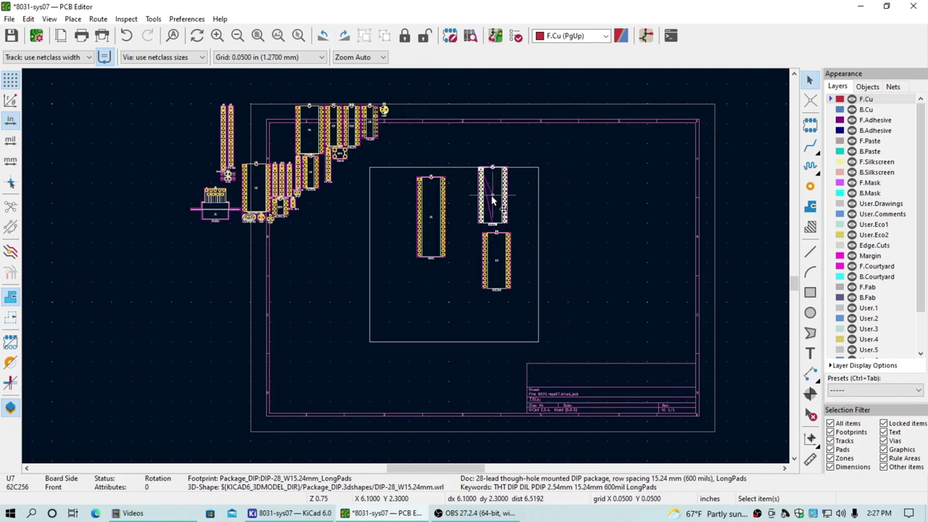
Rotate memory chip U7 counterclockwise in 90° increments through full turns.
key(r)
key(r)
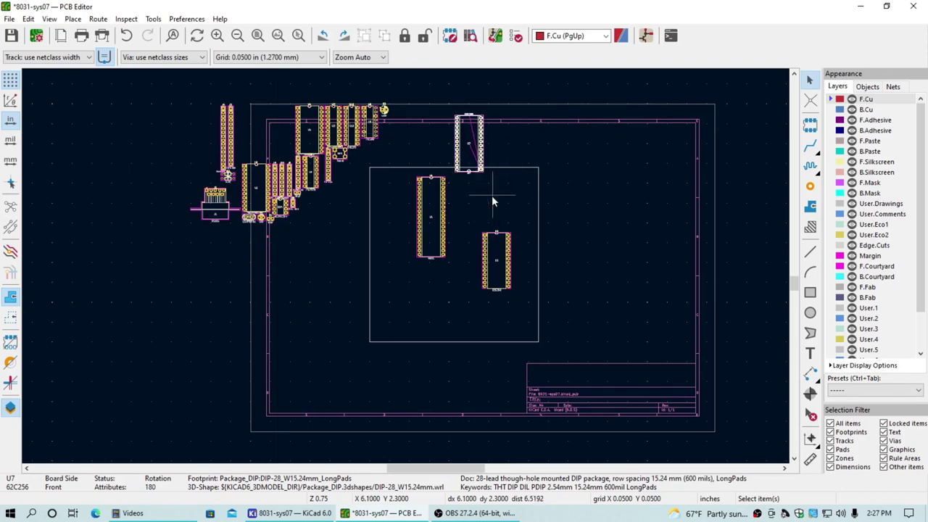
key(r)
key(r)
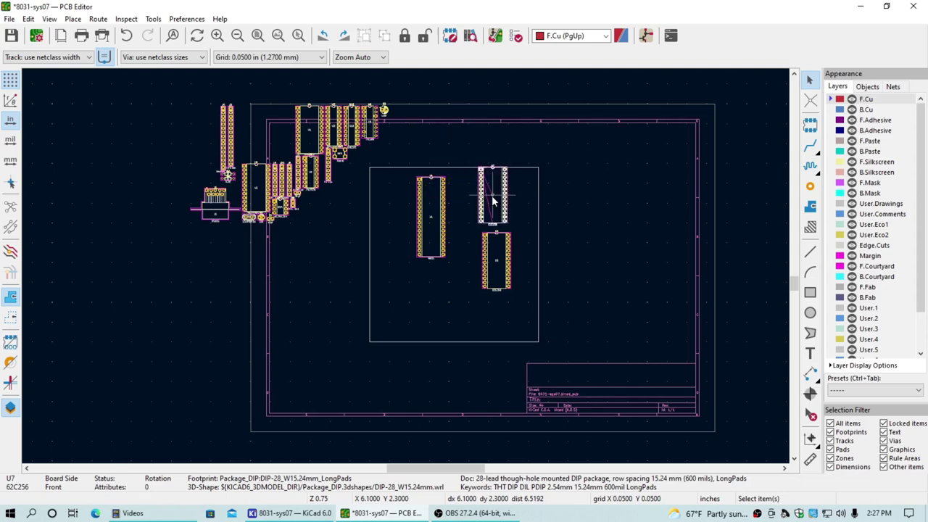
key(r)
key(r)
key(r)
key(r)
key(r)
key(r)
key(r)
key(r)
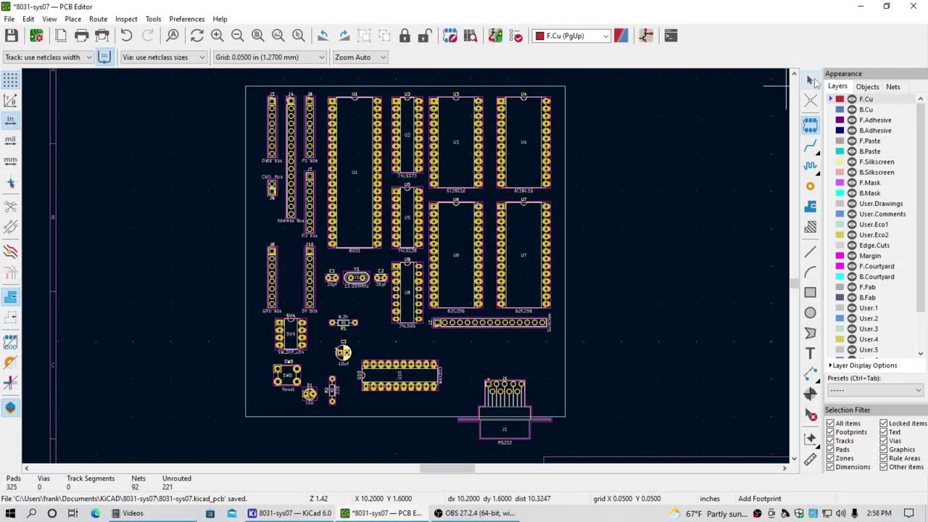
Place the MountingHole_3.2mm_M3 footprint from the MountingHole library in the board's lower-left corner at X 3.2, Y 5.8.
key(Escape)
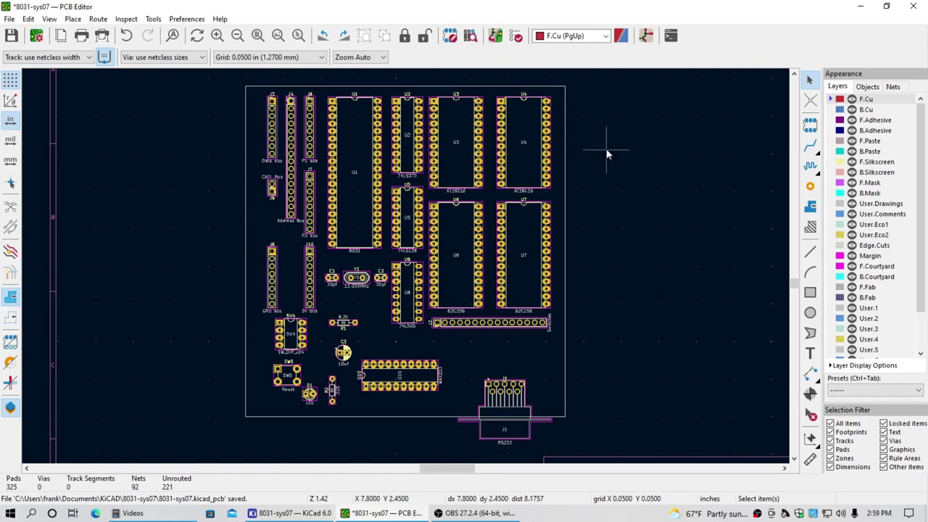
click(470, 36)
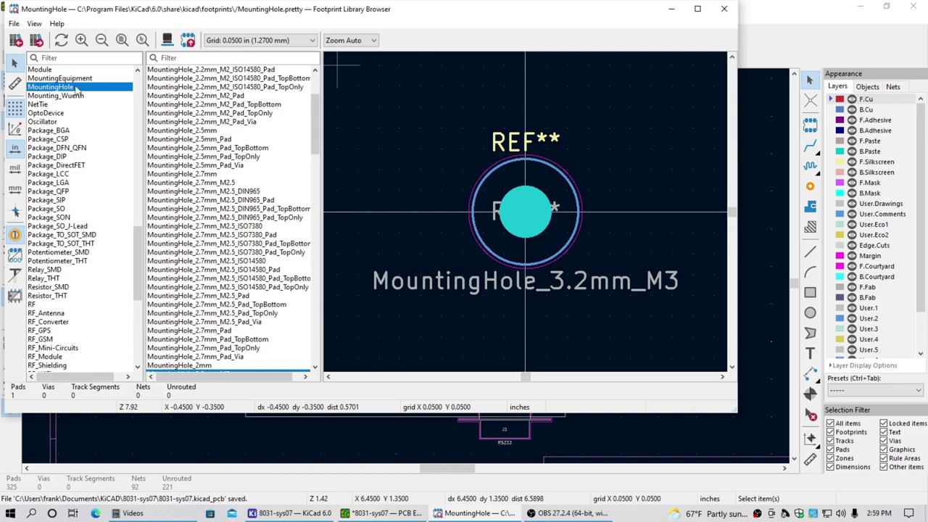
scroll(319, 147, down, 5)
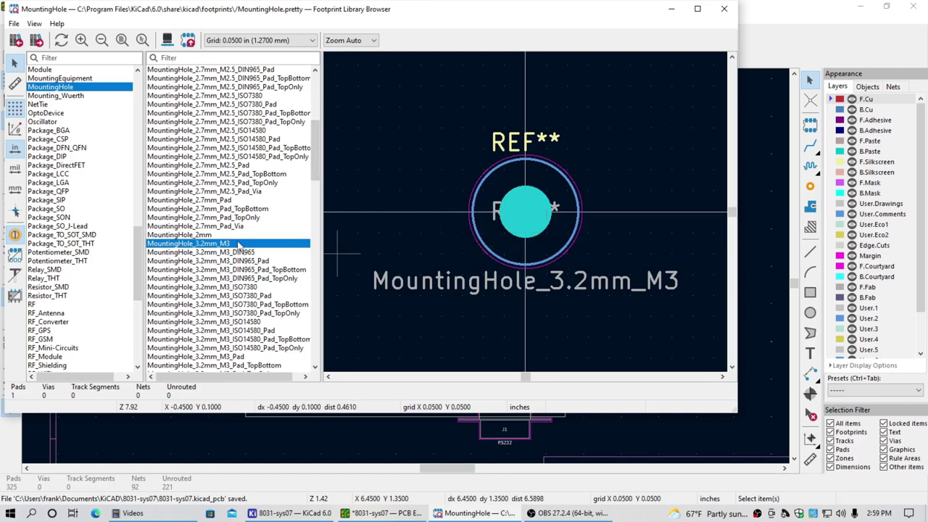
double_click(237, 245)
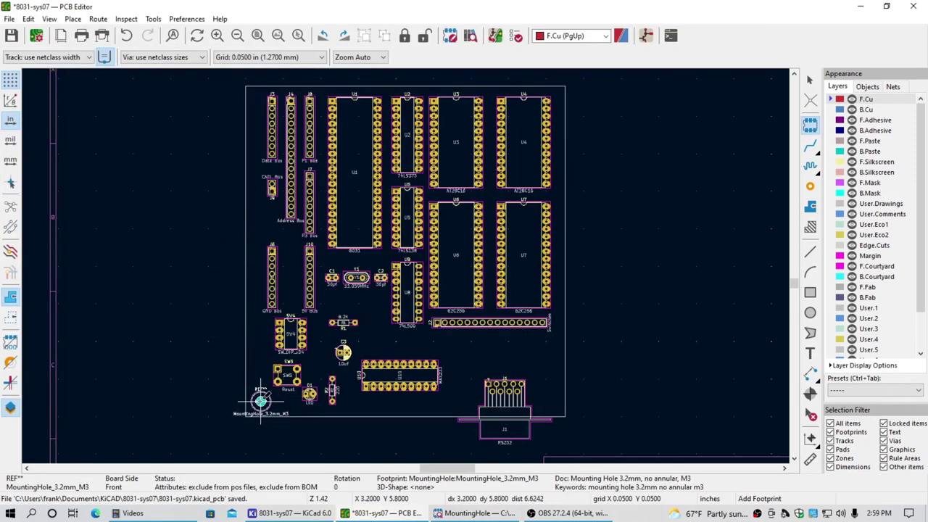
click(261, 401)
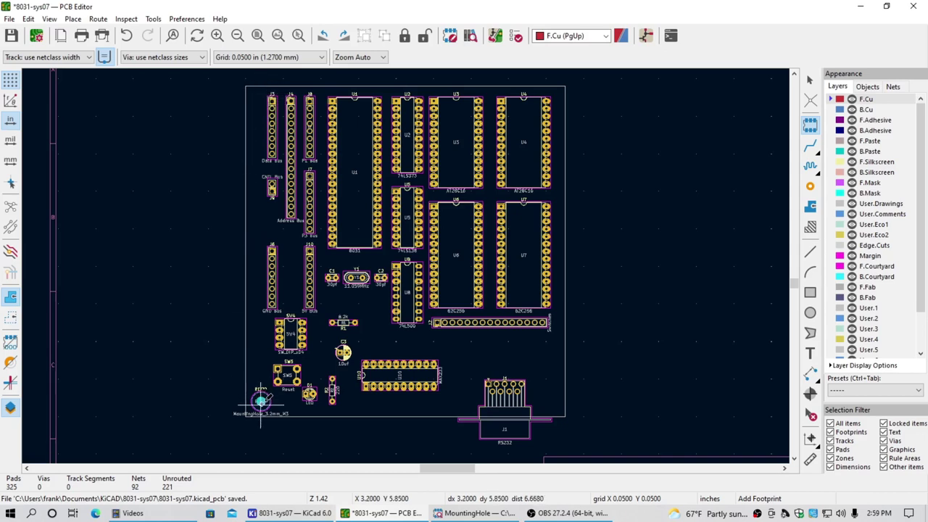
click(810, 79)
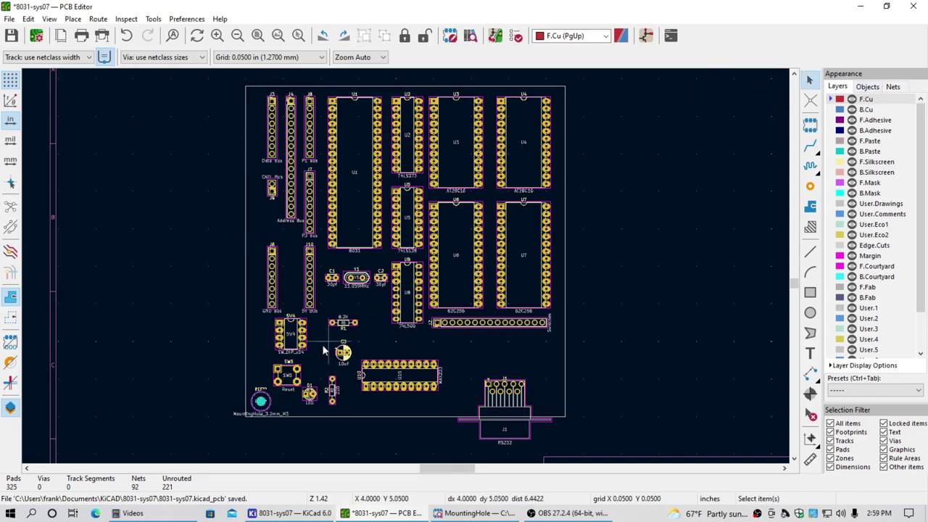
Try to copy the 3.2 mm mounting hole to the board's upper-left corner, and undo the paste.
right_click(261, 401)
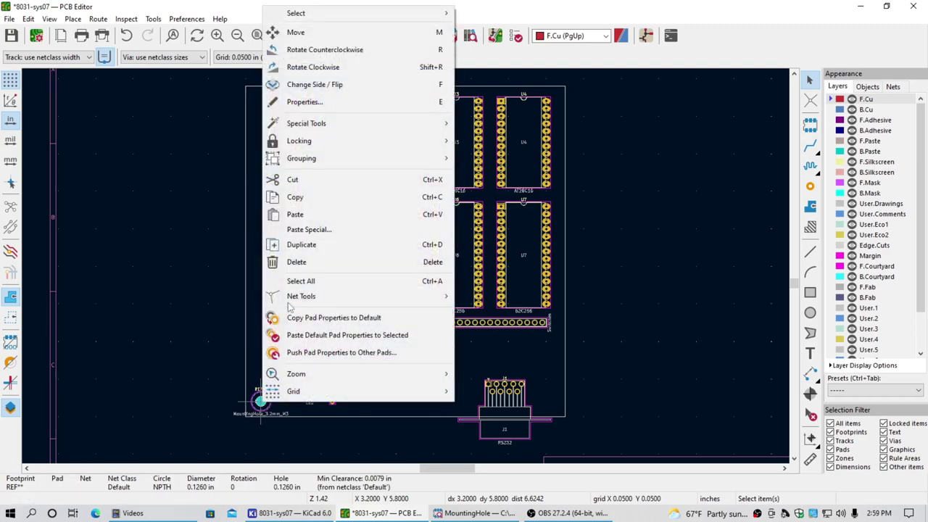
click(298, 198)
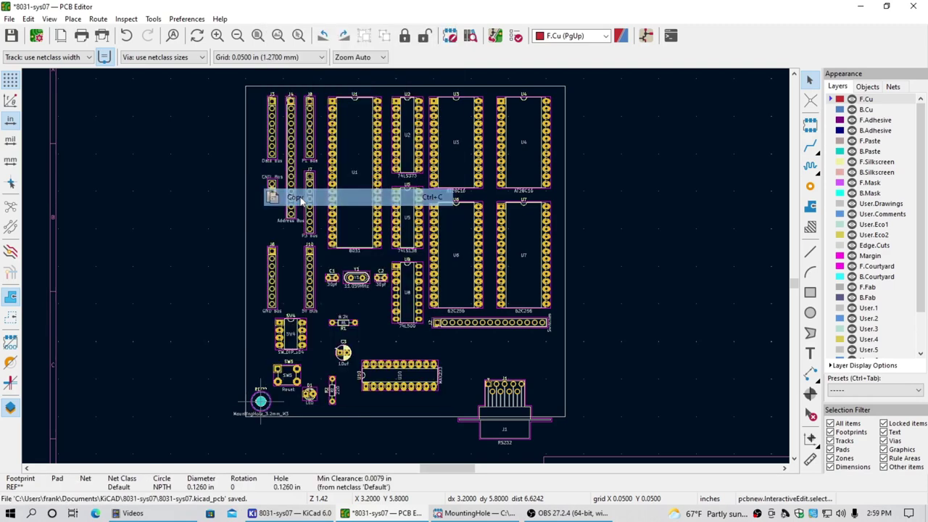
right_click(253, 96)
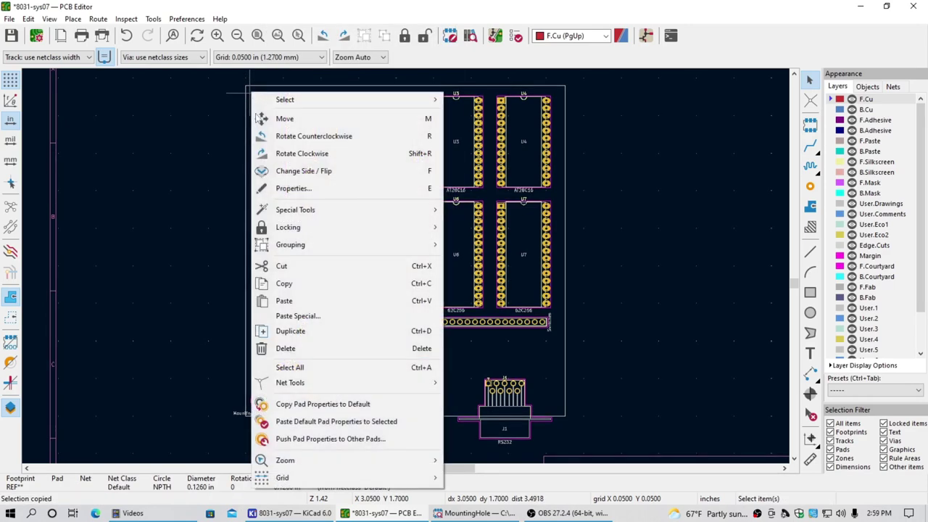
click(283, 300)
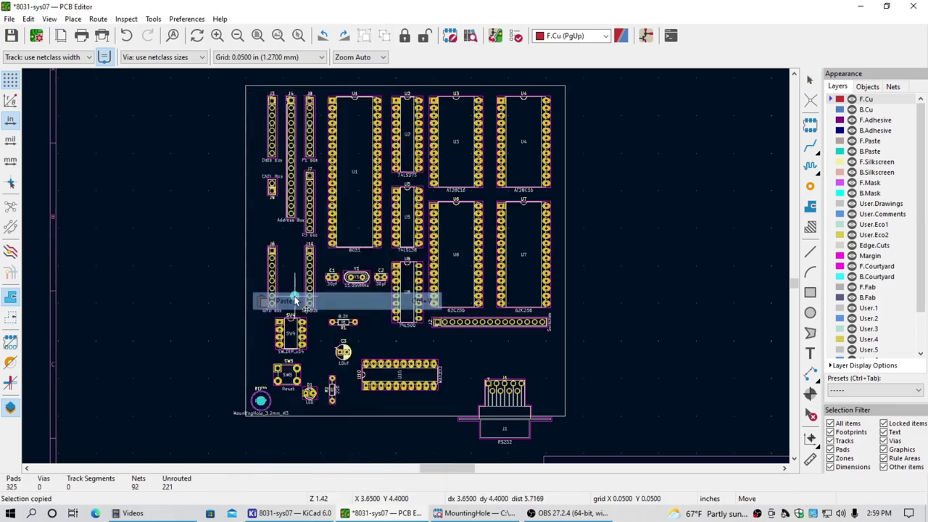
click(253, 96)
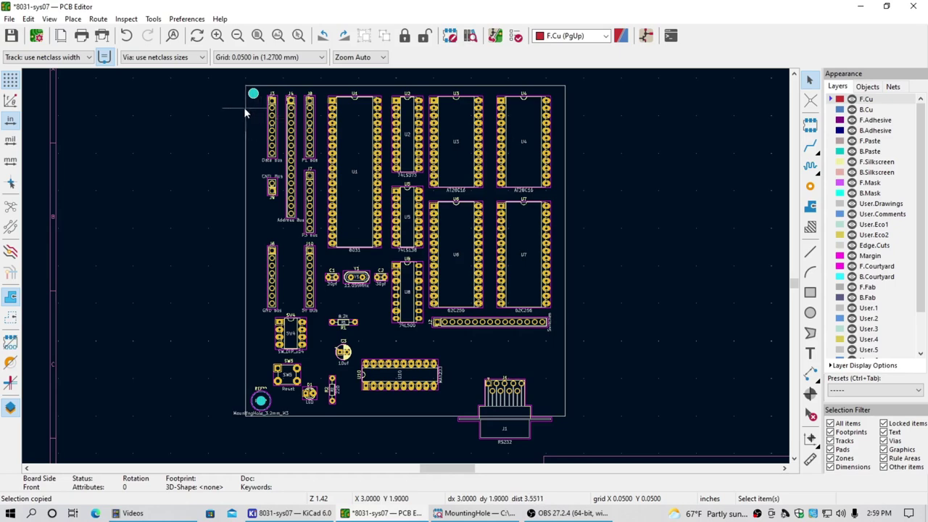
click(28, 19)
click(45, 35)
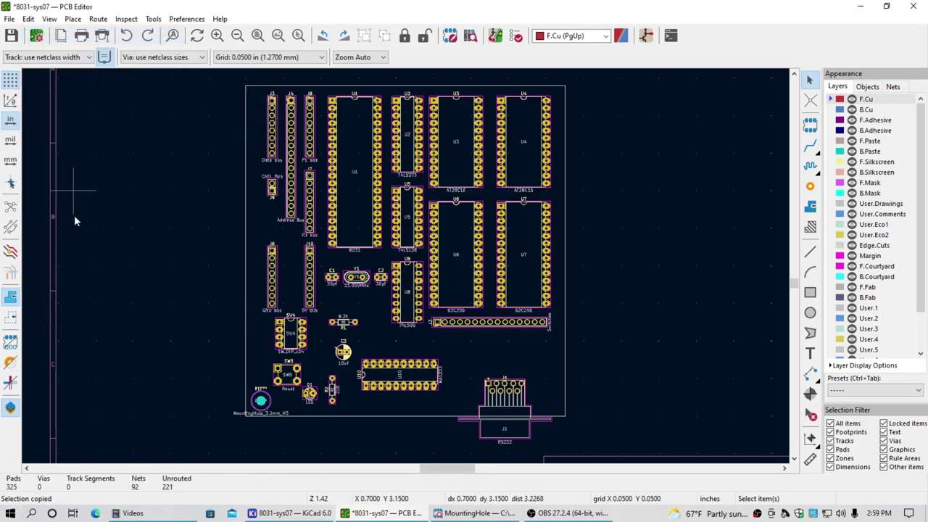
scroll(222, 390, up, 2)
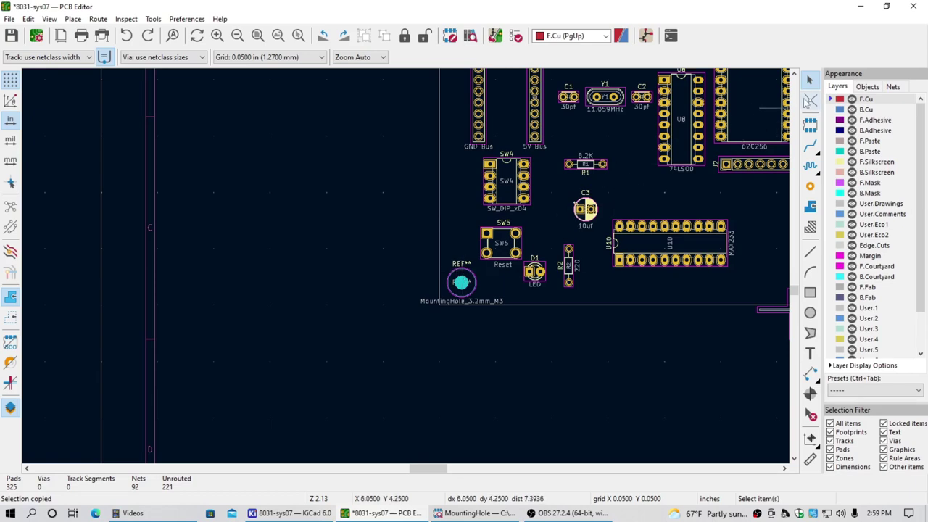
Copy the 3.2 mm mounting hole at the board's lower-left corner and paste three copies outside the board's left edge.
click(461, 273)
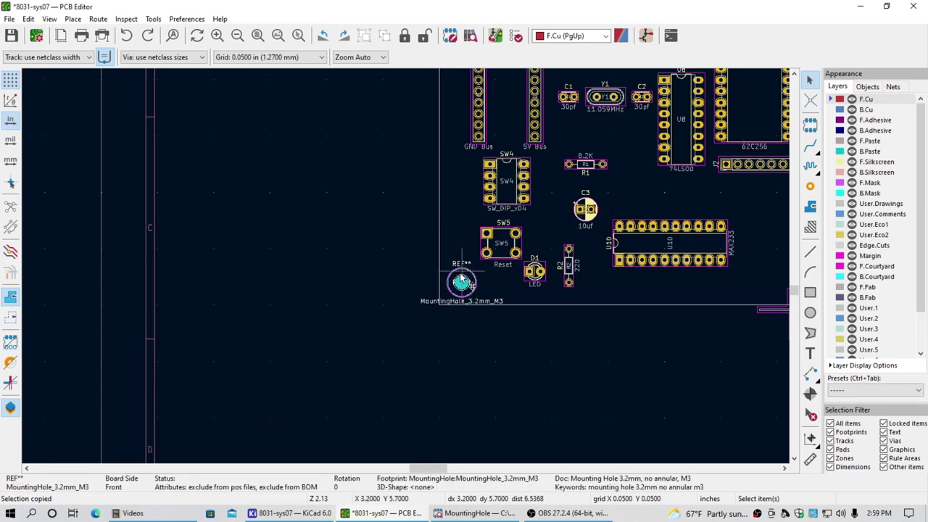
right_click(461, 279)
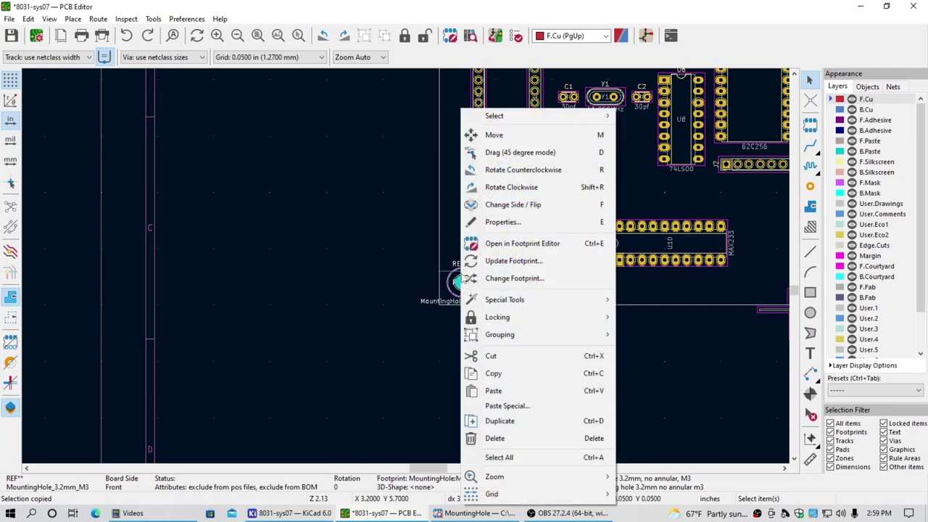
click(493, 378)
right_click(311, 244)
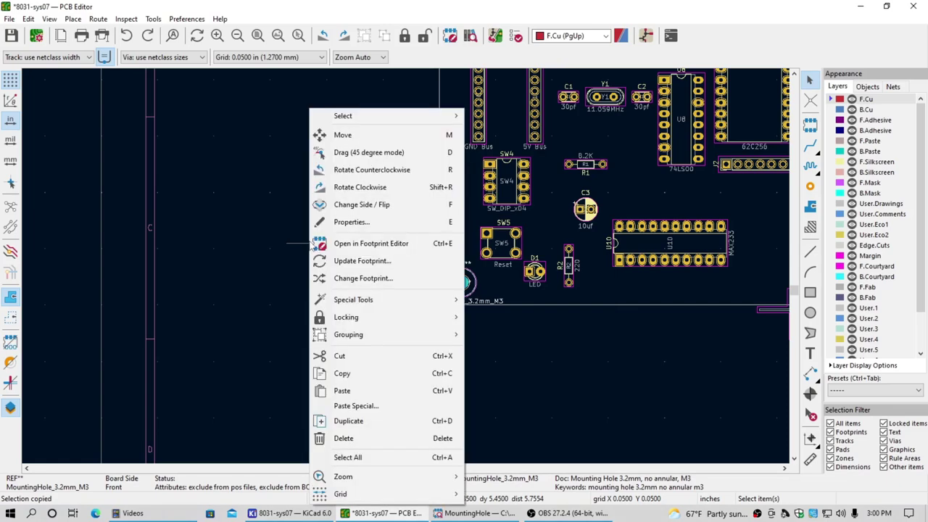
click(361, 390)
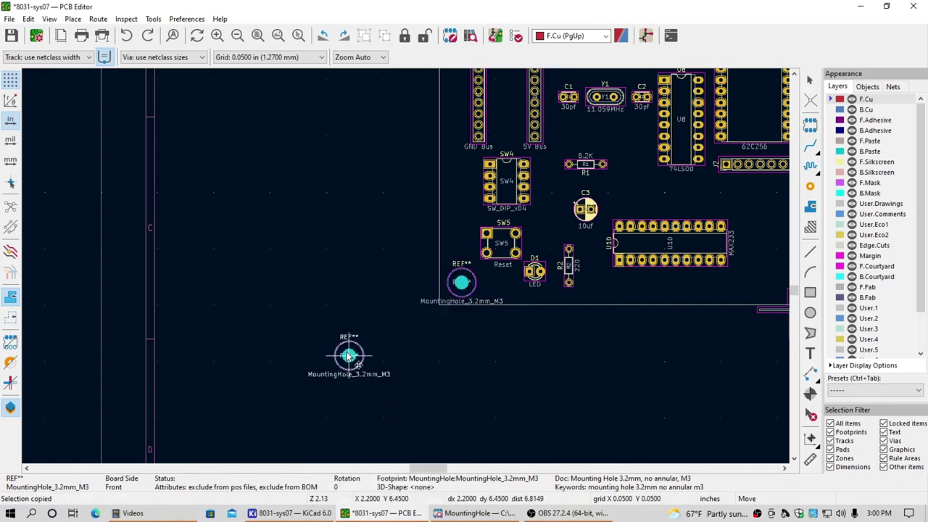
click(316, 260)
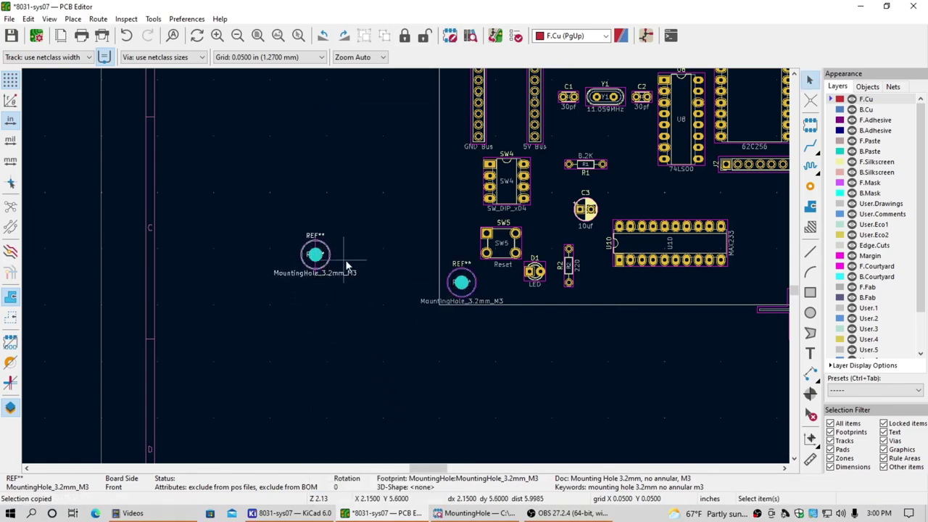
right_click(333, 341)
click(356, 390)
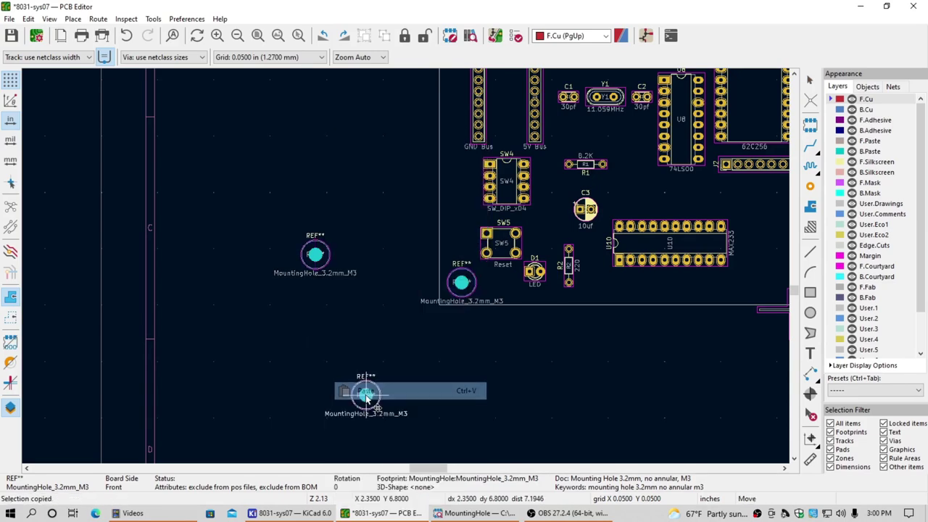
click(317, 330)
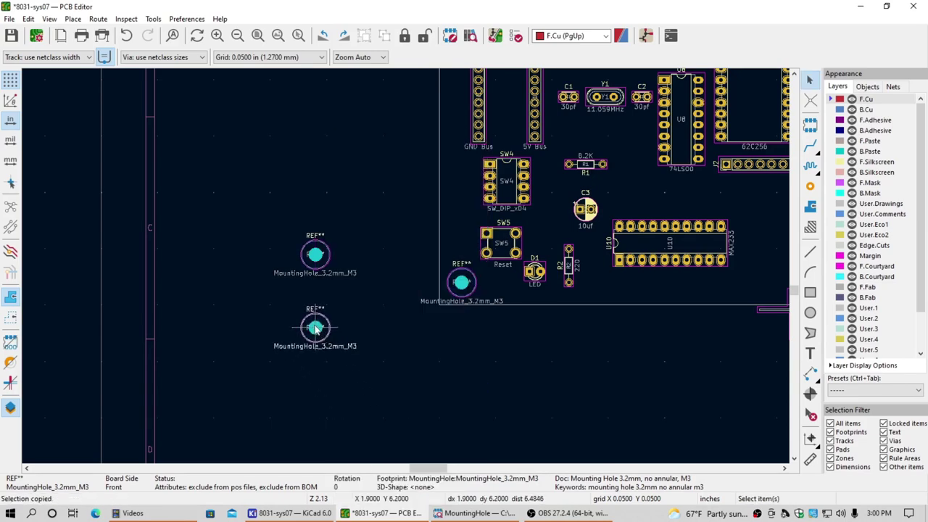
right_click(383, 365)
click(417, 394)
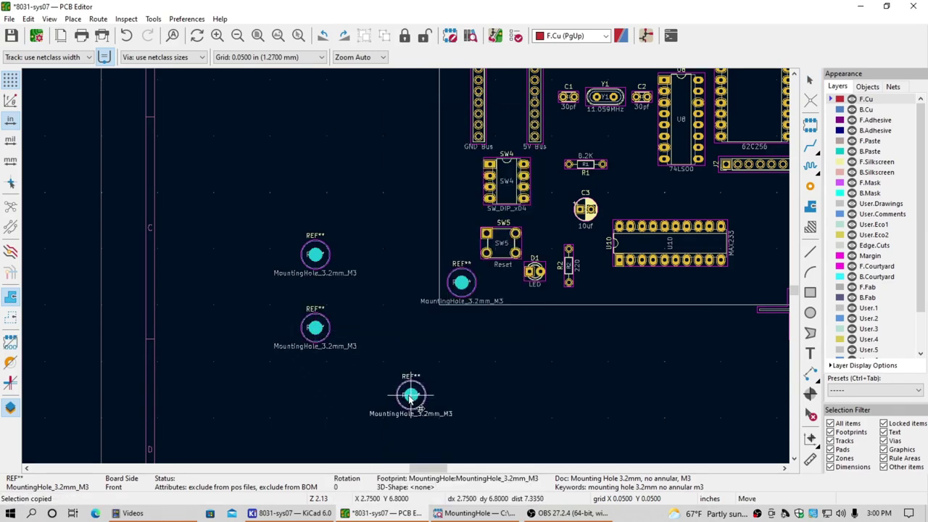
click(316, 392)
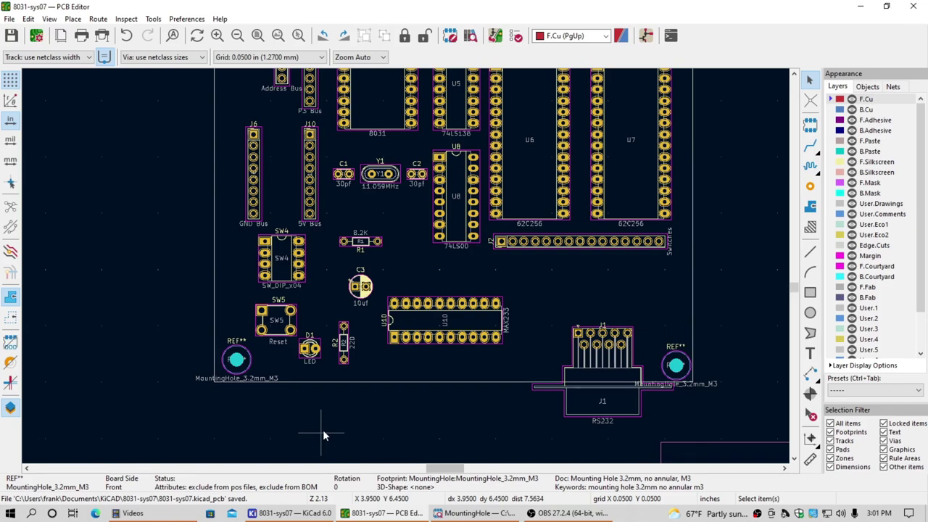
click(237, 360)
double_click(237, 360)
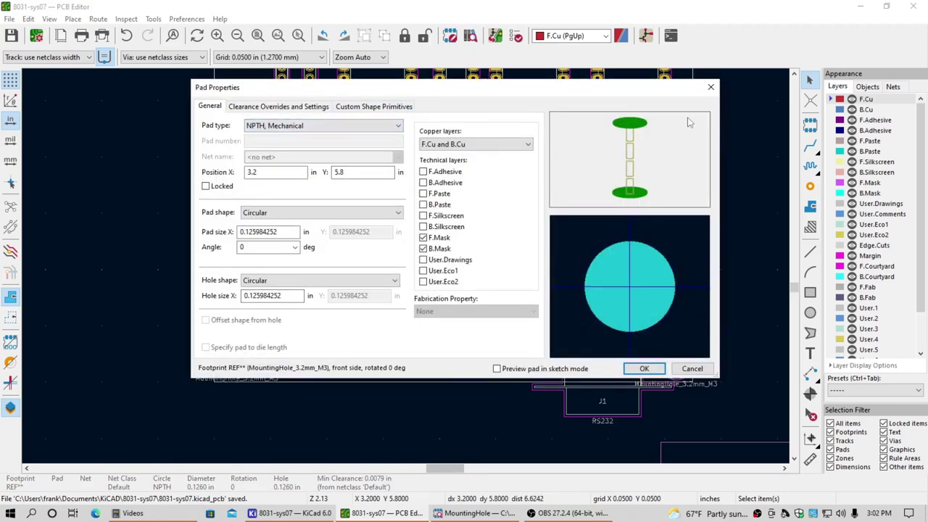
click(712, 87)
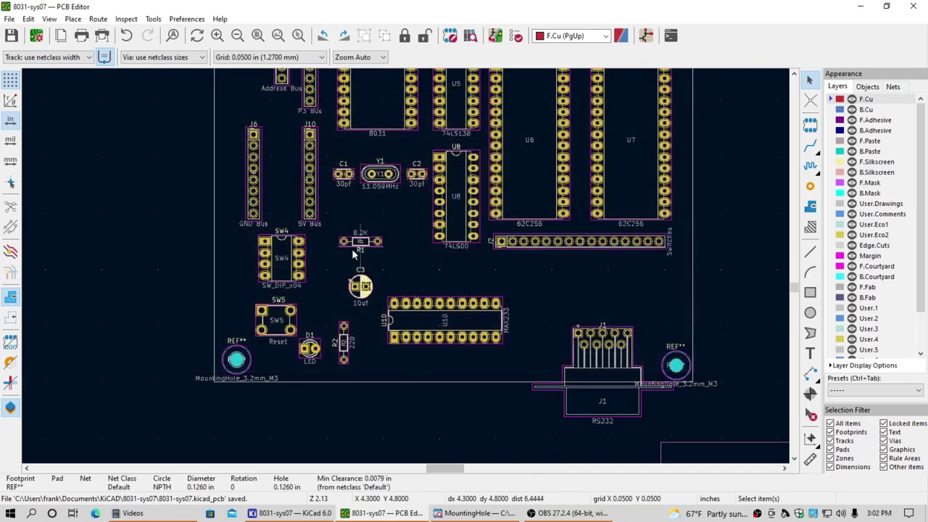
Set the reference of the lower-left mounting hole to REF01 and of the lower-right mounting hole to REF02.
double_click(235, 341)
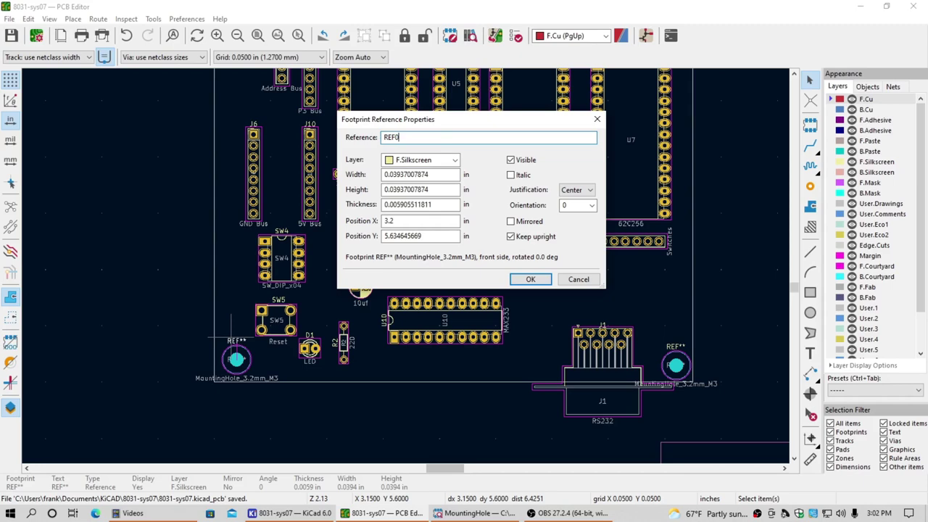
click(533, 279)
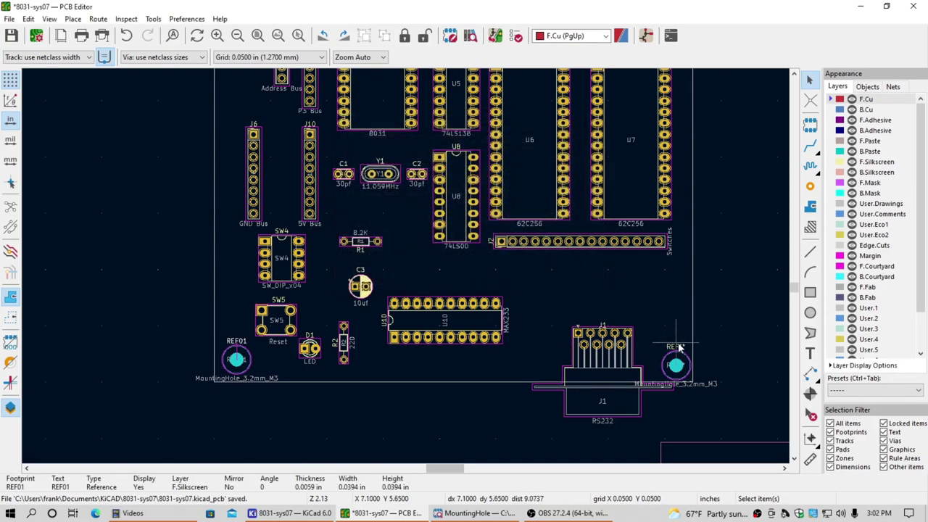
double_click(675, 348)
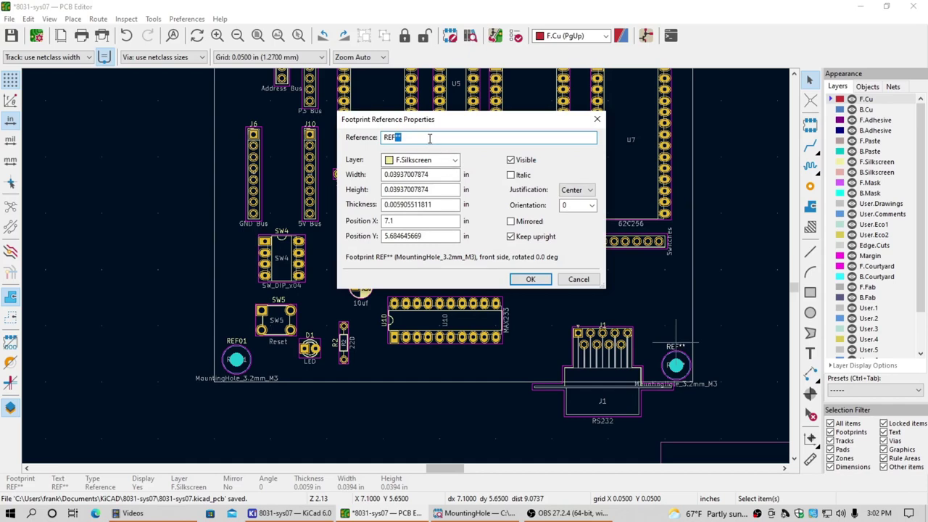
text(REF02)
click(530, 279)
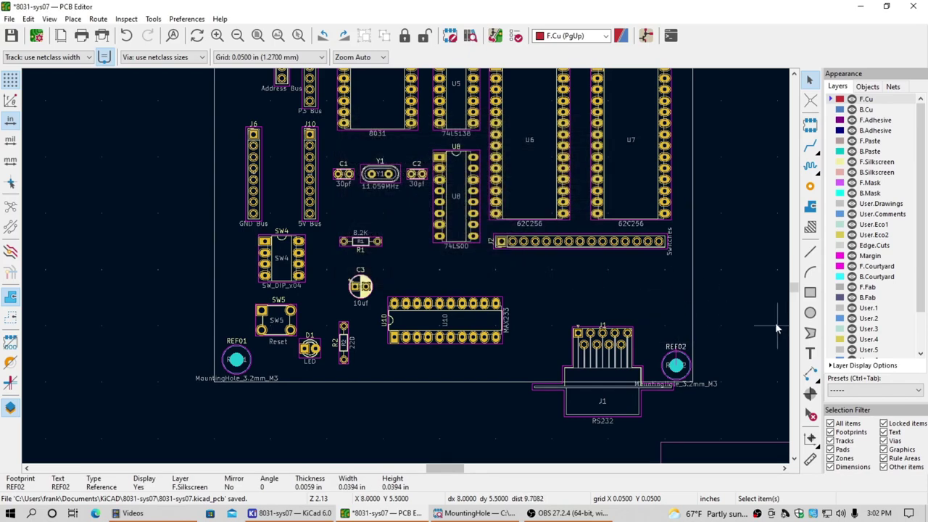
Set the reference of the upper-right mounting hole to REF03 and of the upper-left mounting hole to REF04.
scroll(792, 290, up, 5)
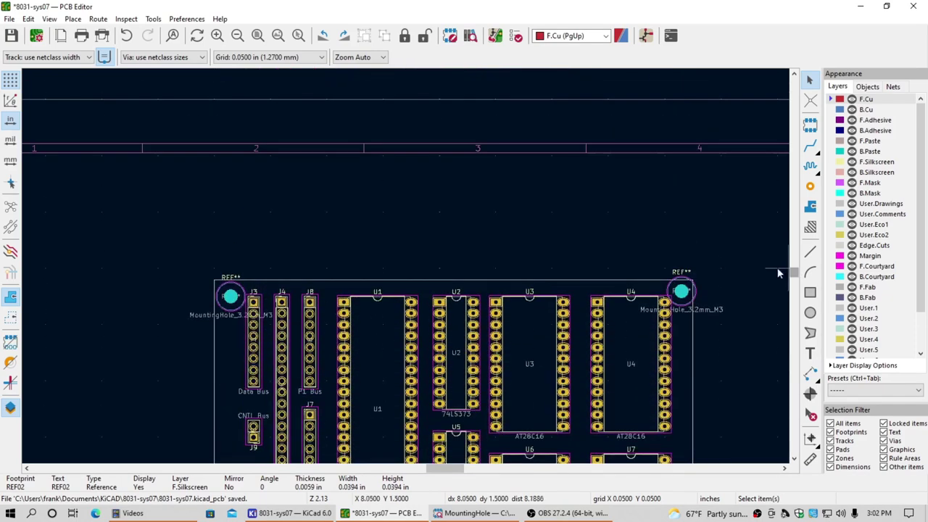
double_click(682, 271)
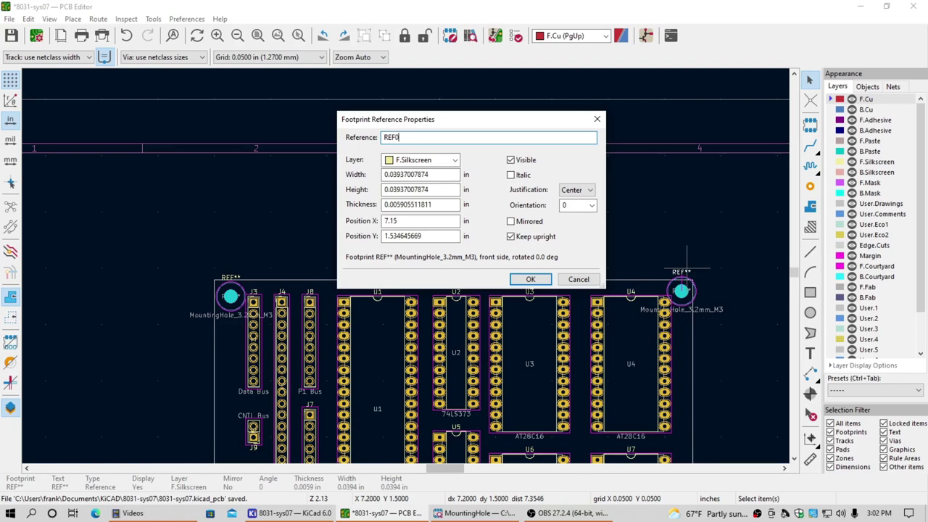
click(530, 279)
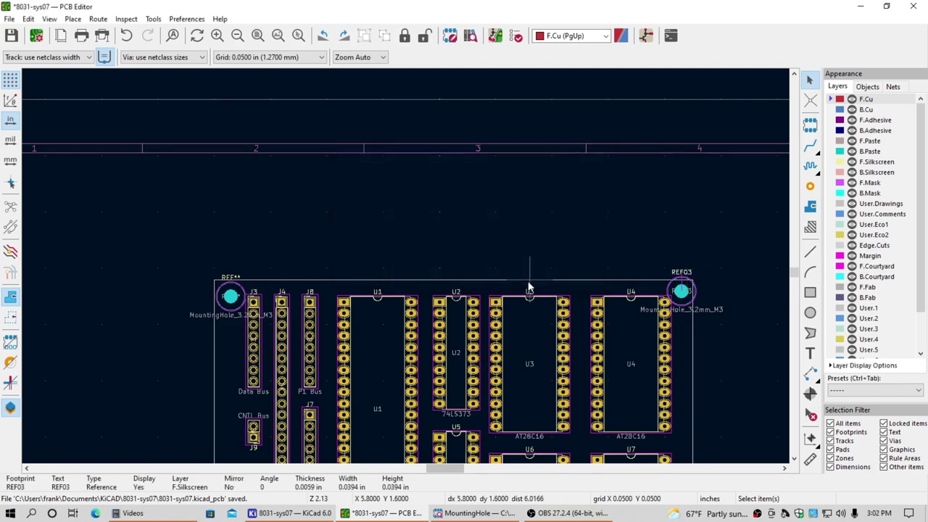
double_click(230, 278)
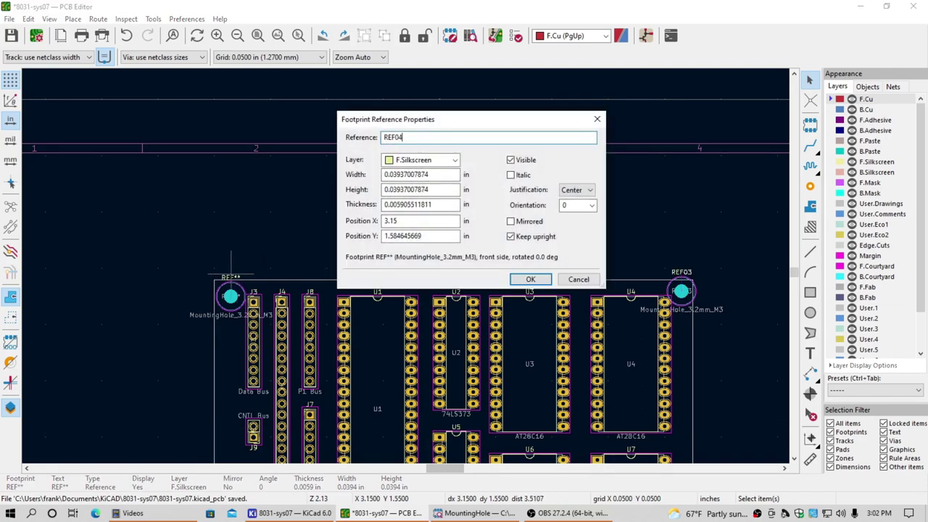
click(530, 280)
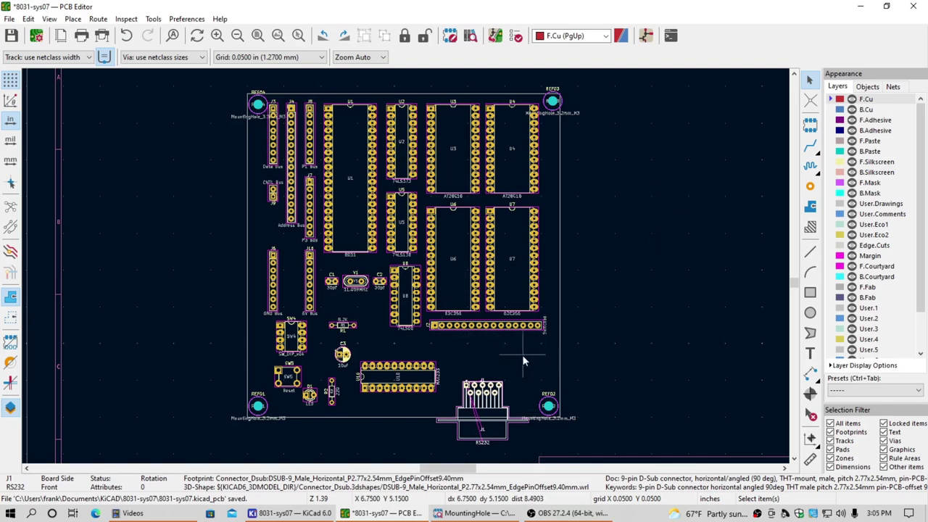
Browse the MountingHole footprint library for larger holes and preview MountingHole_6.4mm_M6.
click(475, 515)
scroll(299, 335, down, 4)
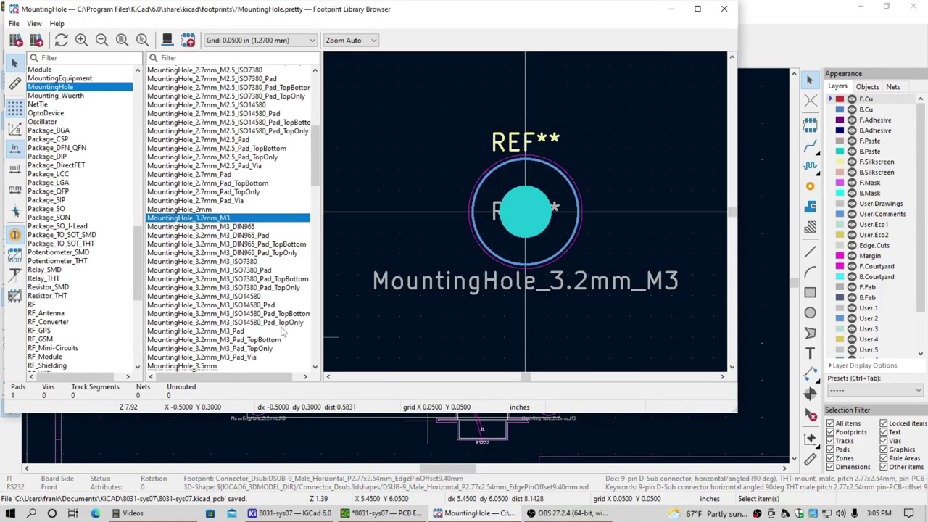
scroll(279, 335, down, 10)
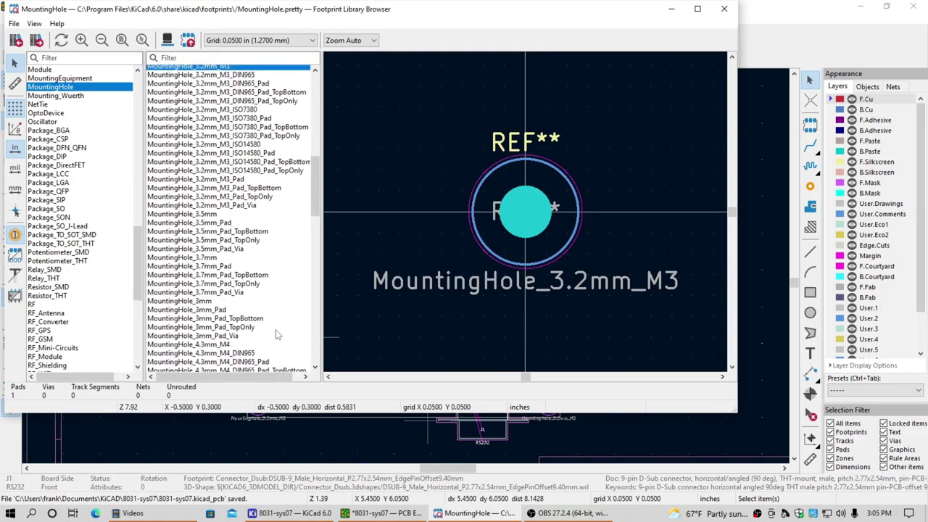
scroll(275, 335, down, 8)
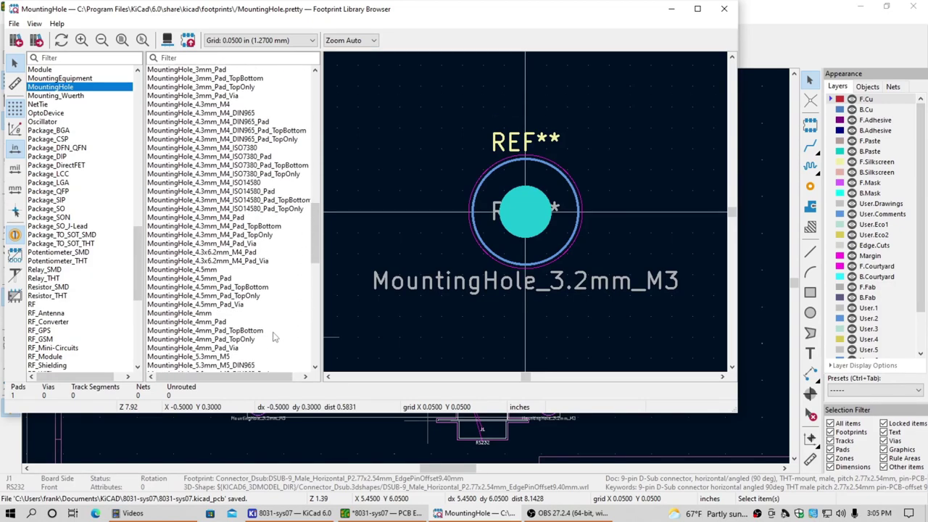
scroll(276, 340, down, 5)
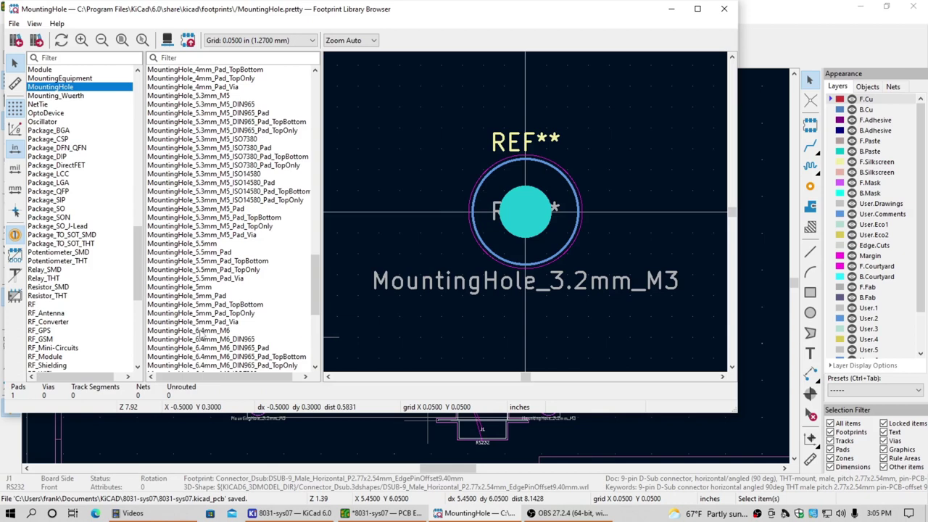
click(203, 332)
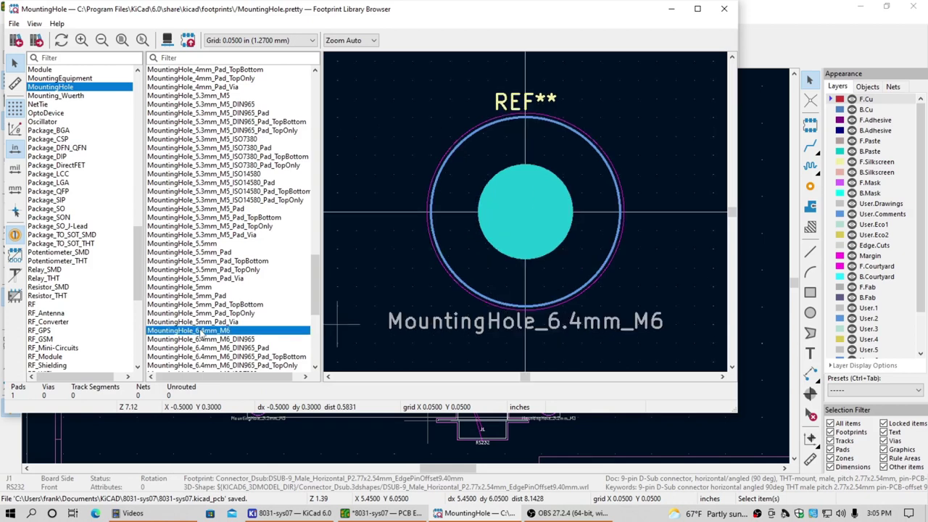
click(512, 216)
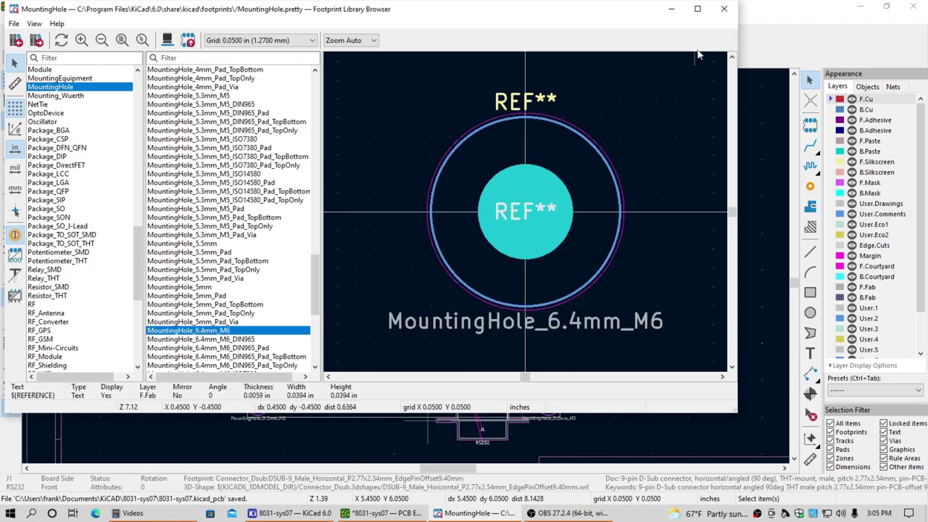
click(673, 10)
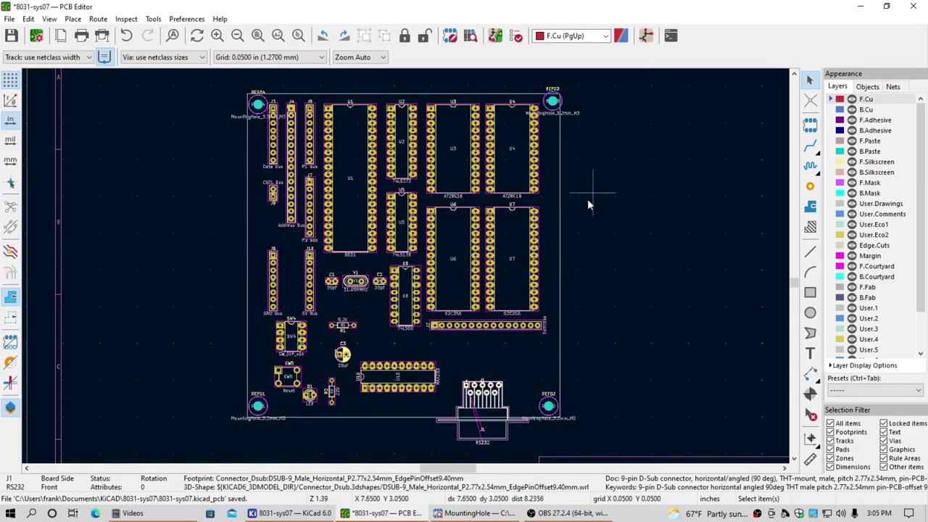
Place the MountingHole_6.4mm_M6 footprint just above the RS232 connector J1 at X 6.25, Y 5.15.
click(470, 514)
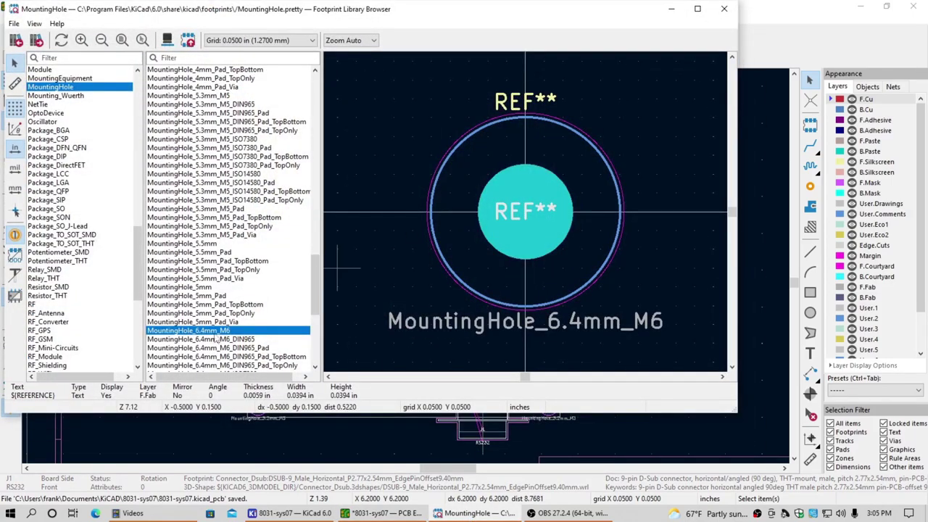
double_click(191, 336)
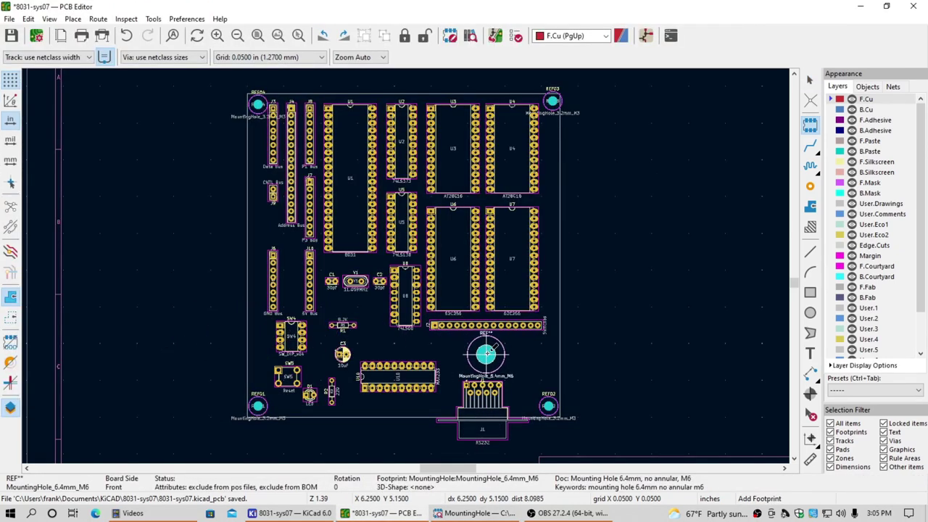
click(486, 353)
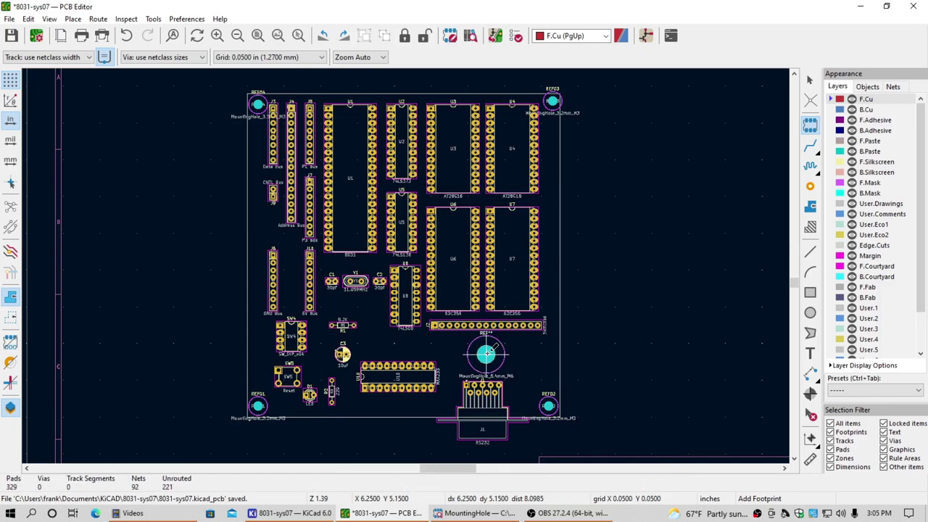
click(811, 81)
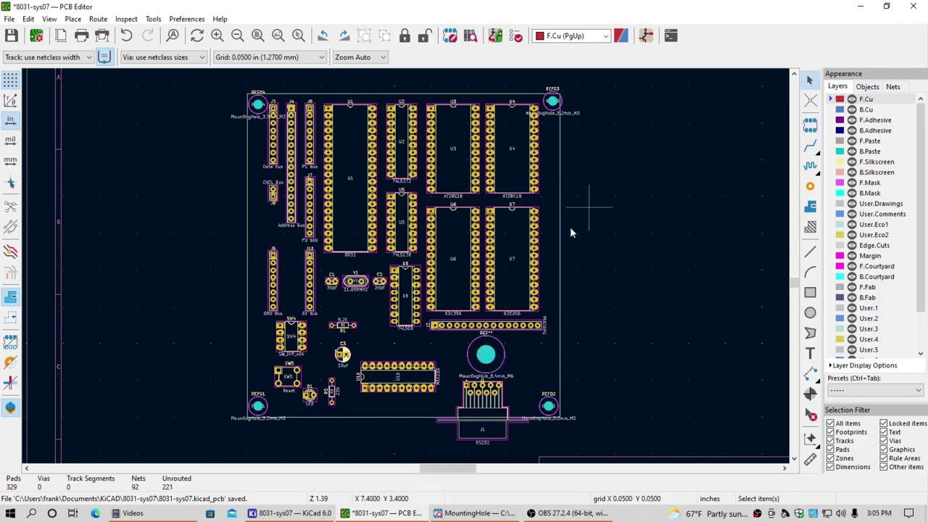
Copy the M6 mounting hole above J1 and paste two copies outside the board at about X 8.15, Y 5.15 and X 8.9, Y 5.1.
click(480, 345)
right_click(485, 351)
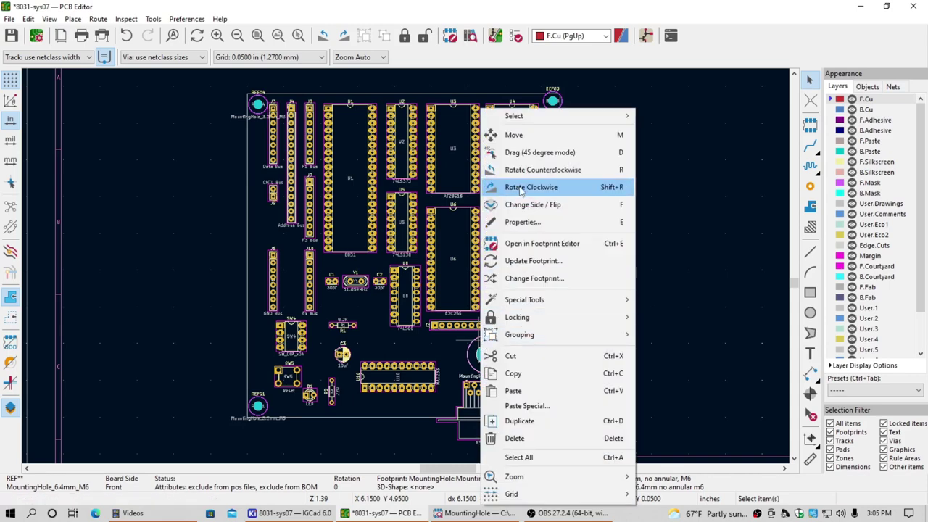
click(506, 373)
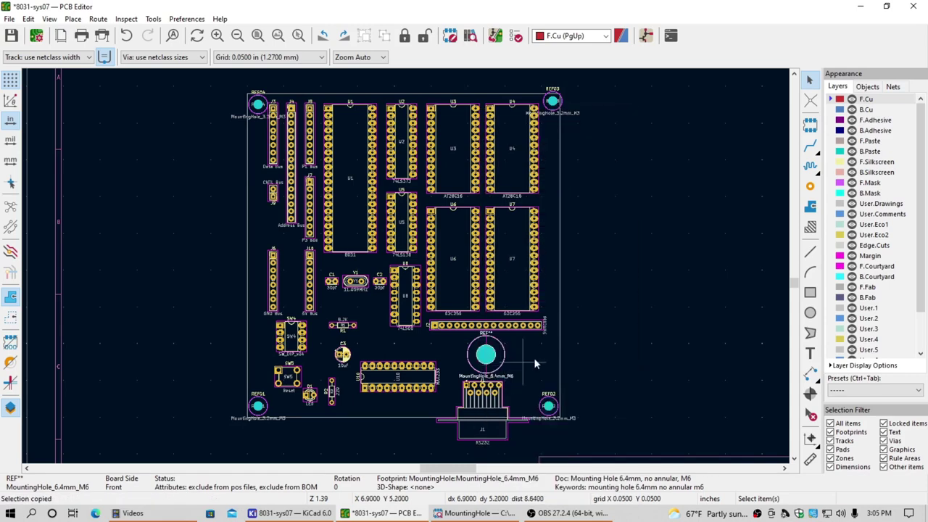
right_click(639, 341)
click(673, 391)
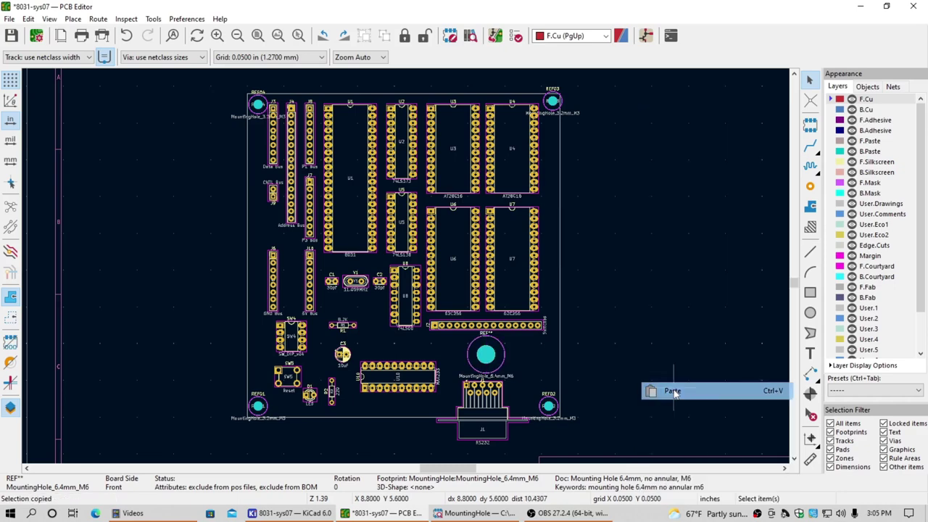
right_click(628, 359)
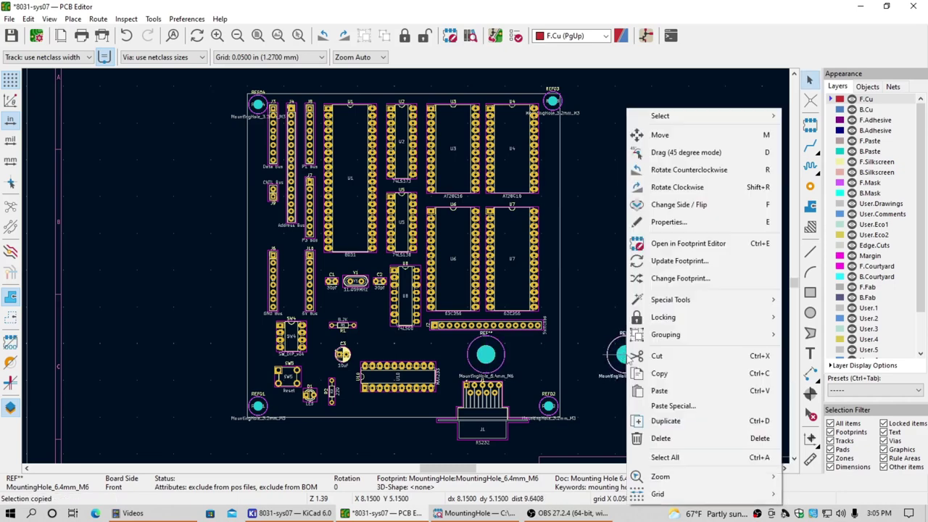
click(659, 391)
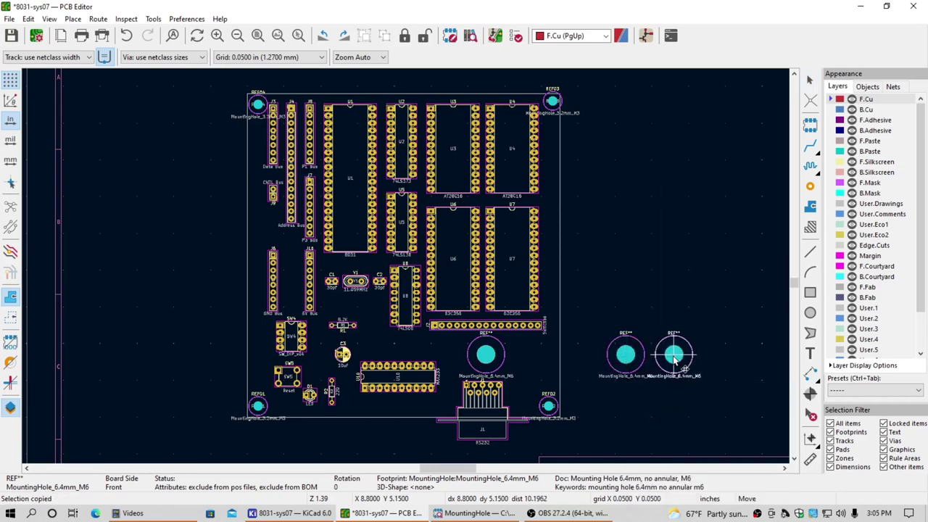
click(680, 354)
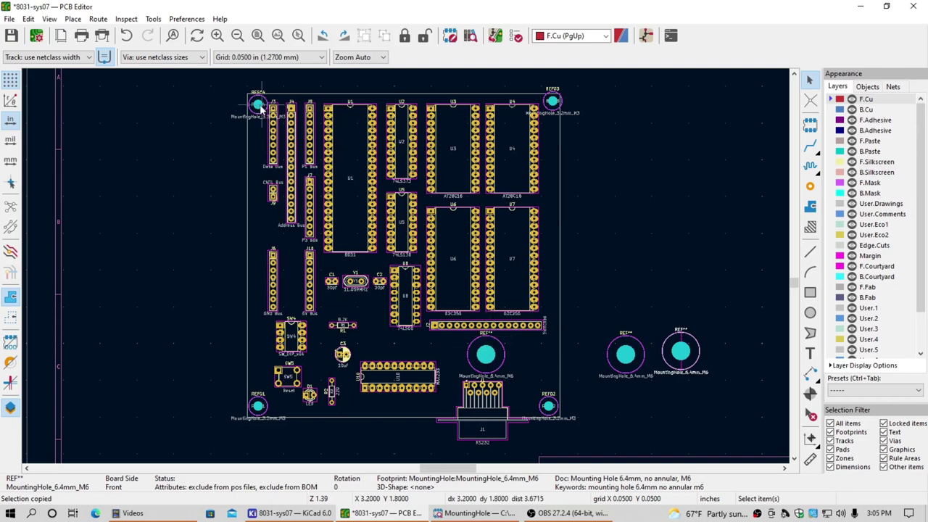
double_click(484, 327)
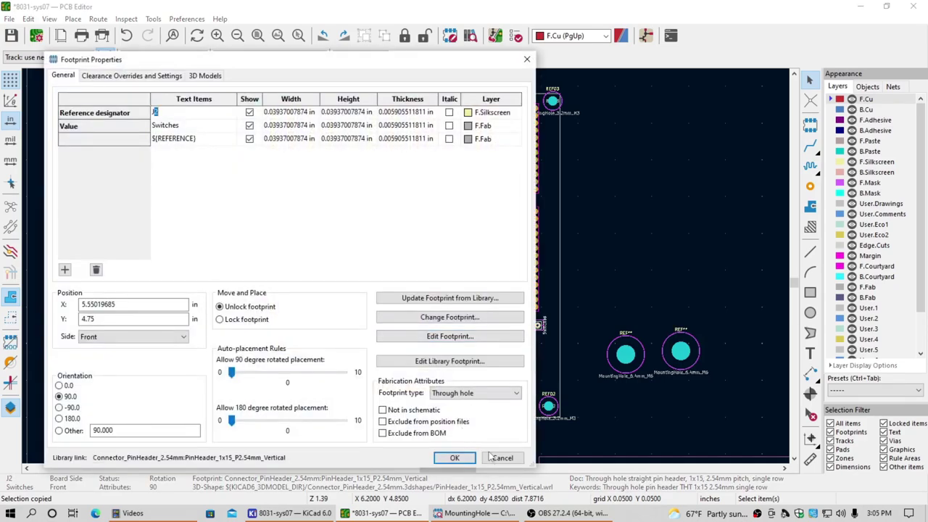
click(493, 458)
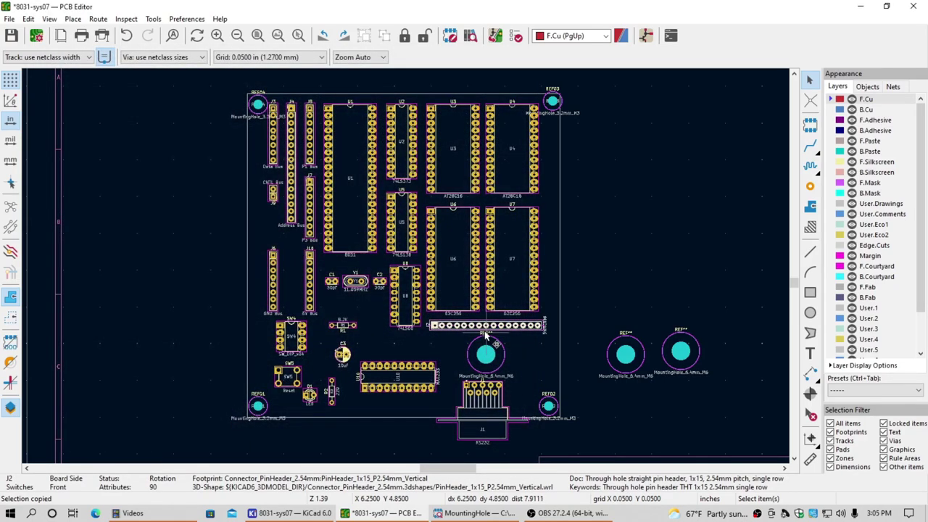
double_click(486, 333)
click(493, 458)
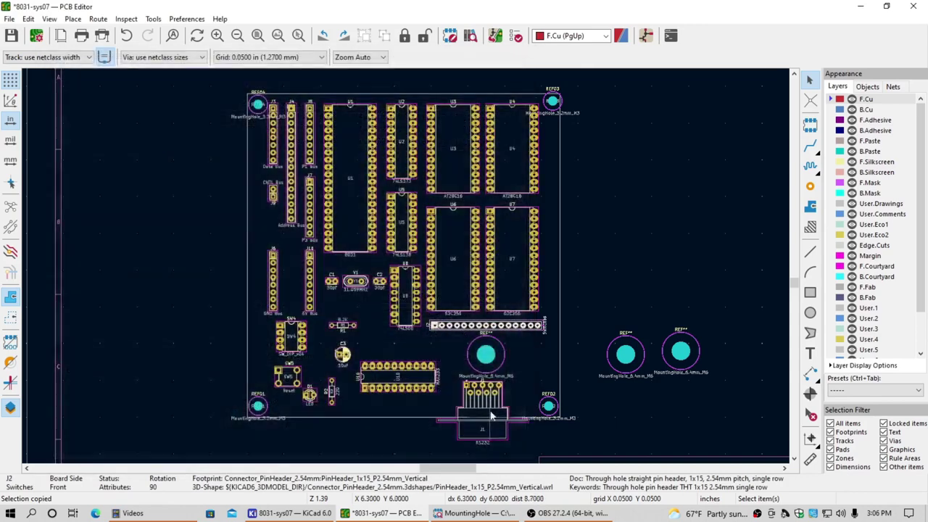
Set the reference of the M6 mounting hole above connector J1 to REF05.
scroll(557, 424, up, 3)
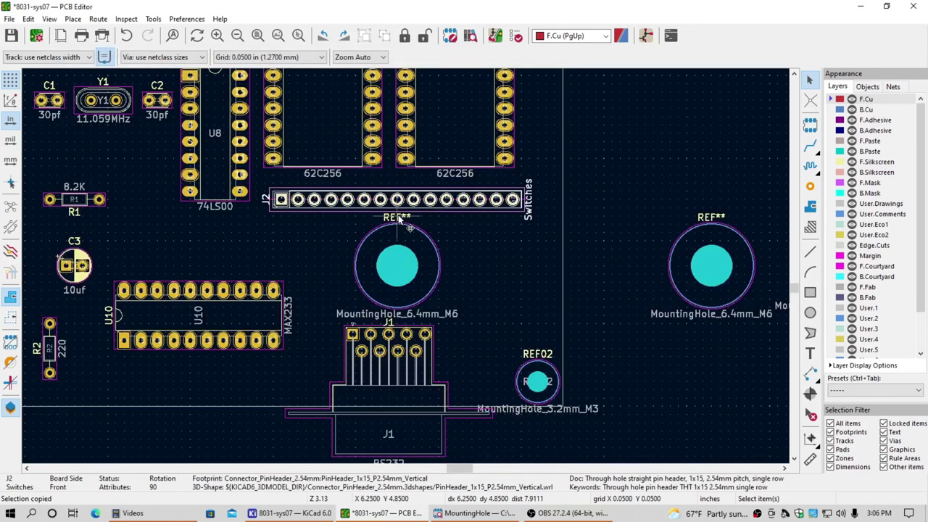
double_click(398, 218)
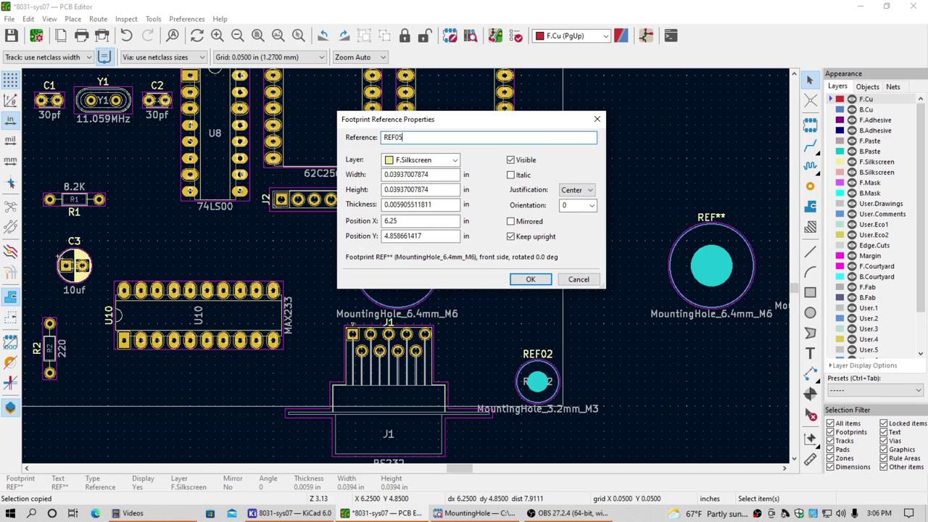
click(531, 280)
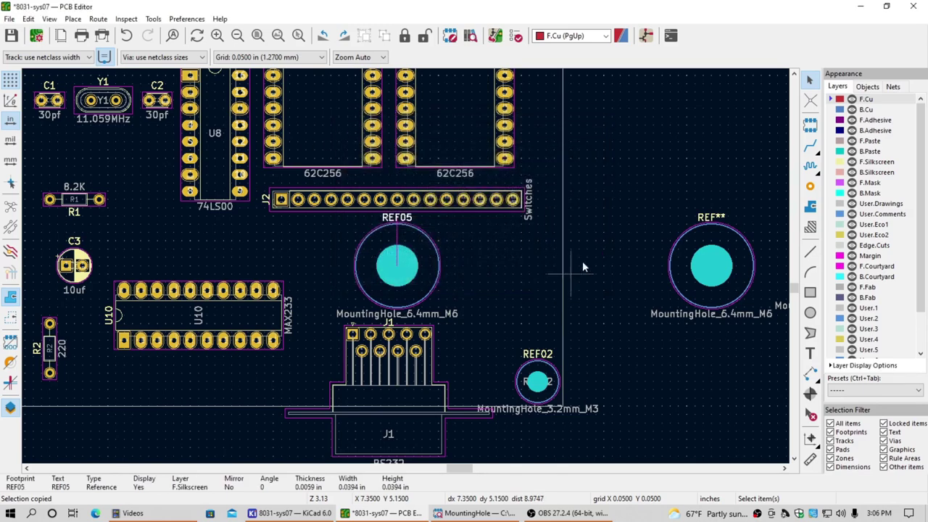
Set the references of the two M6 mounting holes outside the board to REF06 for the nearer one and REF07 for the farther one.
click(717, 220)
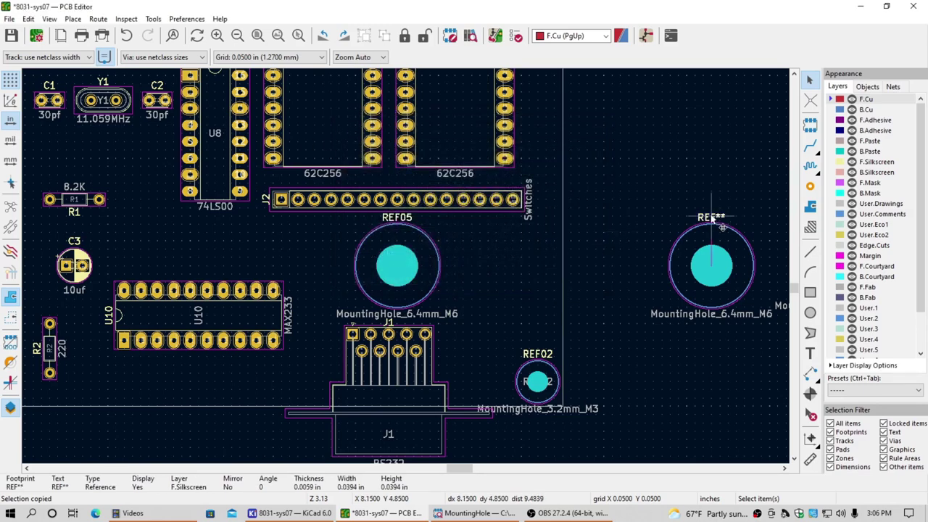
double_click(720, 227)
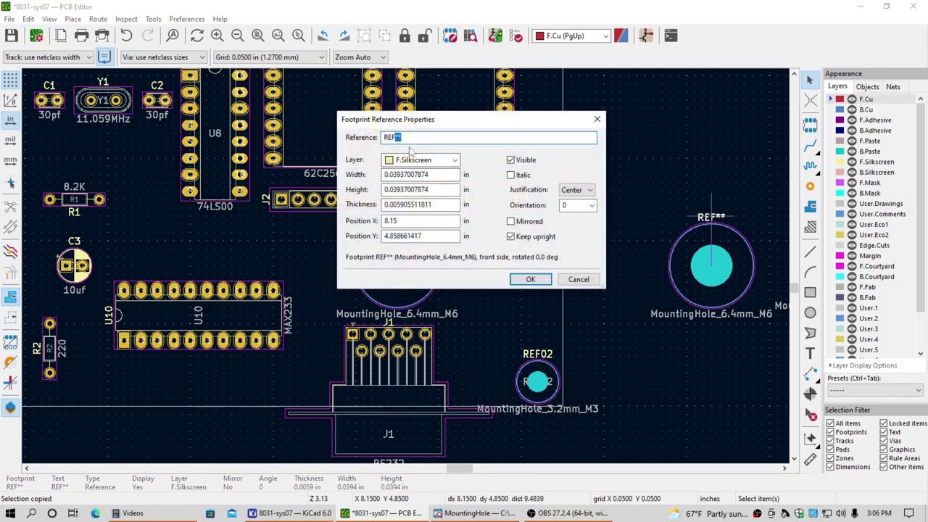
text(06)
click(535, 280)
drag(465, 468, 475, 470)
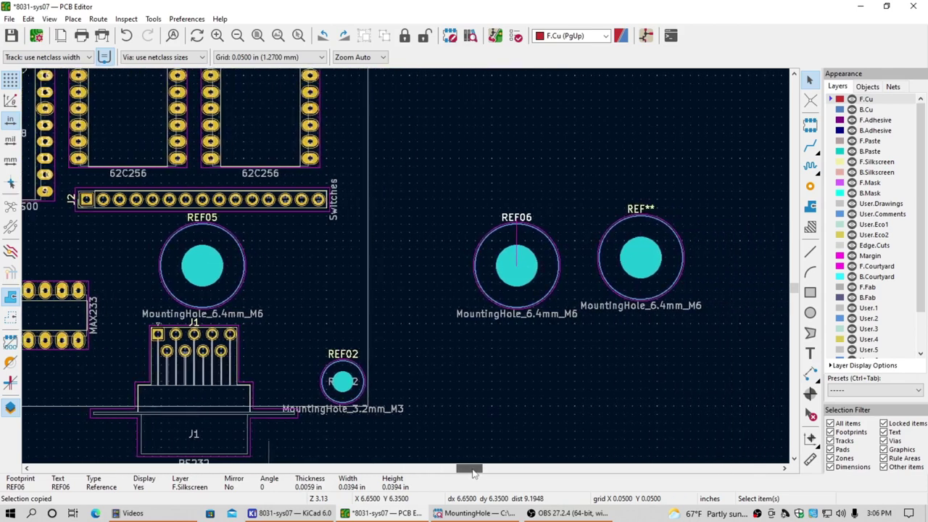
double_click(643, 208)
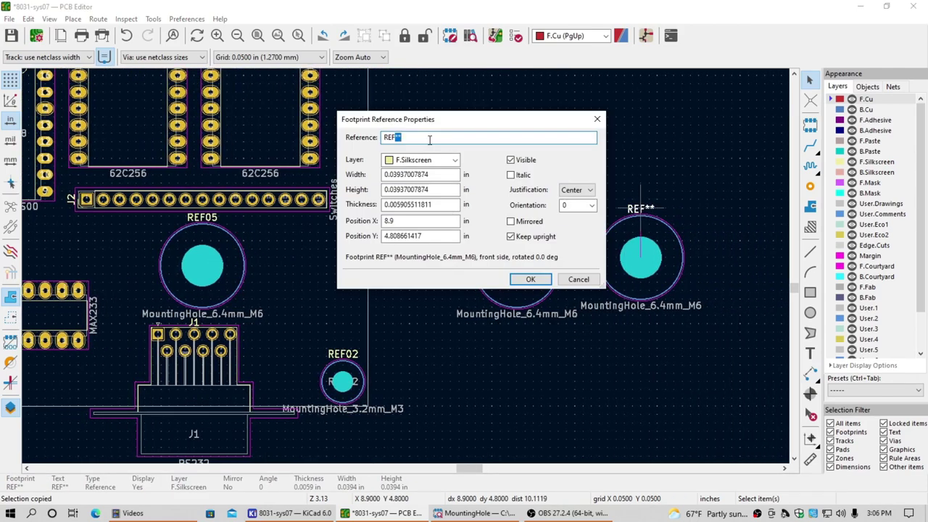
text(07)
click(530, 279)
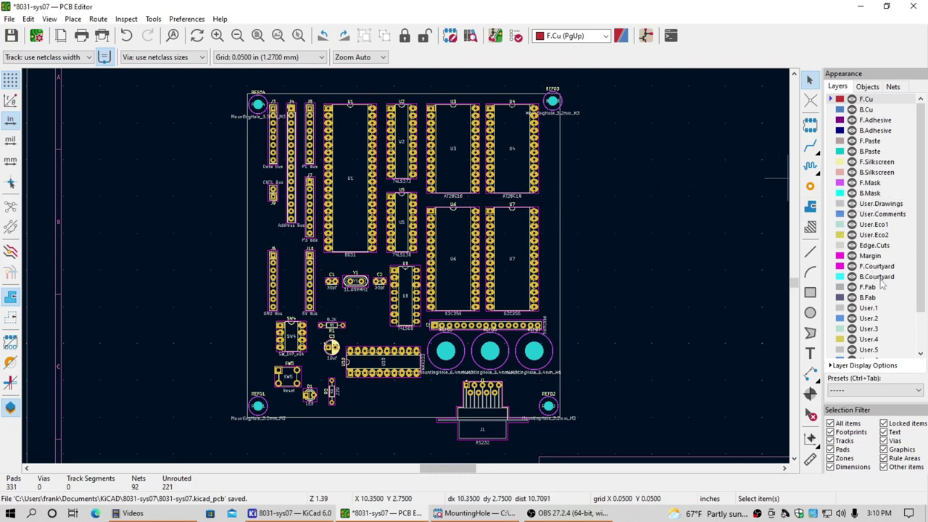
Look through the layer list and make F.Silkscreen the active layer.
scroll(923, 287, down, 2)
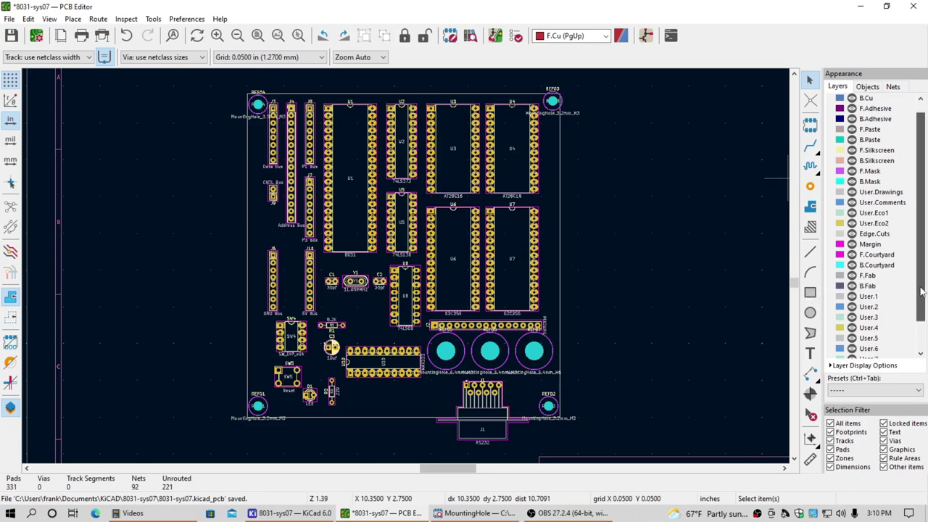
drag(926, 297, 926, 270)
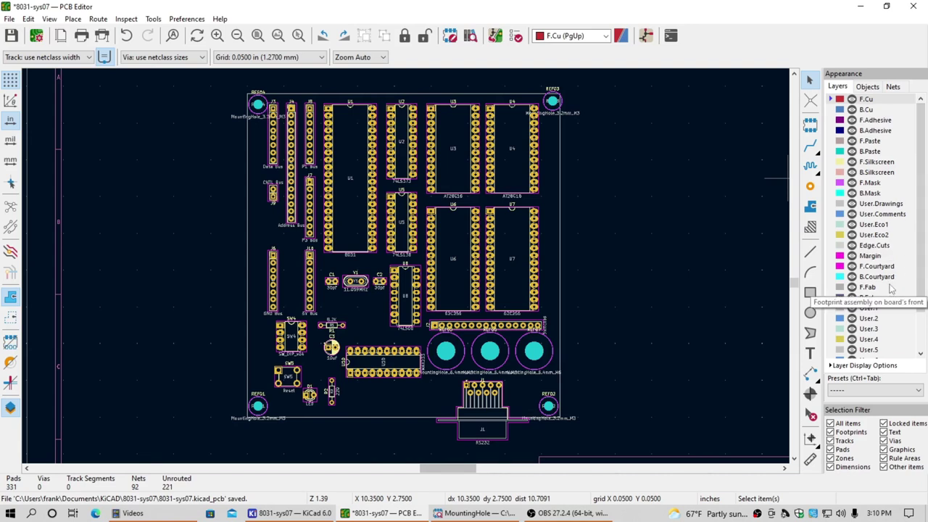
click(843, 164)
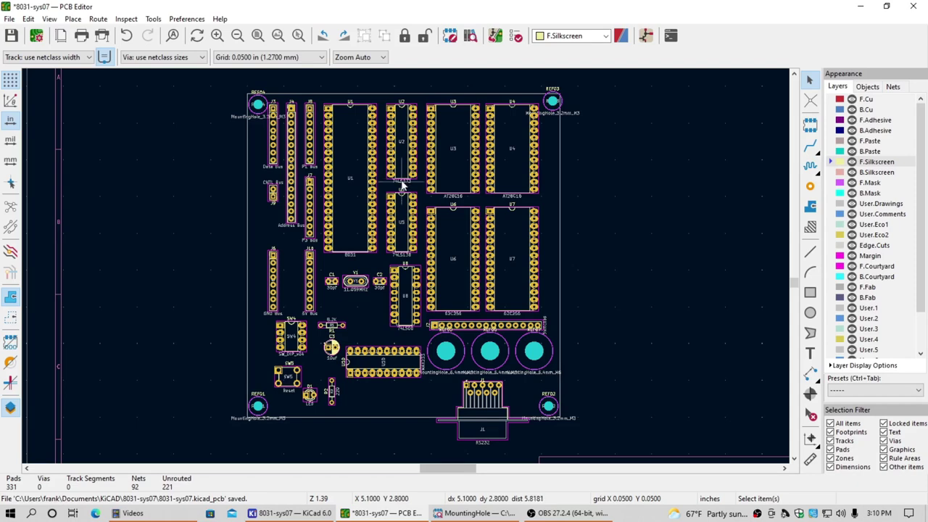
Change the layer of U2's value text 74LS373 to F.Silkscreen and recheck its properties.
scroll(403, 187, up, 4)
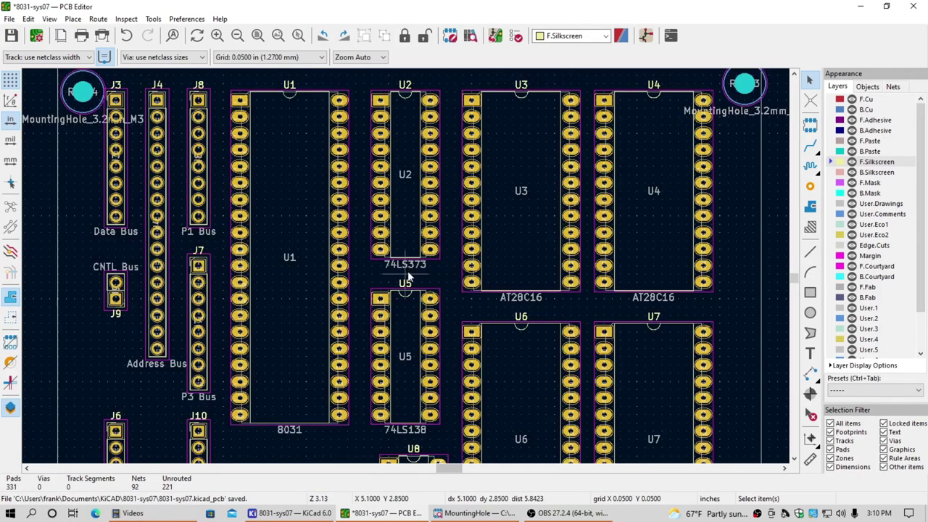
double_click(408, 266)
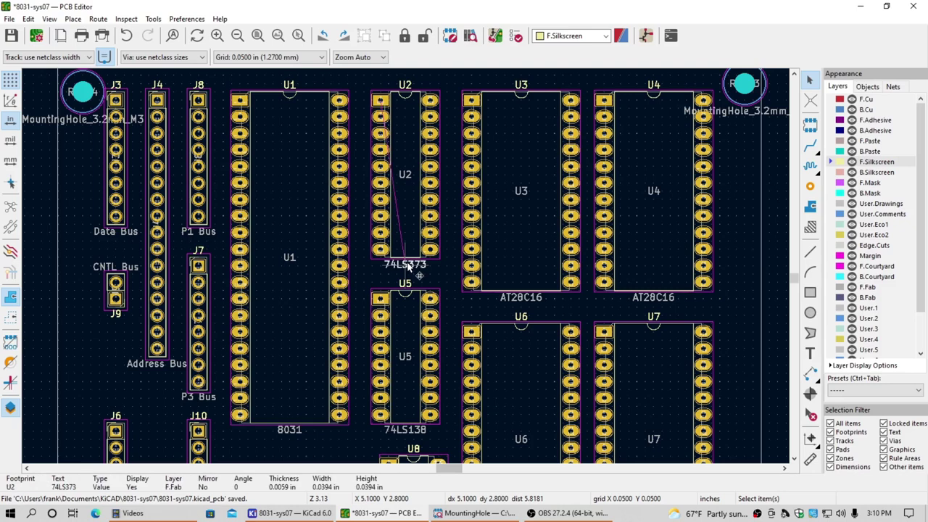
click(454, 160)
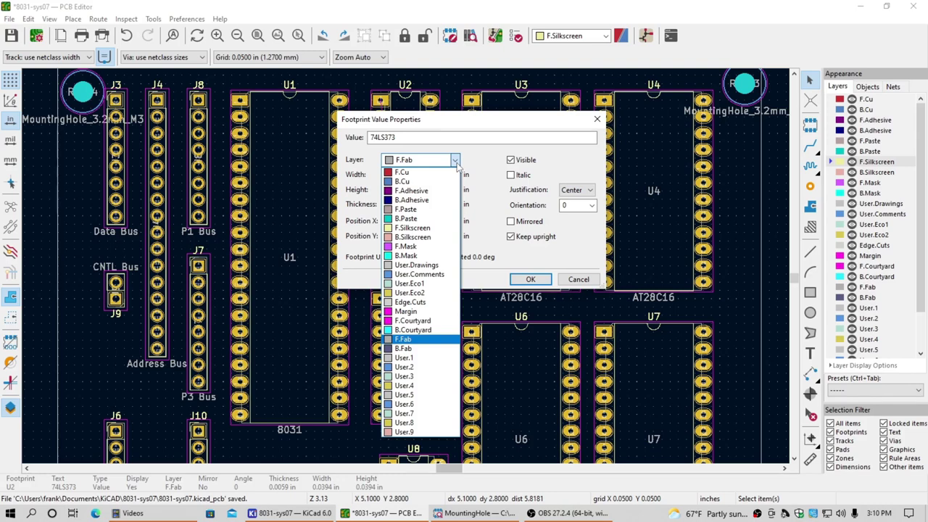
click(423, 229)
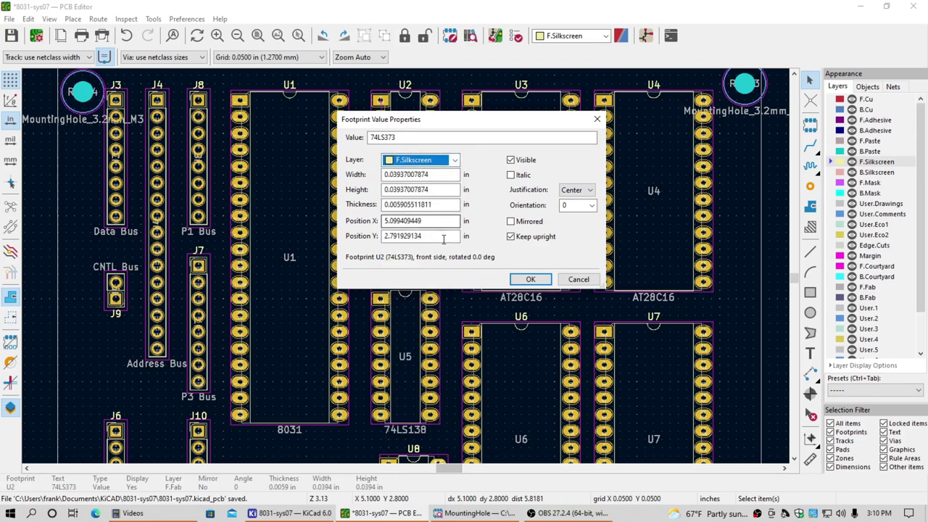
click(530, 280)
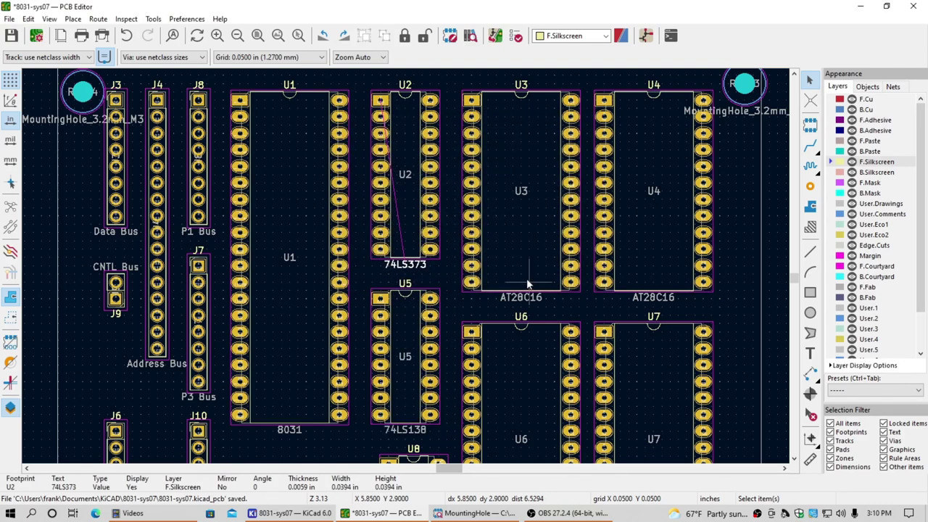
double_click(410, 266)
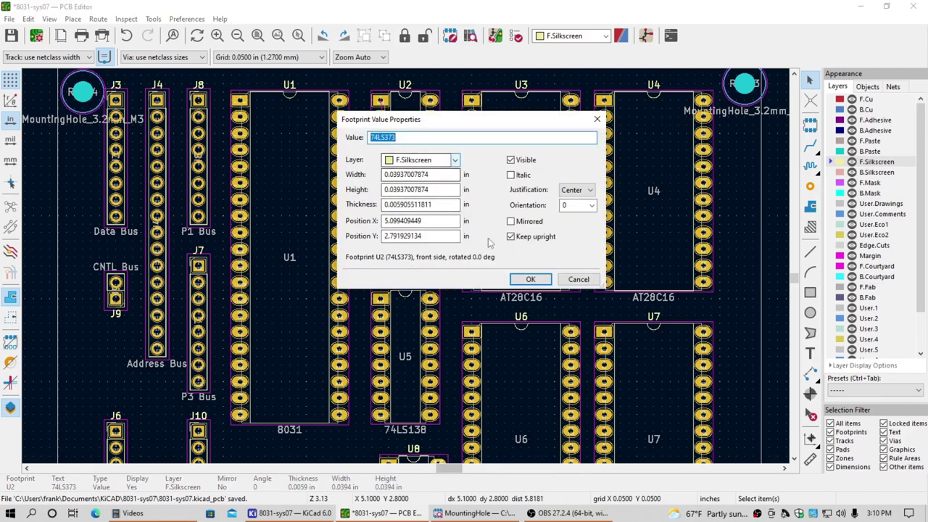
click(521, 278)
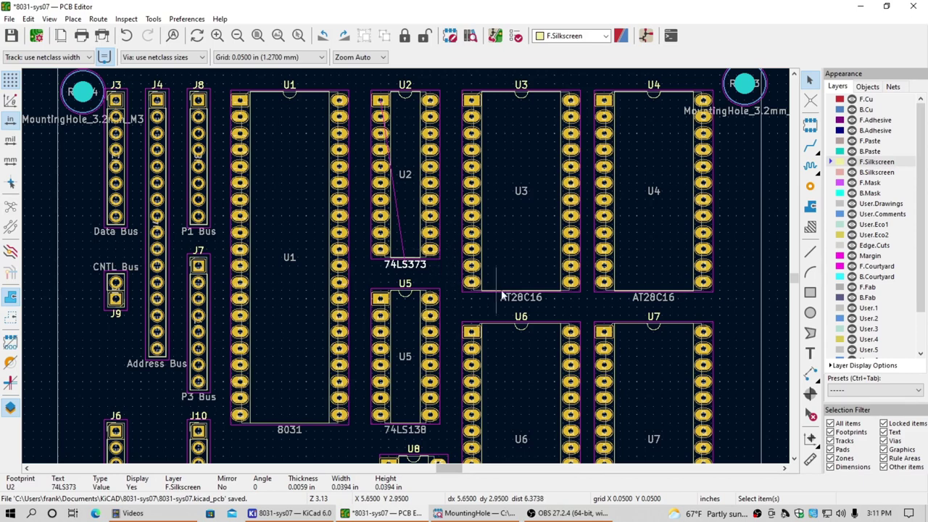
key(Escape)
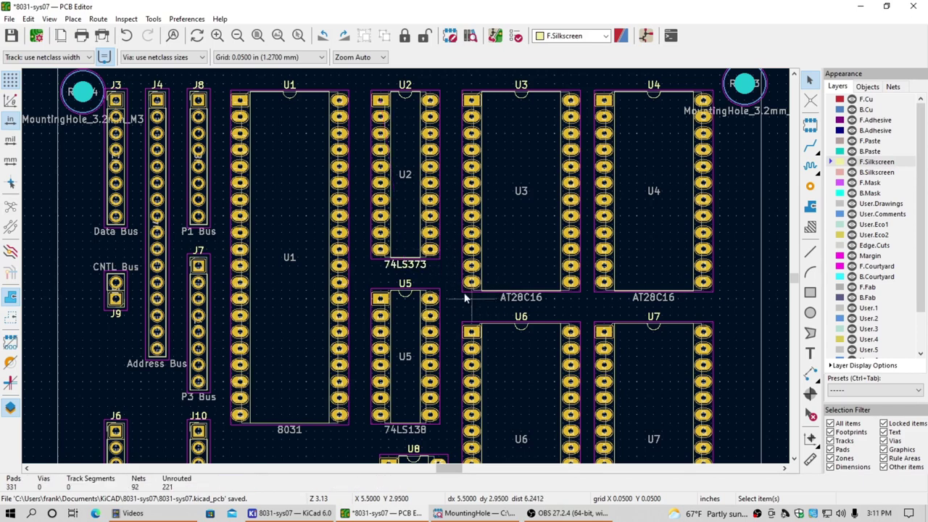
Change the layer of U3's value text AT28C16 to F.Silkscreen.
double_click(519, 298)
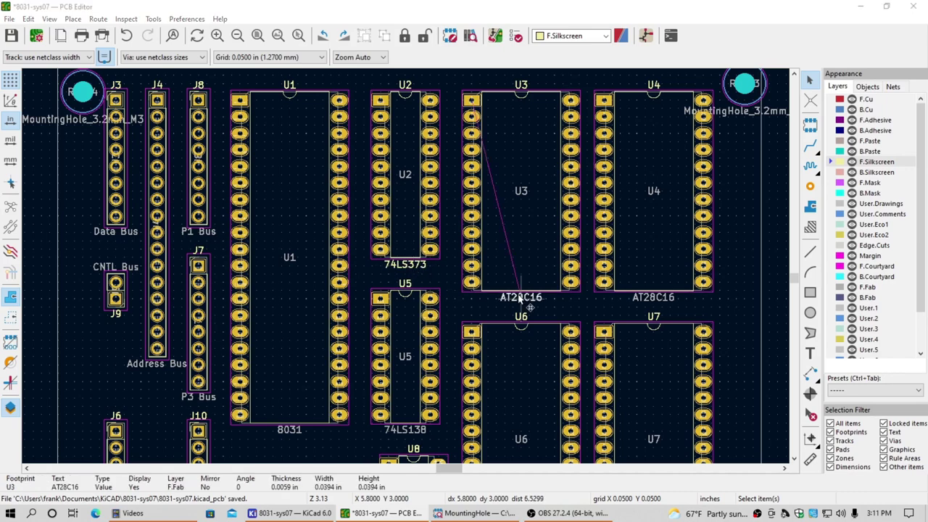
click(435, 160)
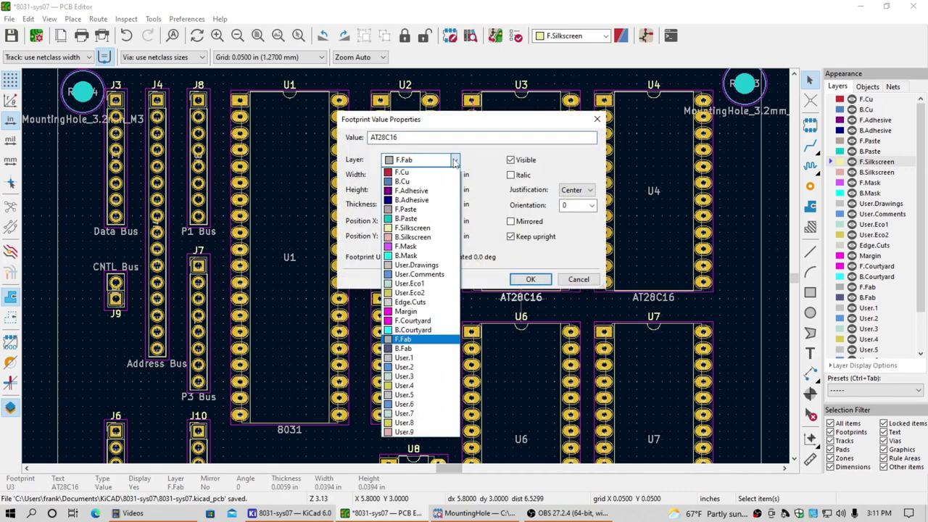
click(427, 228)
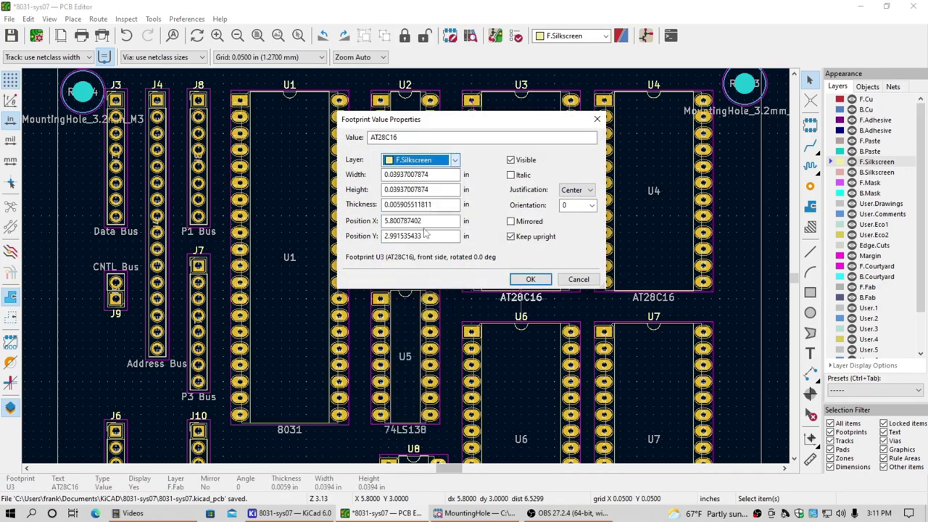
click(518, 280)
click(568, 304)
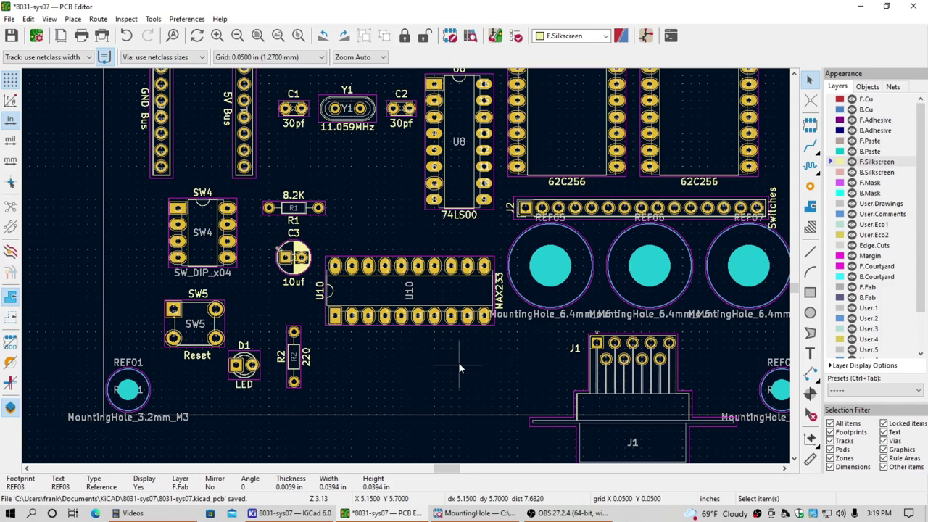
Add F.Silkscreen text below U10 with the lines "8031-sys07", "Designed by" plus the designer's name, and "Design Date May 24, 2022".
click(811, 354)
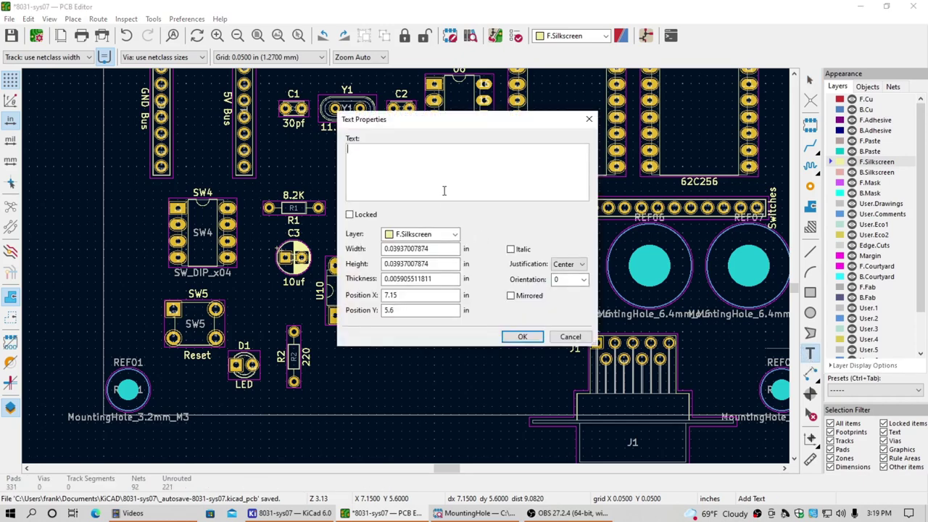
text(8031)
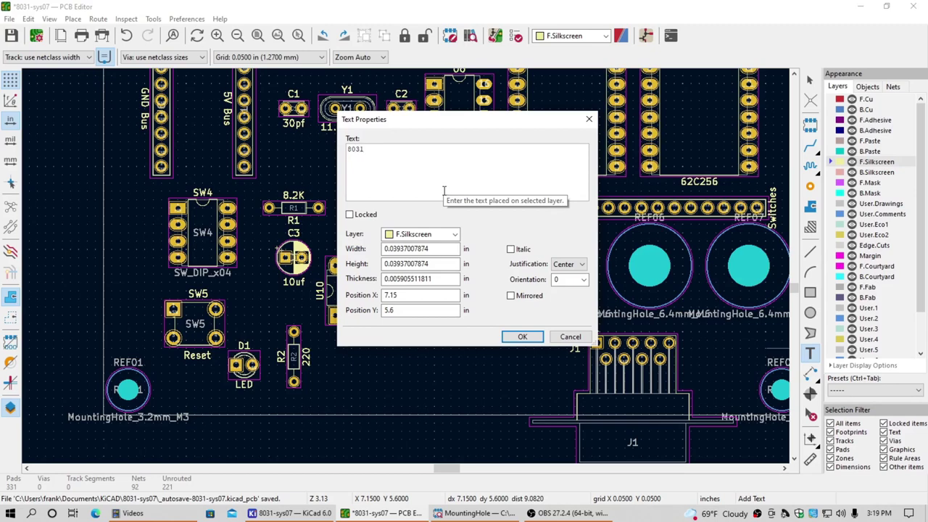
text(-s)
text(ys07 )
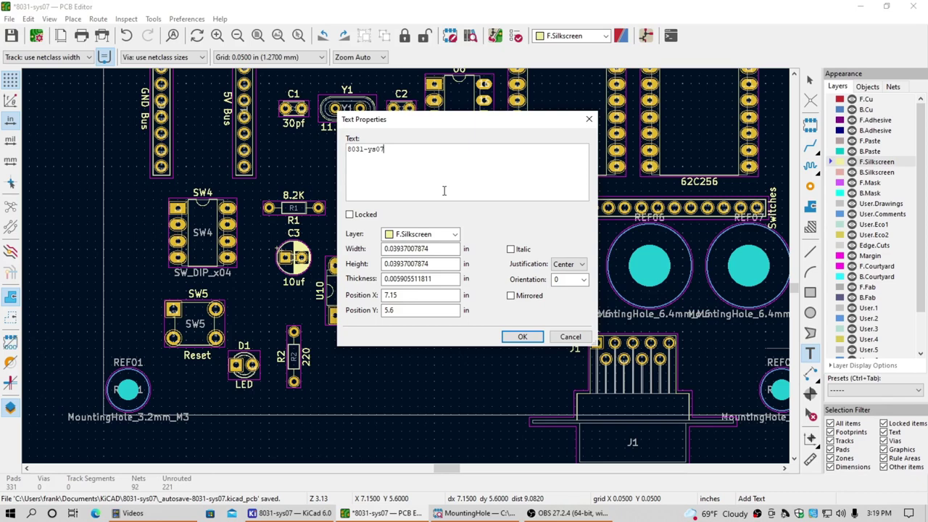
text(Designed by Frank Rudley)
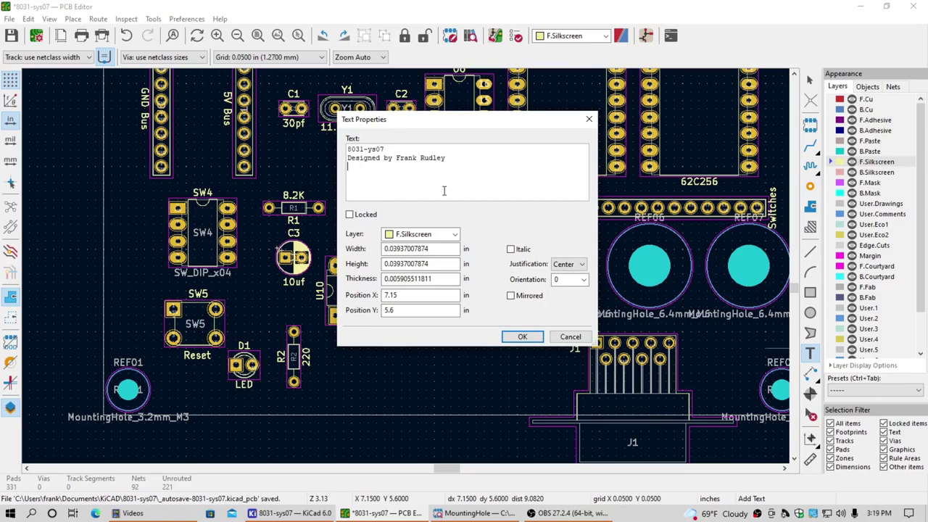
key(Return)
text(Dea)
text(ign Date)
text( May)
text( 24)
text(, 2022)
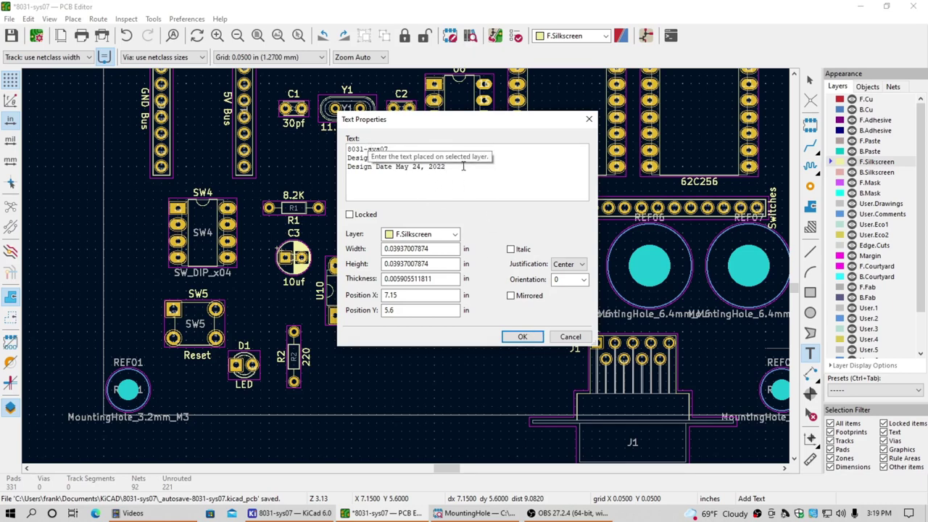
click(522, 336)
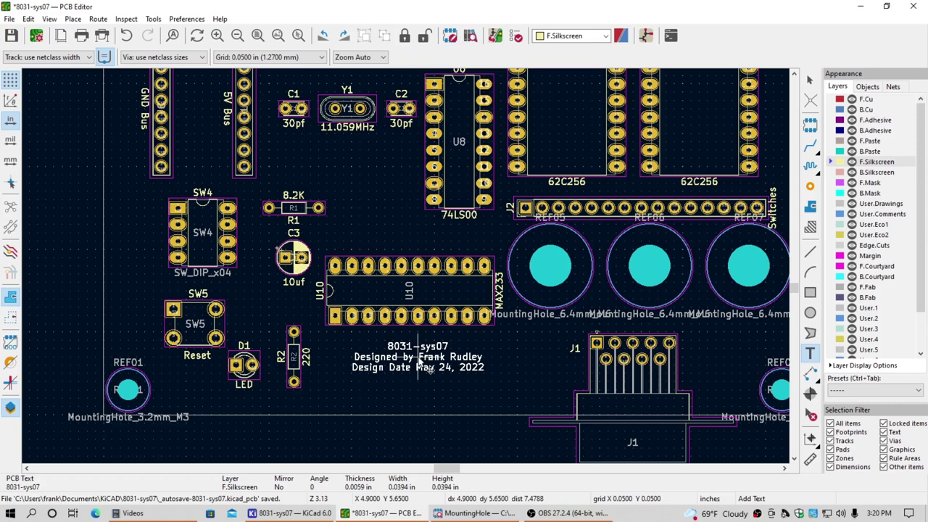
click(418, 367)
click(418, 367)
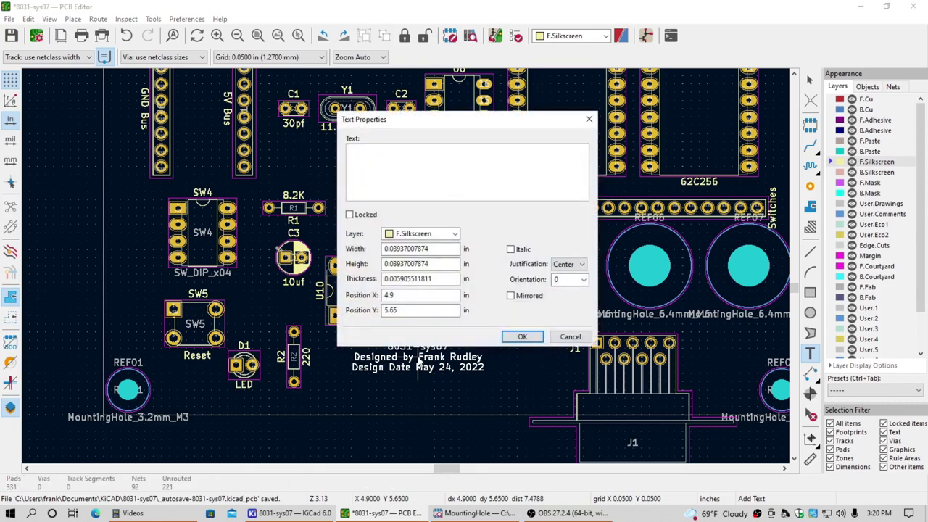
click(582, 265)
click(559, 276)
click(509, 342)
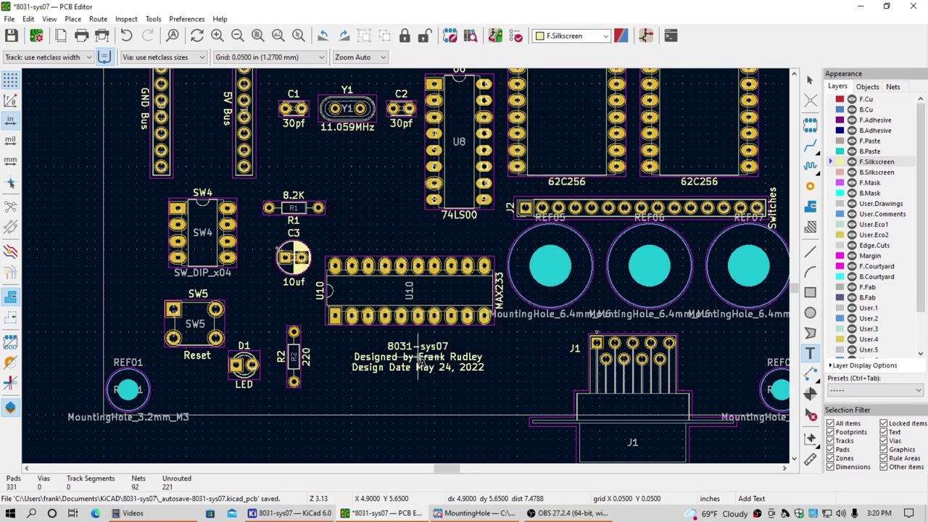
click(420, 368)
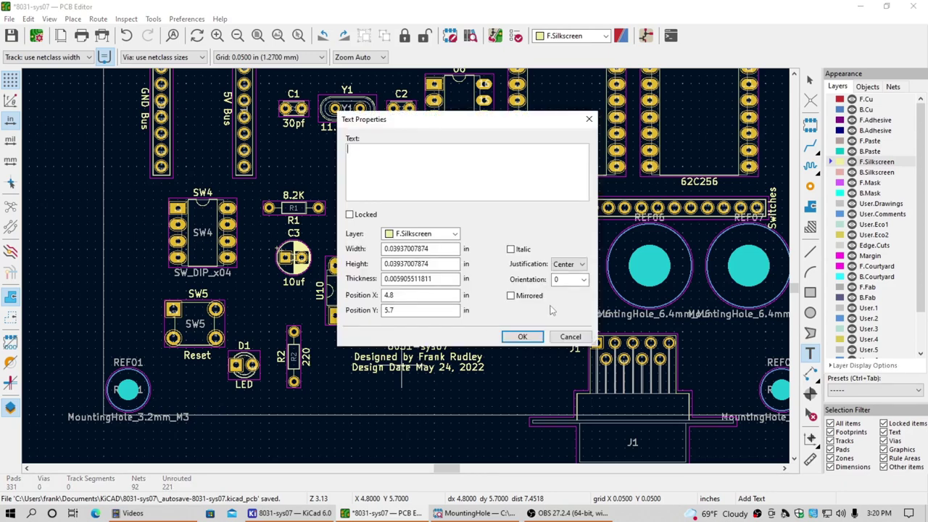
click(570, 338)
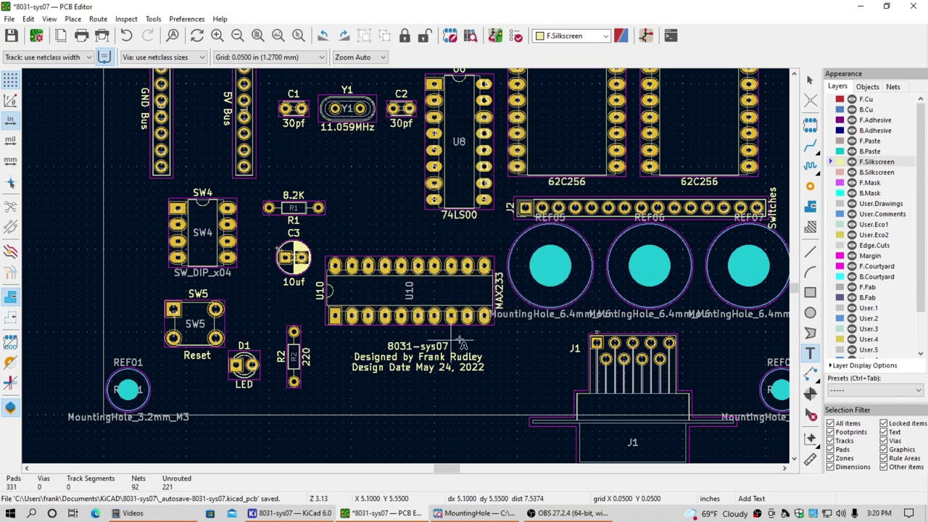
Set the board title text's justification to Left and move the text beside R2, below U10.
click(810, 78)
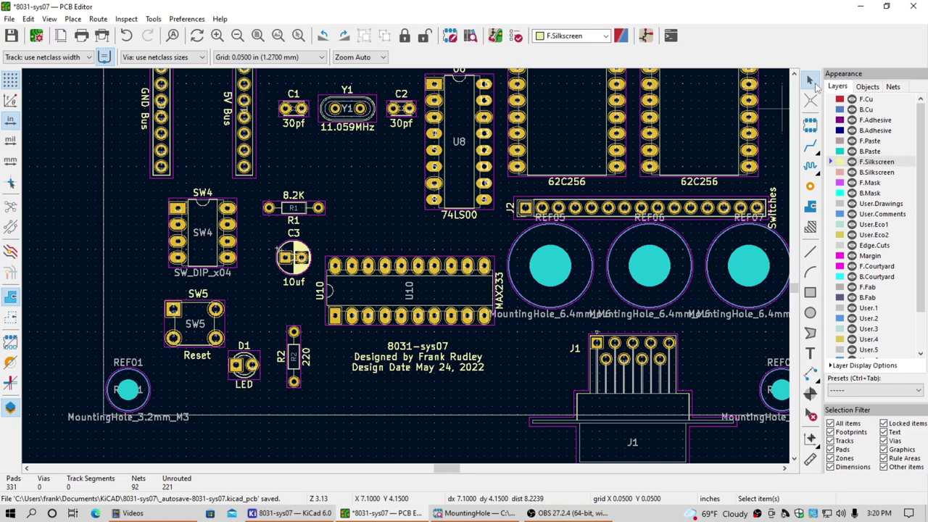
double_click(420, 364)
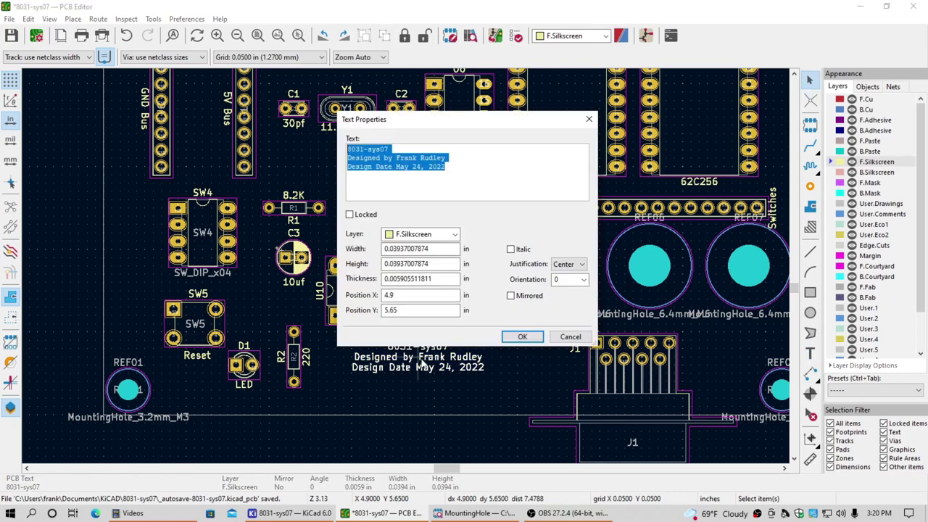
click(578, 264)
click(560, 276)
click(522, 337)
key(m)
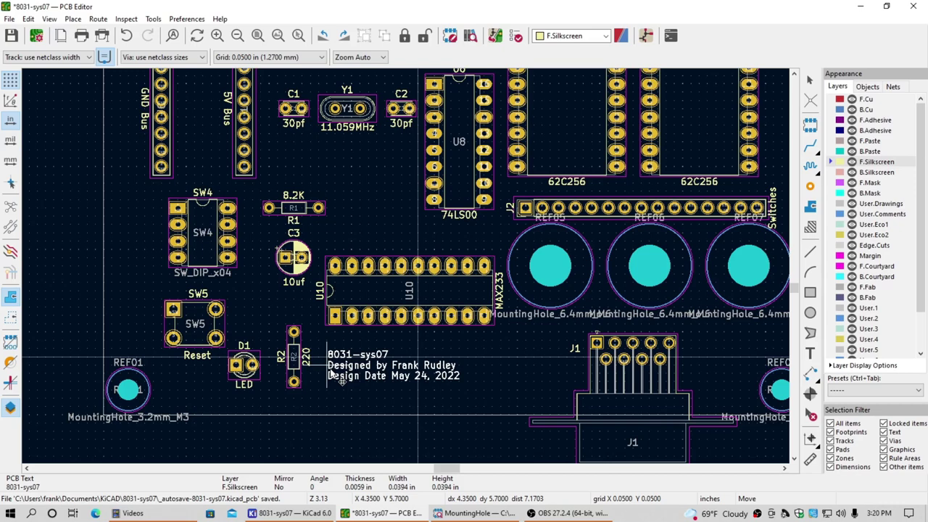
click(332, 382)
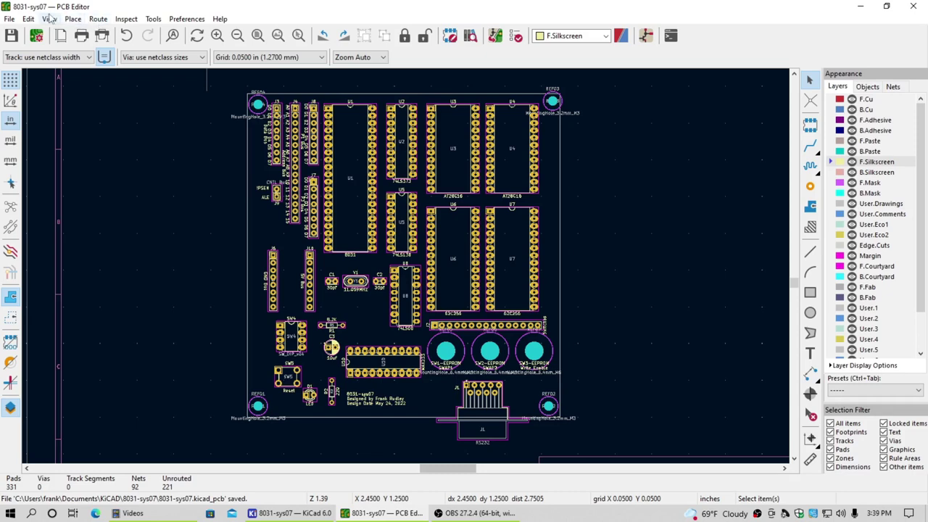
Examine the board's component placement and silkscreen from several angles in the 3D viewer, and close the viewer.
click(50, 18)
click(71, 65)
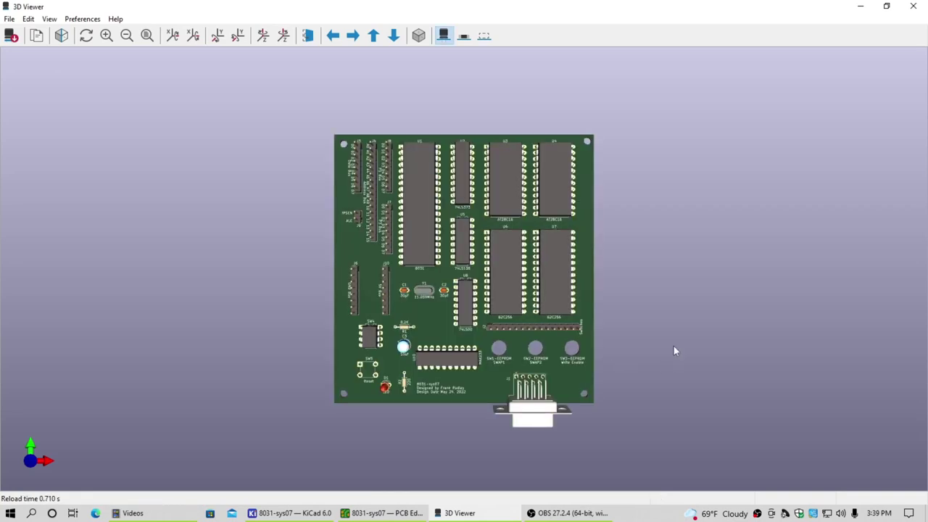
scroll(670, 350, up, 4)
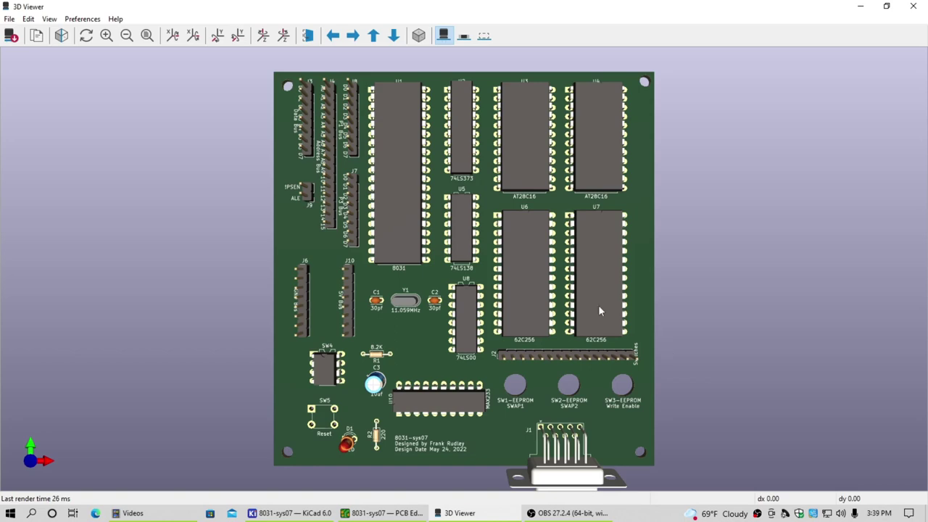
drag(426, 352, 594, 207)
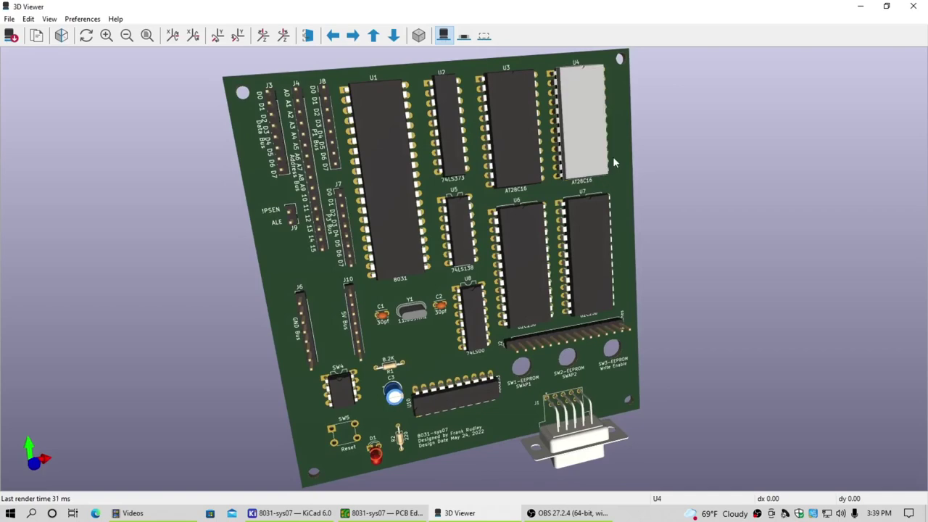
drag(609, 171, 316, 315)
drag(498, 247, 488, 289)
drag(699, 201, 508, 290)
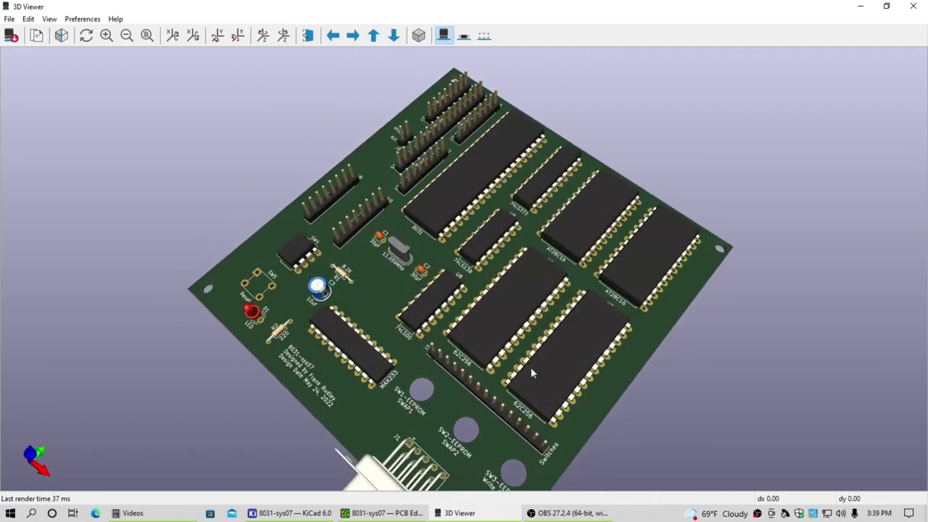
drag(691, 297, 660, 260)
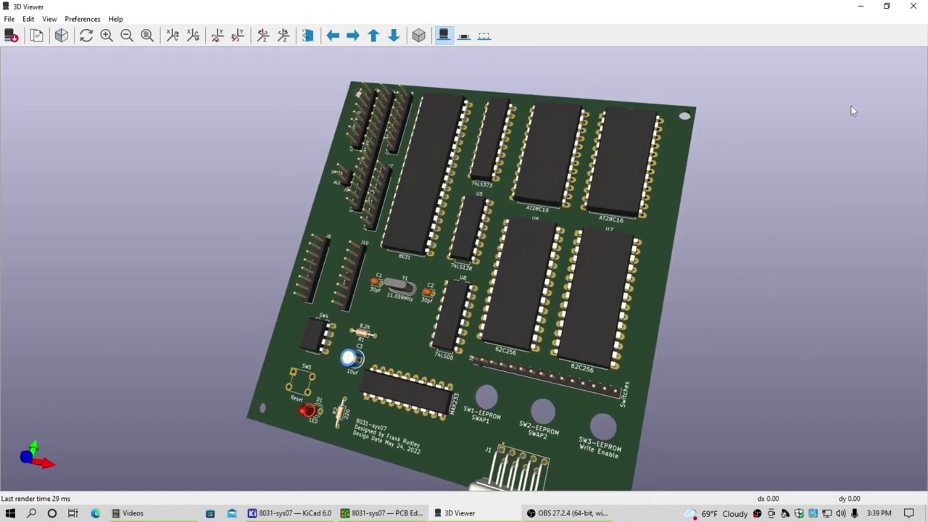
click(919, 6)
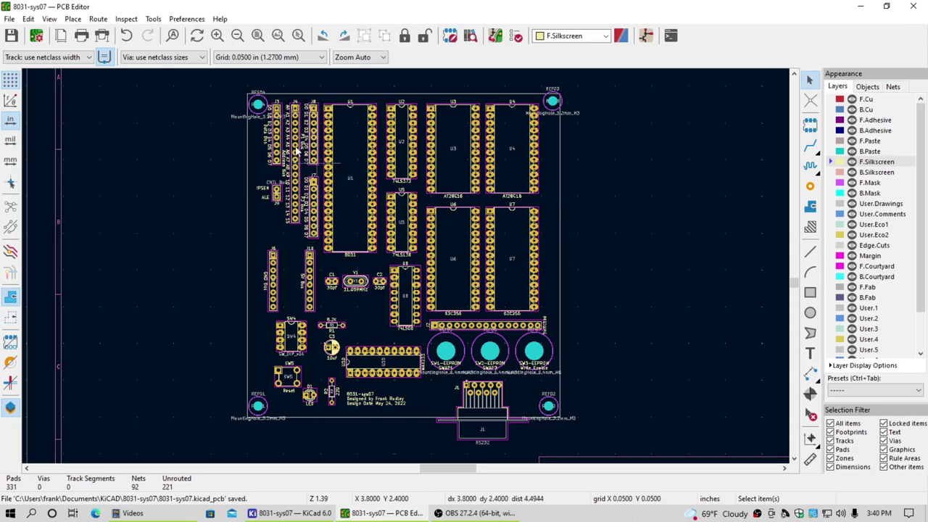
Export the board as the Specctra DSN file 8031-sys07.dsn in the project folder.
click(9, 20)
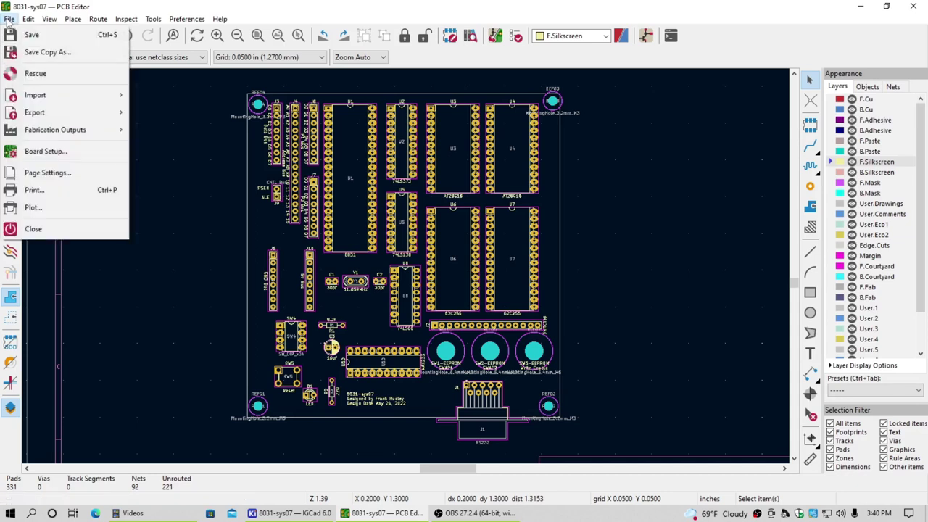
mouse_move(55, 116)
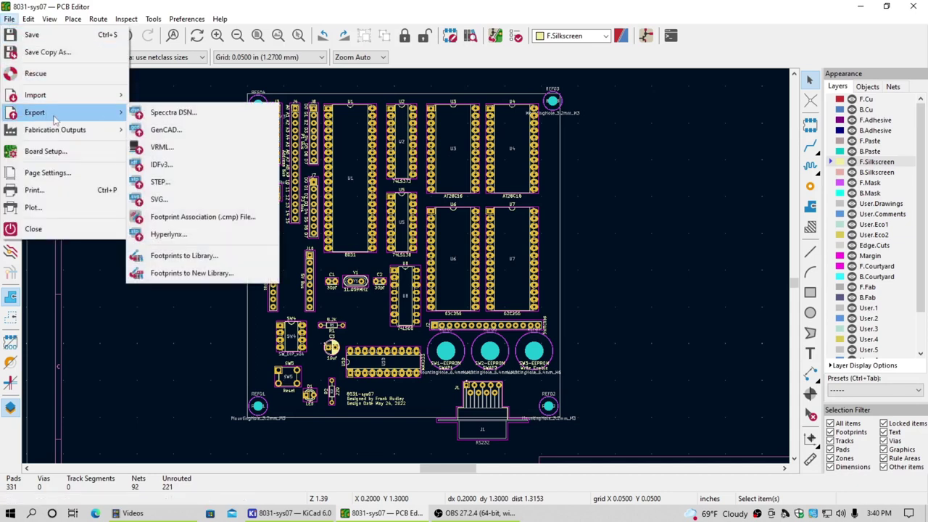
click(174, 112)
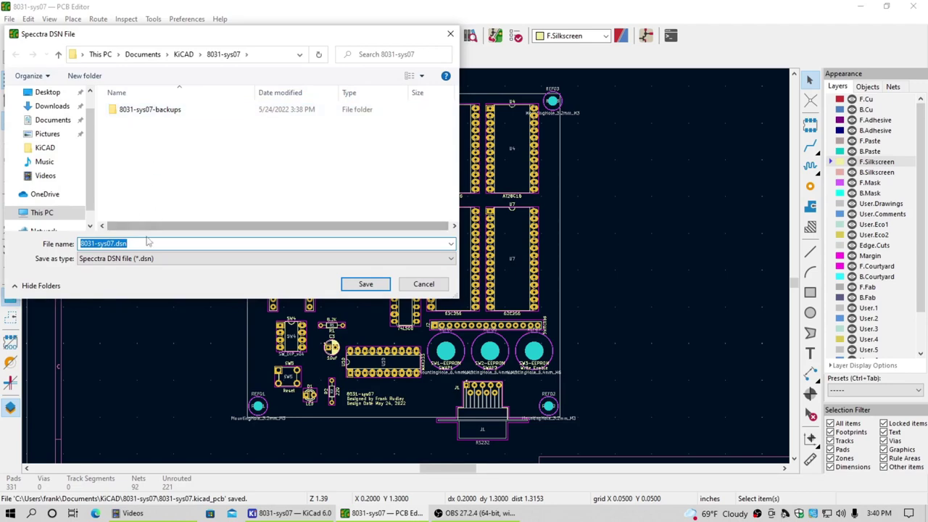
click(365, 284)
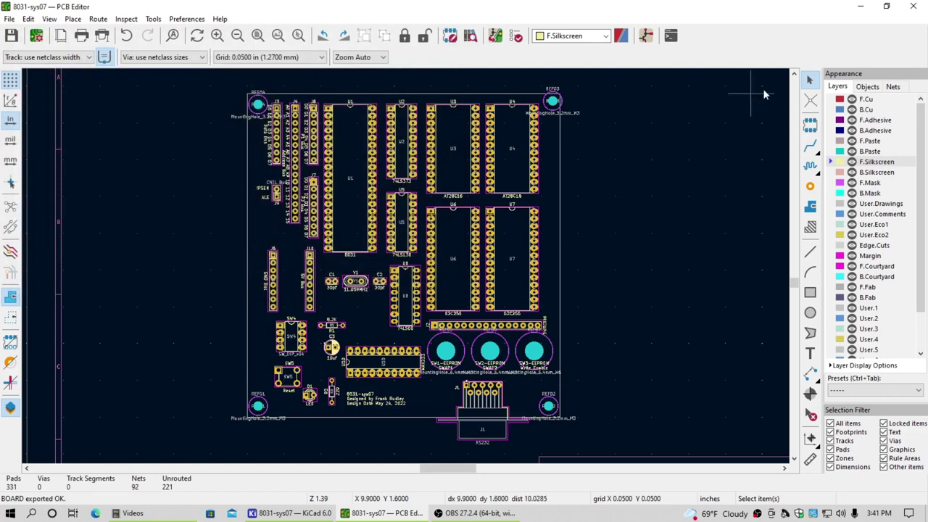
Launch freeRouting from the desktop and open 8031-sys07.dsn from the KiCAD project folder 8031-sys07.
click(861, 9)
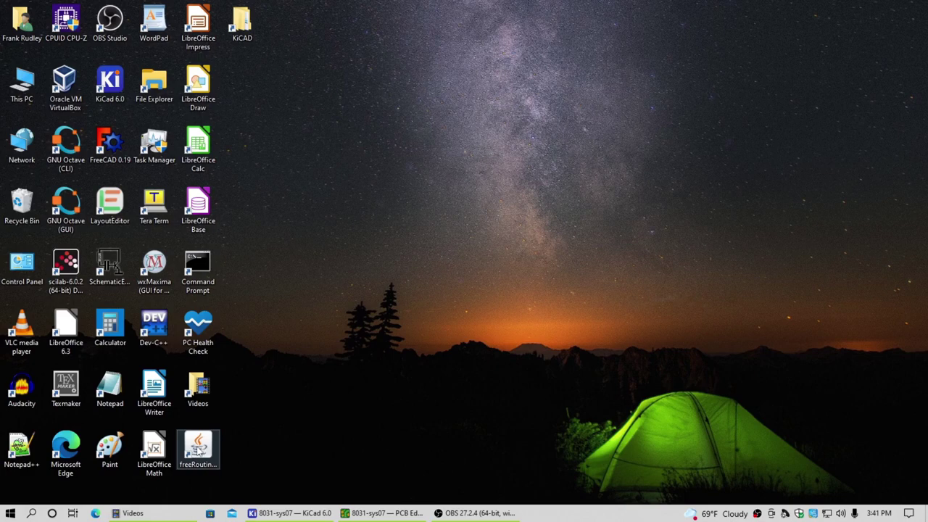
click(202, 451)
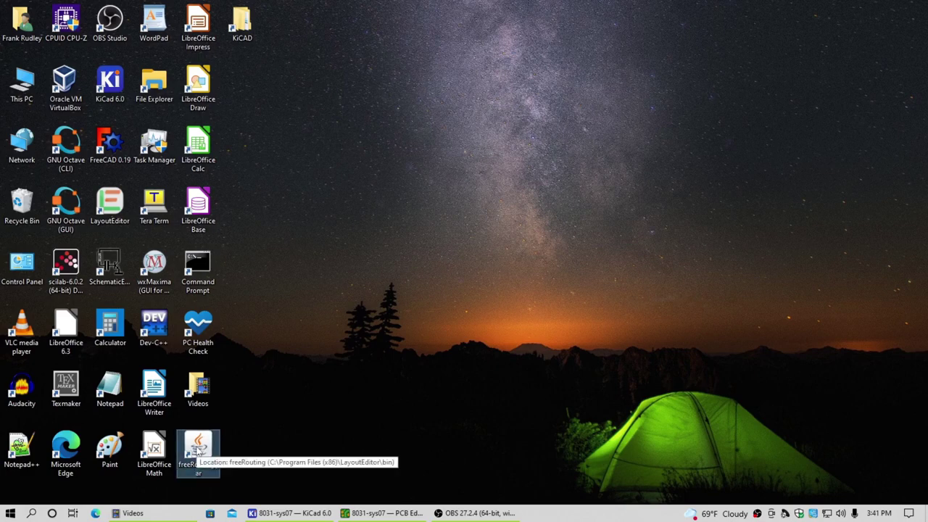
double_click(197, 451)
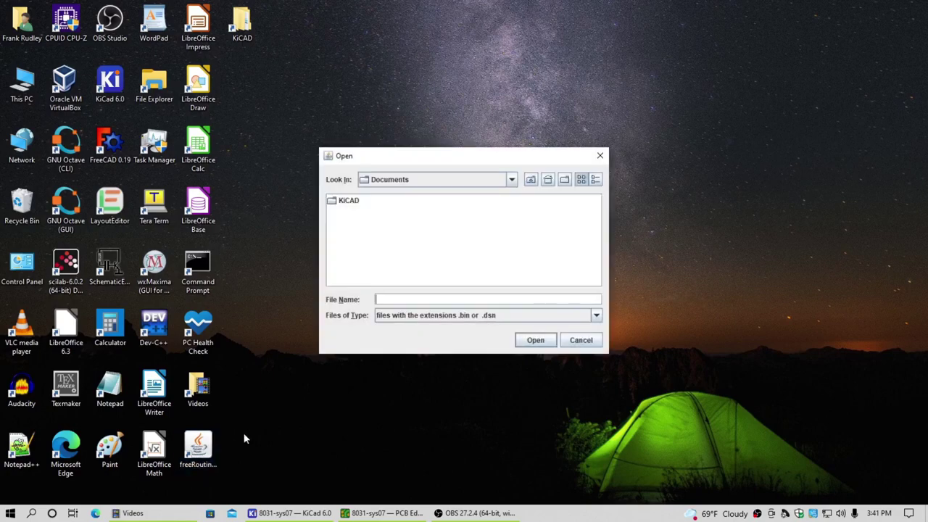
double_click(338, 203)
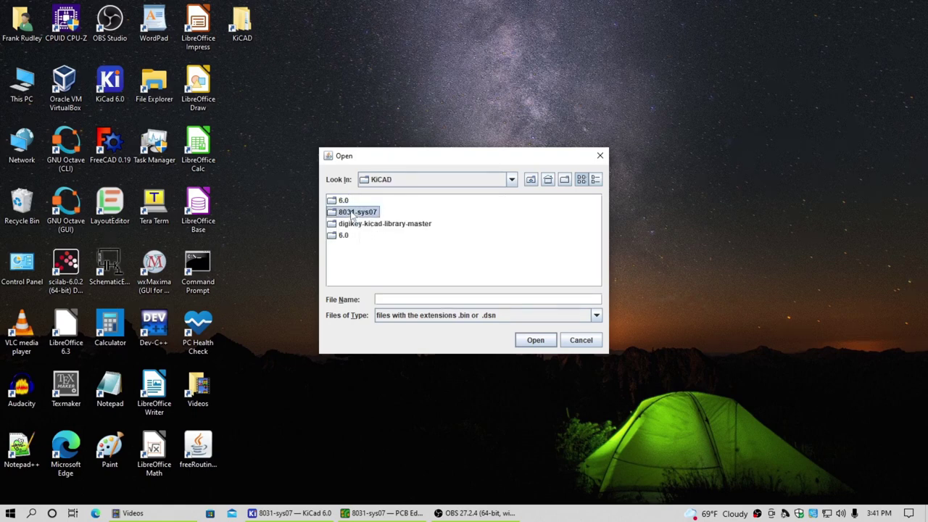
double_click(356, 212)
click(366, 215)
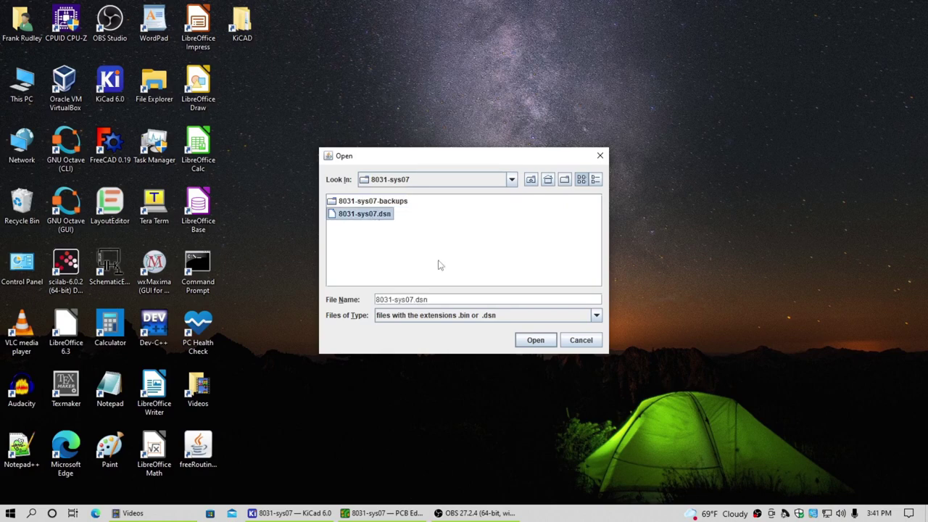
click(529, 343)
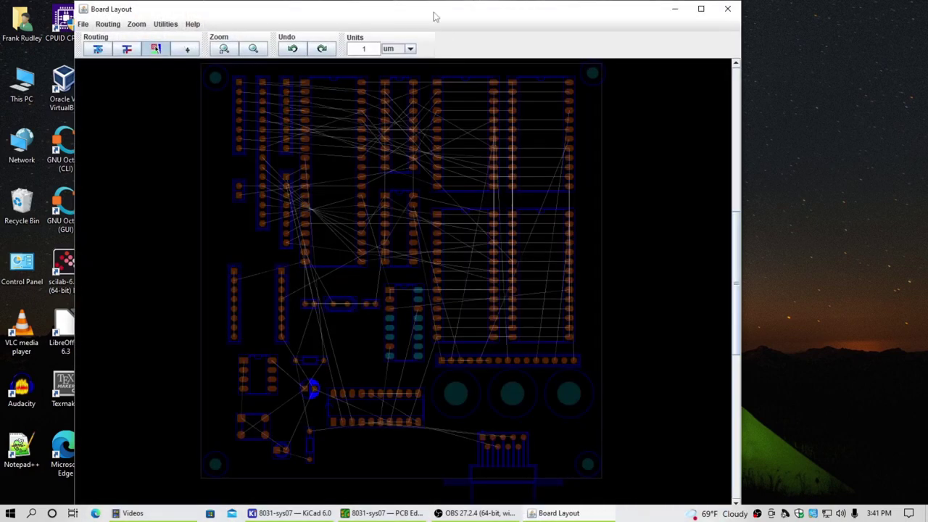
Maximize the board layout window and run the autorouter on all connections until postroute is completed.
double_click(433, 16)
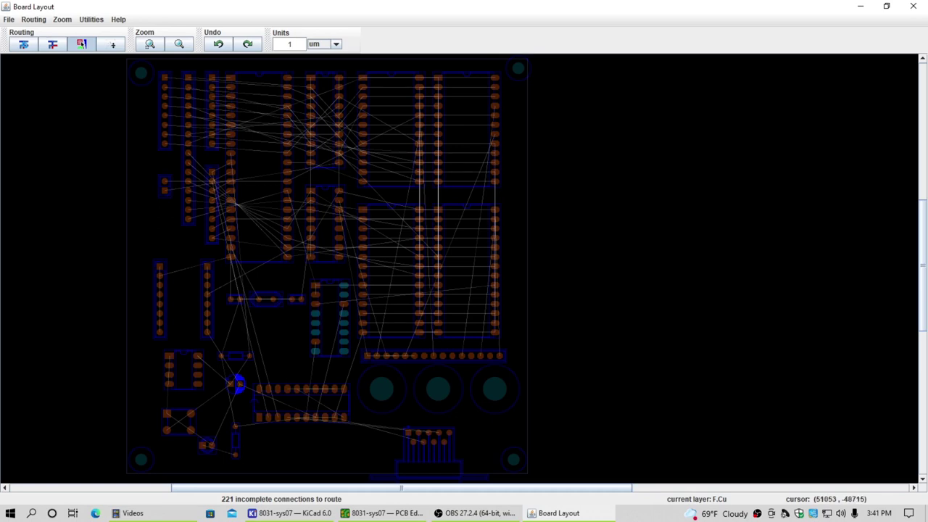
click(23, 45)
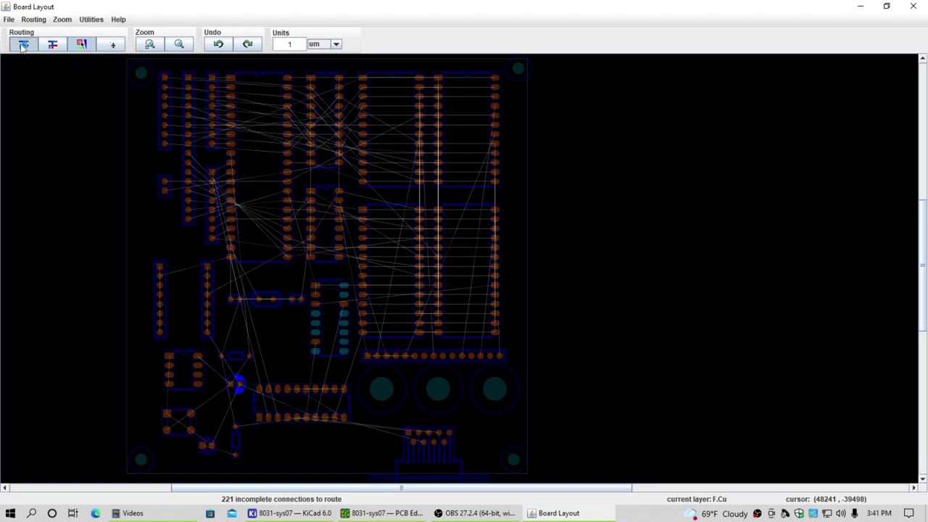
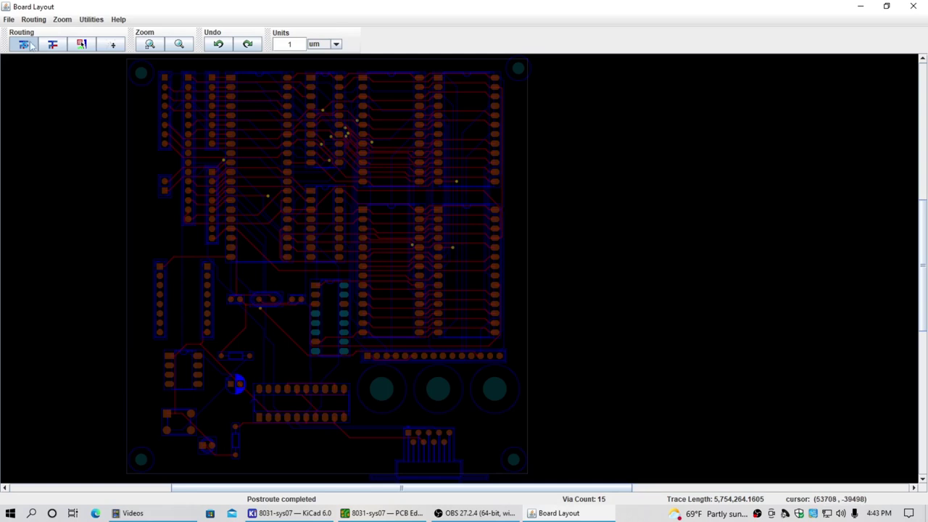
Export the routed board as a Specctra session file and also save the routing rules for reuse.
click(7, 19)
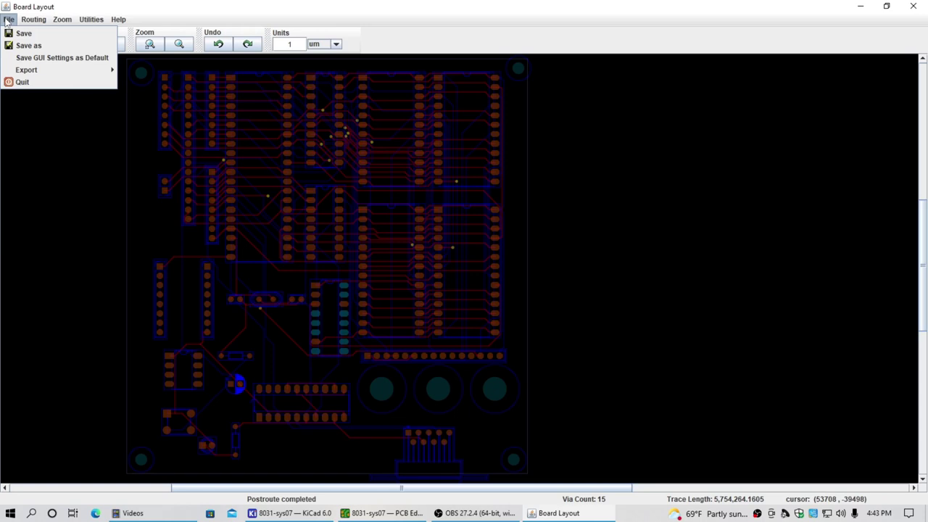
mouse_move(54, 73)
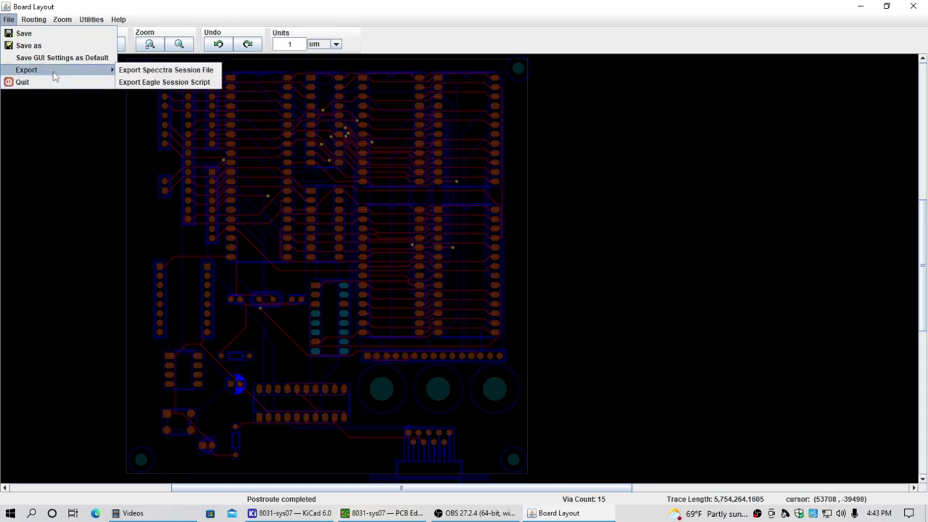
click(147, 73)
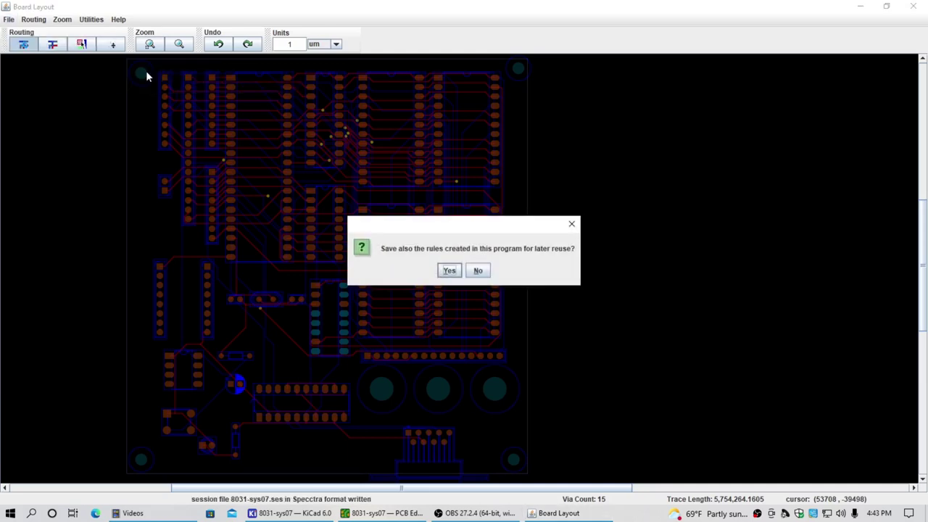
click(449, 272)
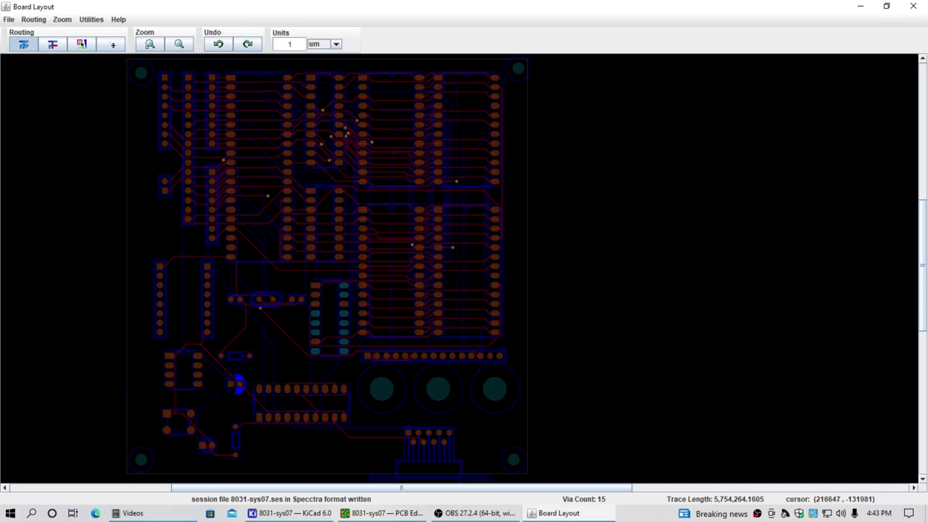
Minimize the board layout and check the 8031-sys07 project folder for the exported session and rules files.
click(861, 5)
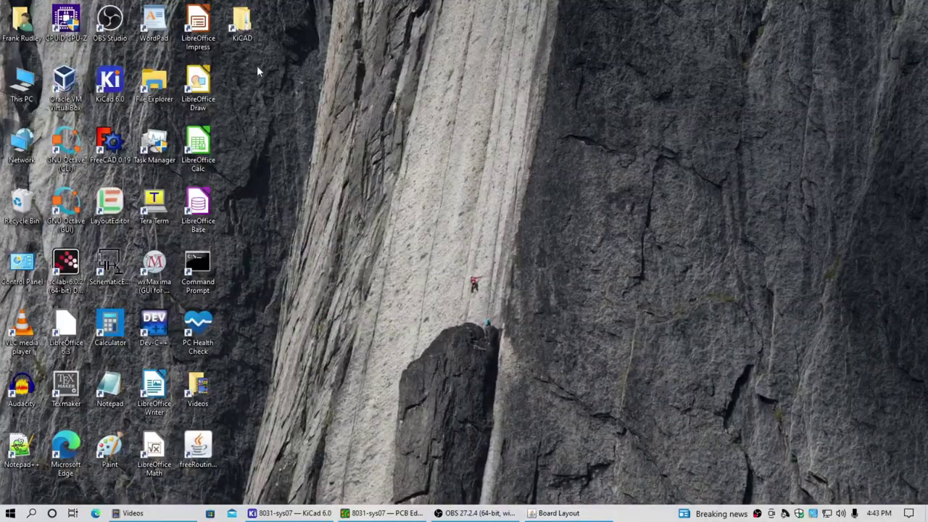
double_click(241, 32)
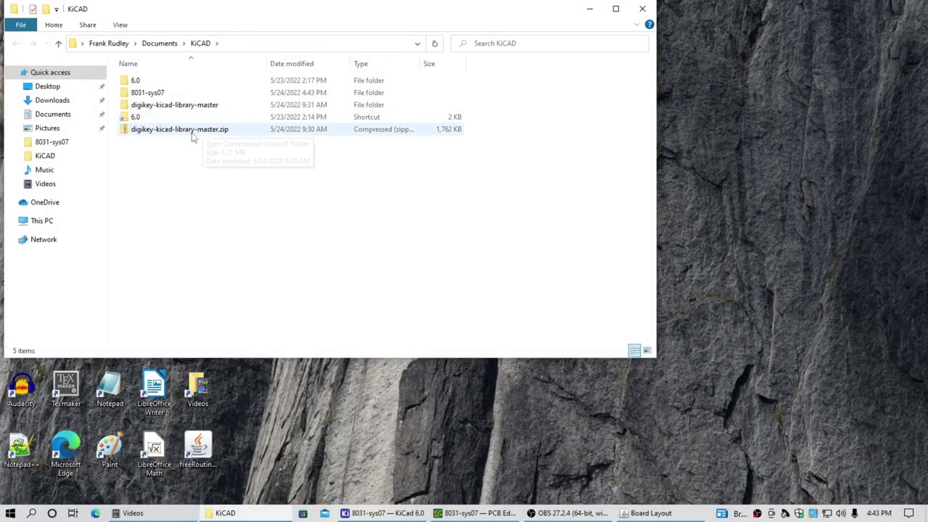
double_click(192, 93)
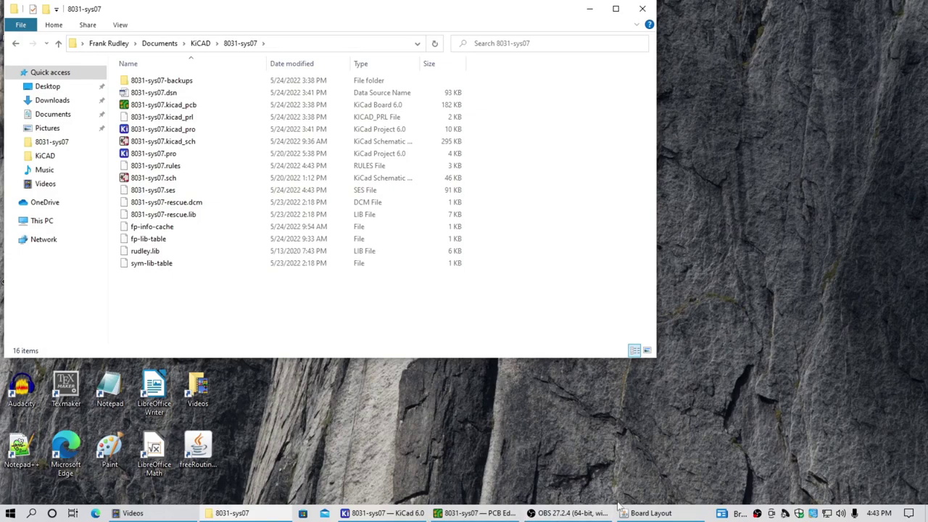
Return to the freeRouting board layout window and quit the program.
click(647, 513)
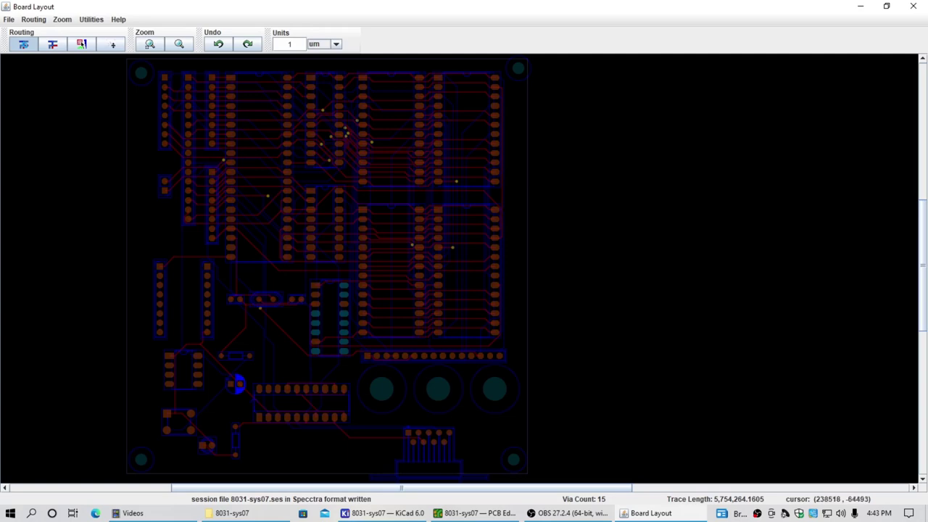
click(9, 20)
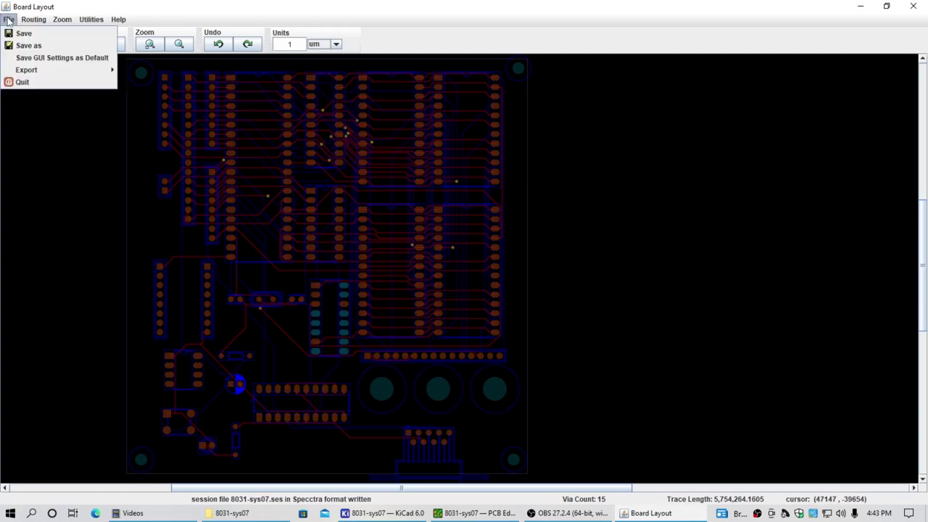
click(29, 82)
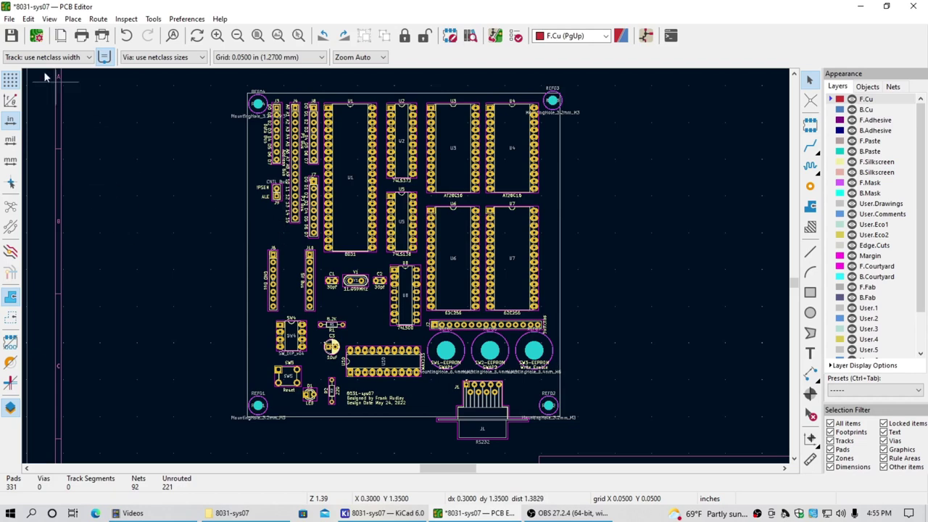
Import the Specctra session file 8031-sys07.ses into the board in the PCB Editor.
click(8, 19)
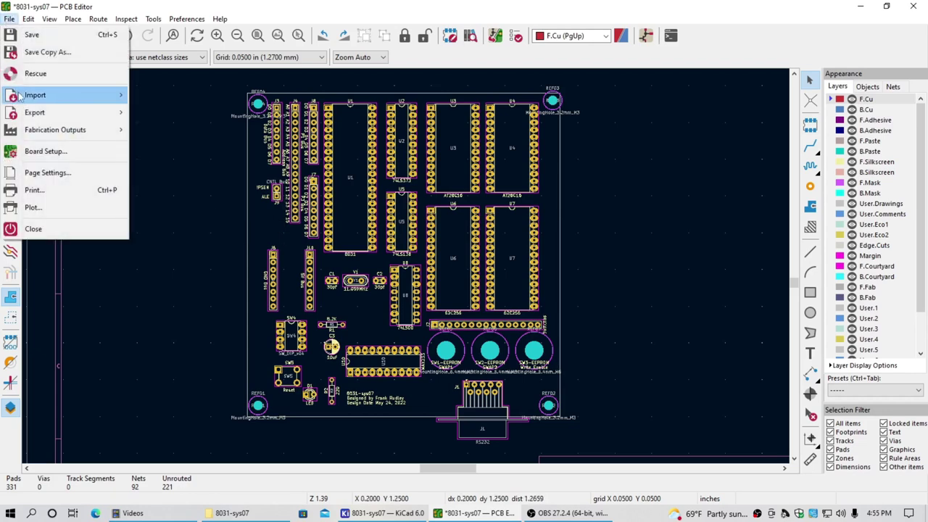
mouse_move(21, 97)
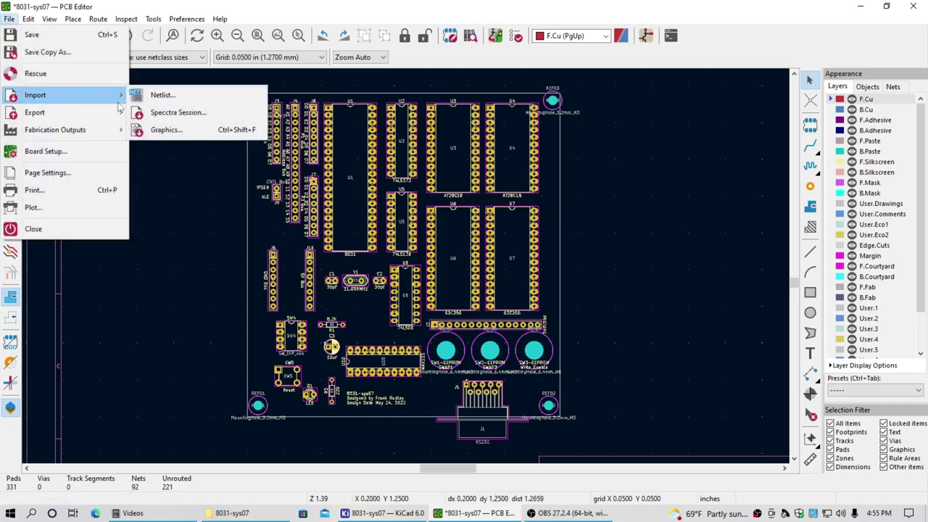
click(168, 114)
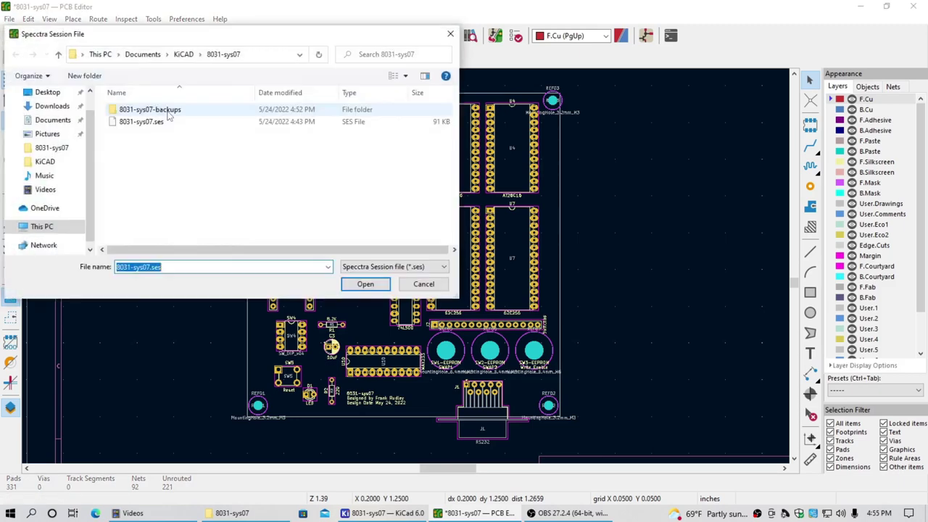
click(150, 123)
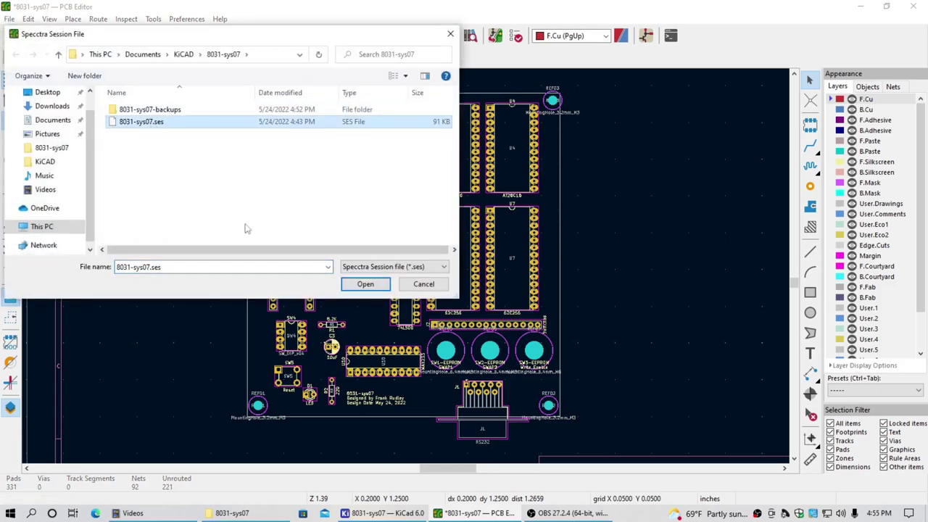
click(365, 285)
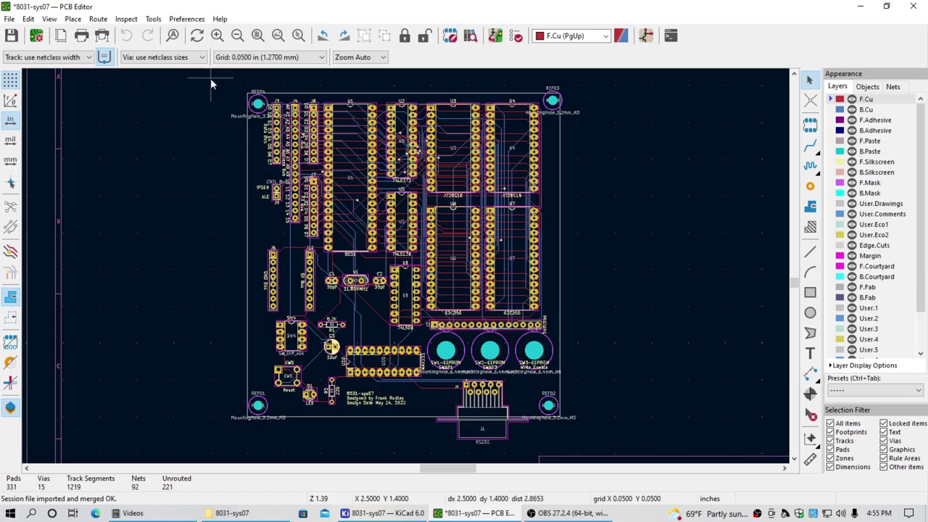
Select the whole board, filter the selection to tracks and vias only, and delete them.
drag(210, 77, 614, 445)
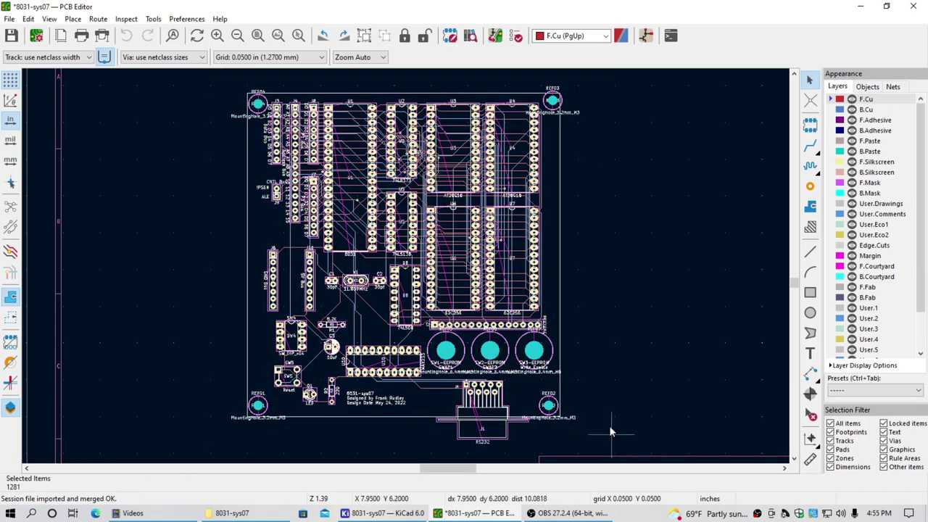
right_click(554, 286)
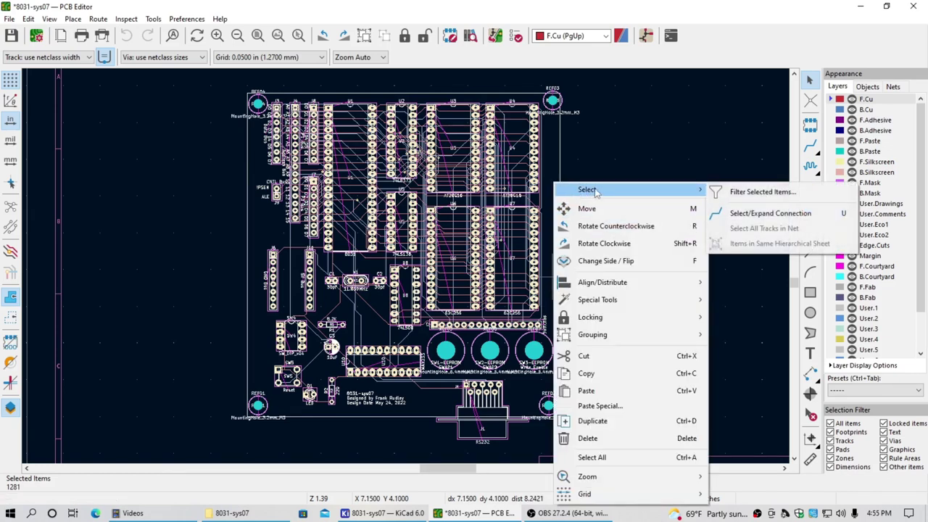
mouse_move(696, 190)
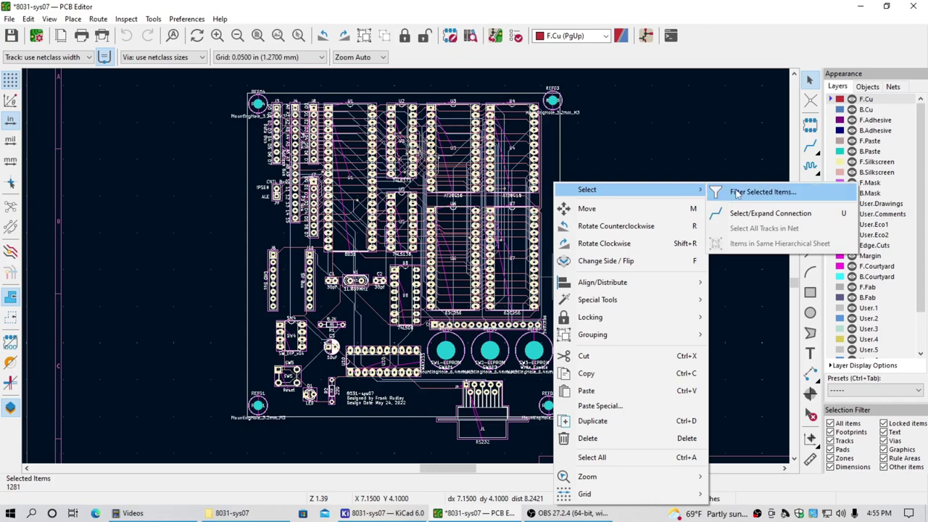
click(761, 191)
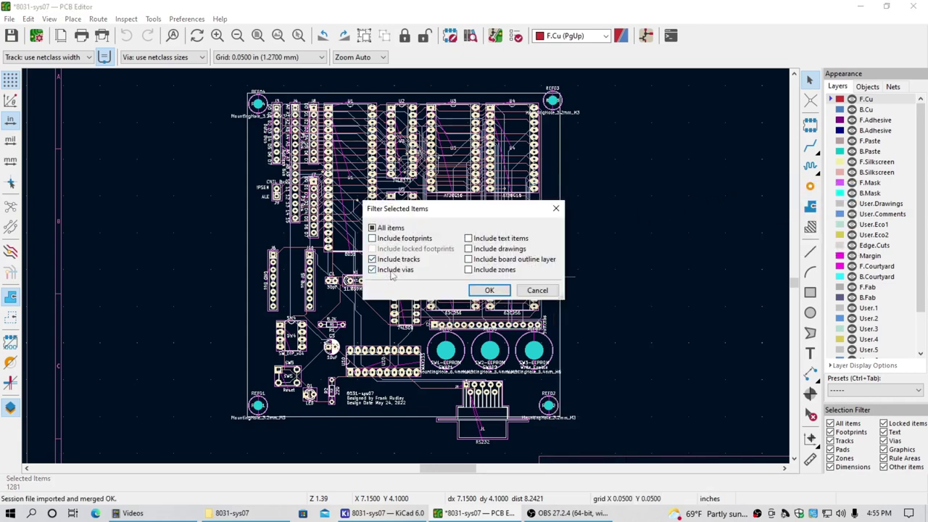
click(488, 290)
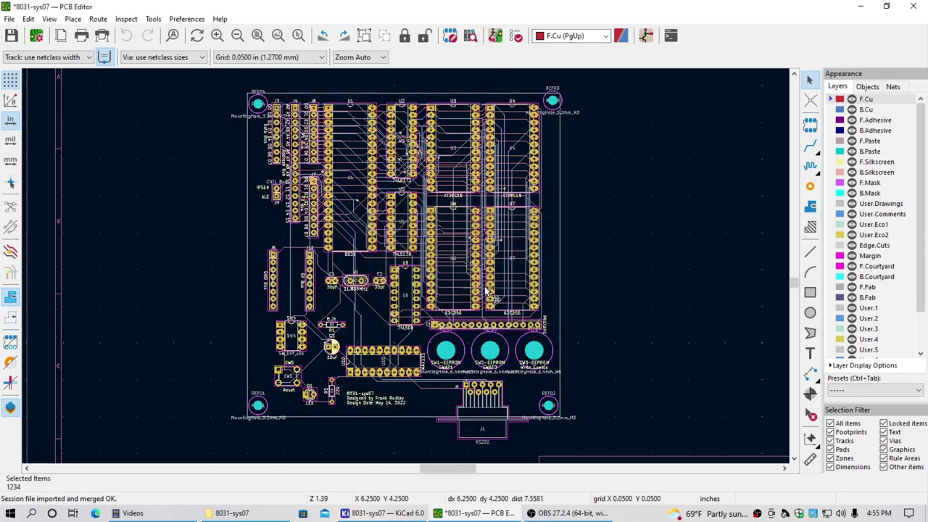
key(Delete)
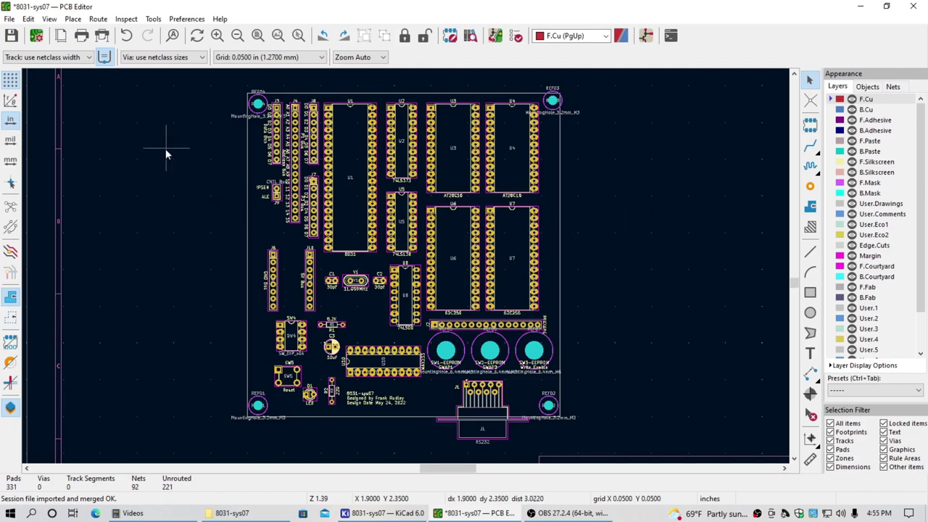
Import the session file 8031-sys07.ses onto the unrouted board and save the board.
click(11, 19)
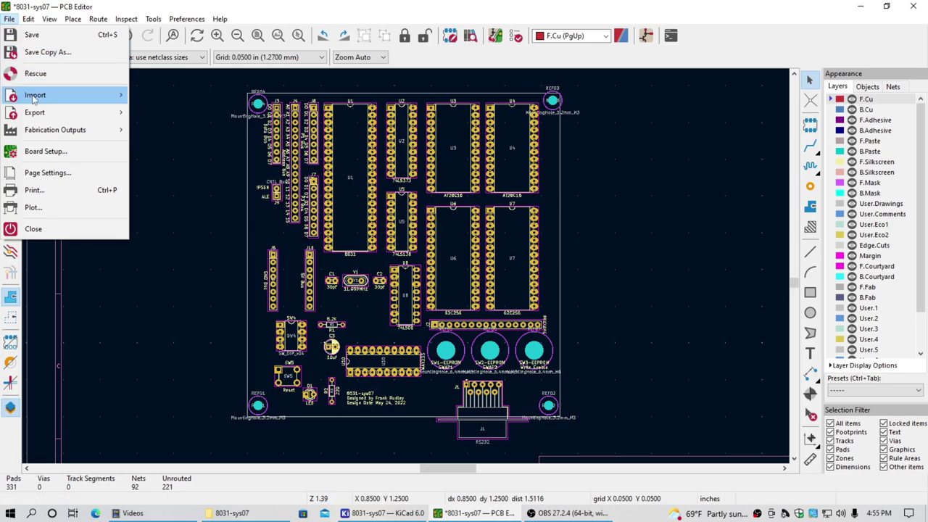
mouse_move(34, 97)
click(163, 114)
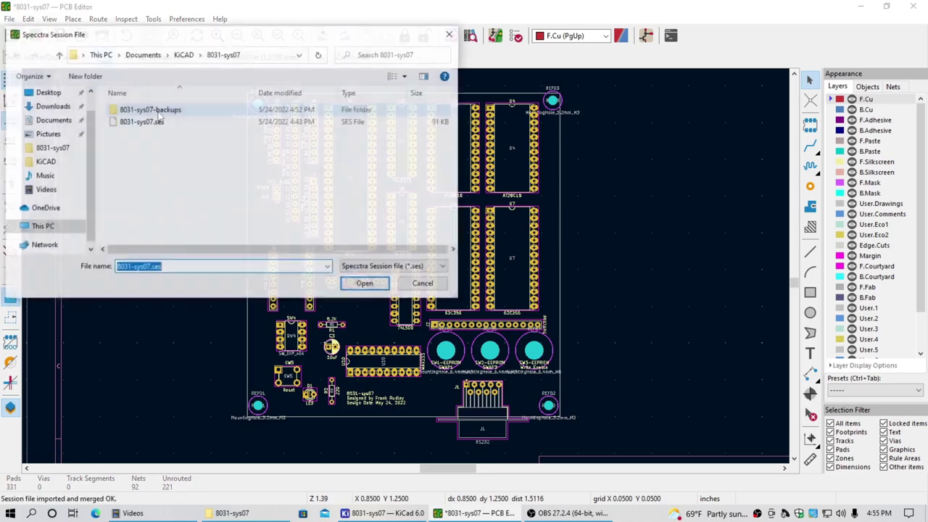
click(365, 284)
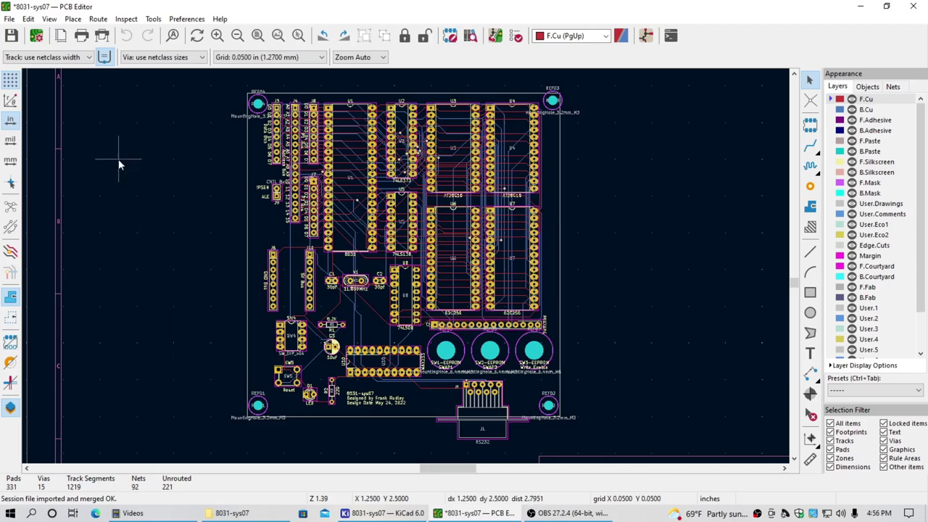
click(12, 38)
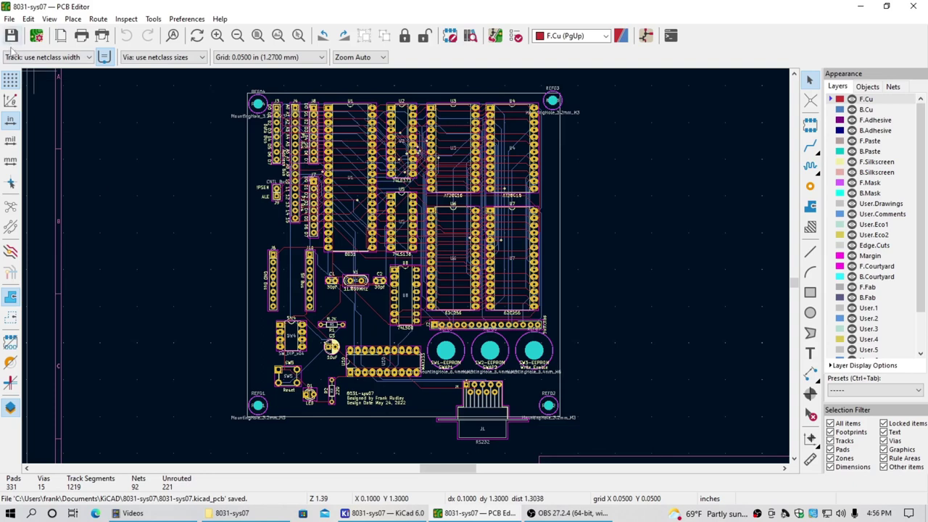
Close the PCB Editor, then reopen 8031-sys07.kicad_pcb from the project files and show it in the 3D viewer.
click(915, 8)
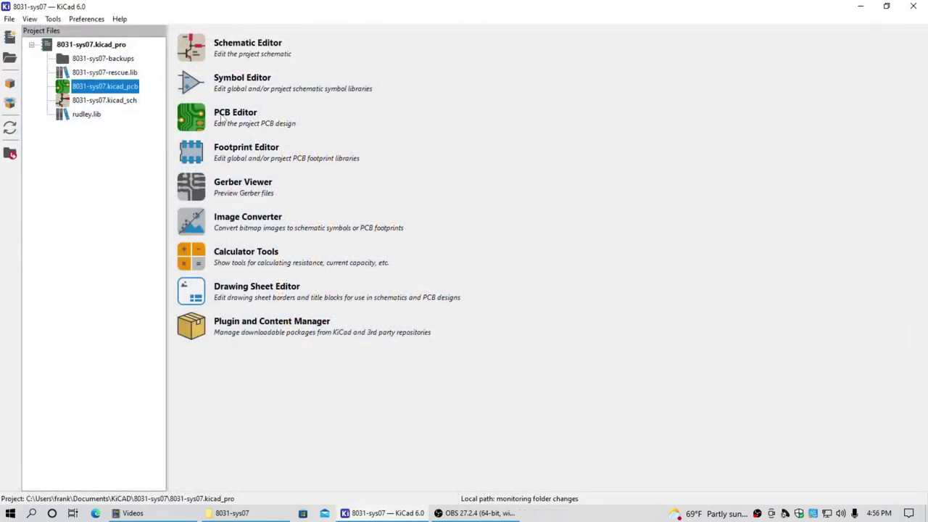
double_click(120, 87)
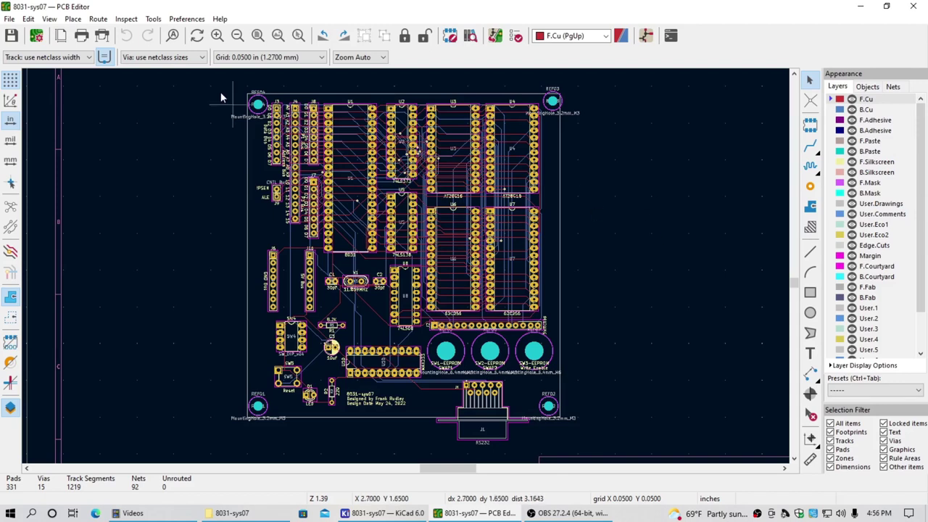
click(50, 20)
click(80, 63)
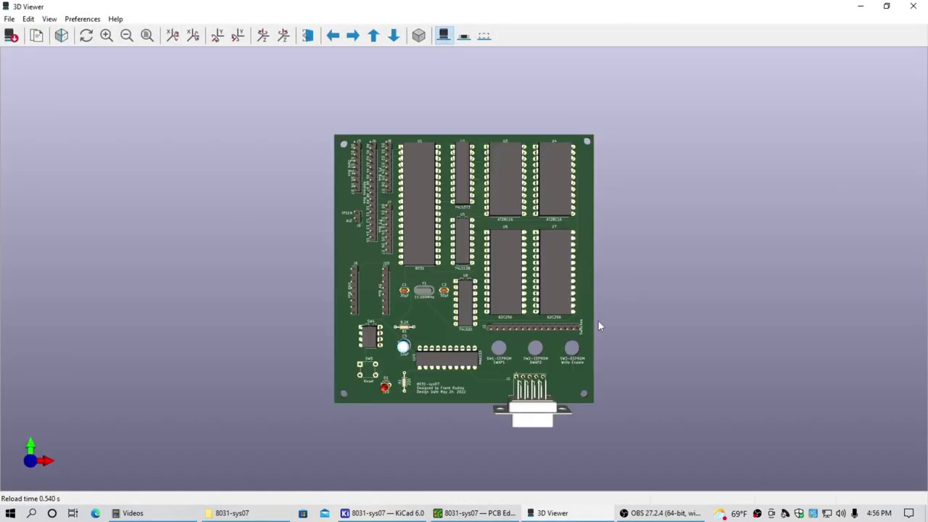
Examine the routed board's traces and components from several angles in 3D, and return to the full board layout.
scroll(597, 323, up, 3)
scroll(522, 301, up, 1)
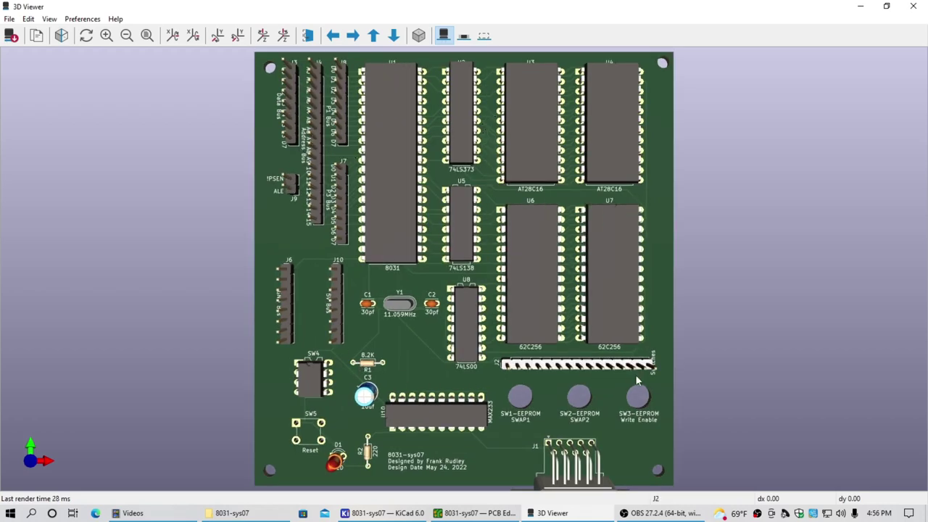
drag(642, 431, 389, 62)
drag(470, 373, 508, 300)
drag(602, 301, 569, 356)
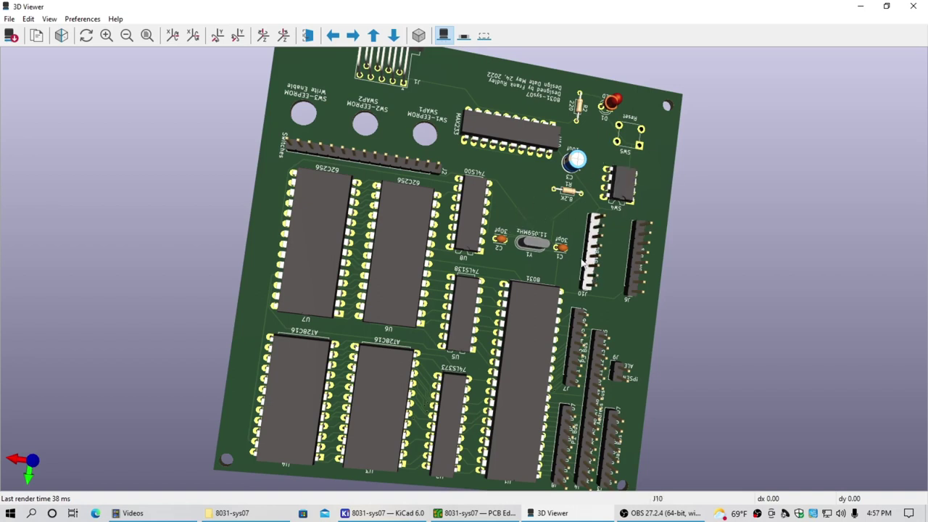
drag(533, 113, 509, 250)
drag(544, 212, 453, 260)
drag(554, 337, 622, 289)
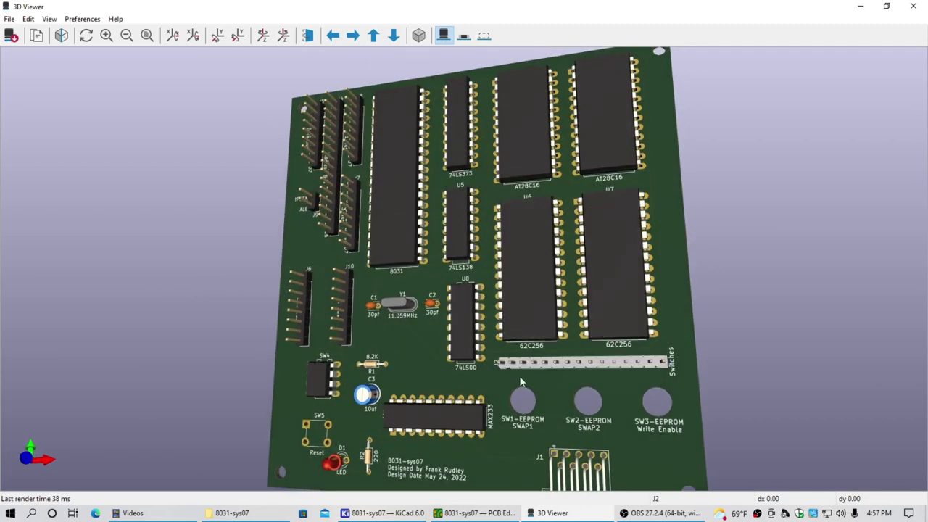
drag(605, 398, 365, 152)
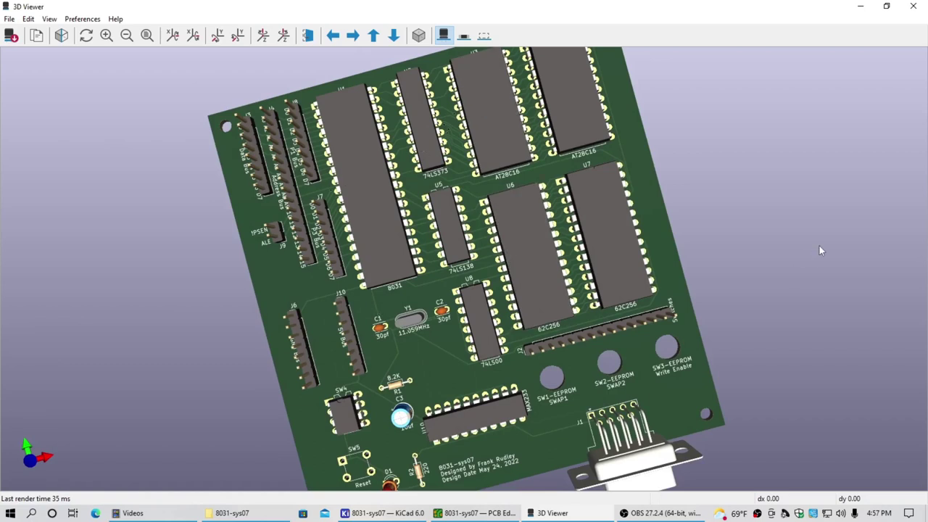
drag(533, 253, 667, 260)
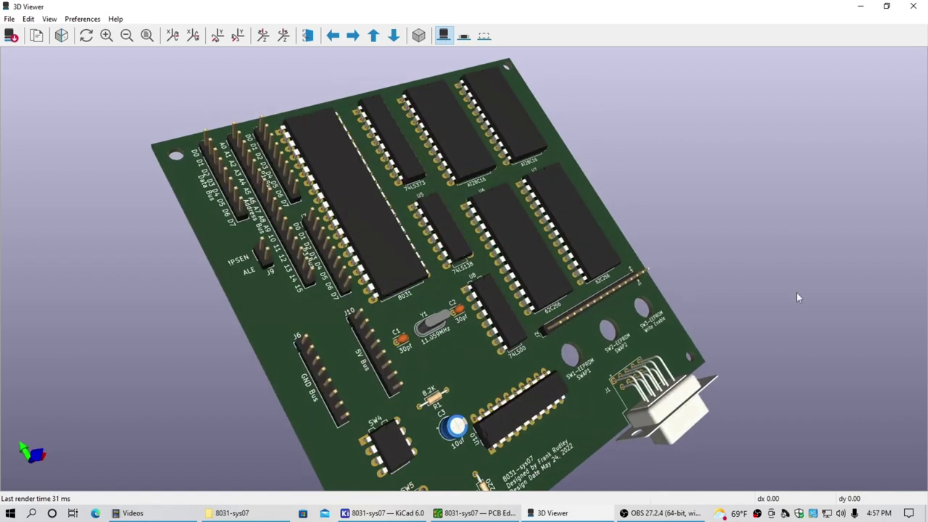
click(913, 7)
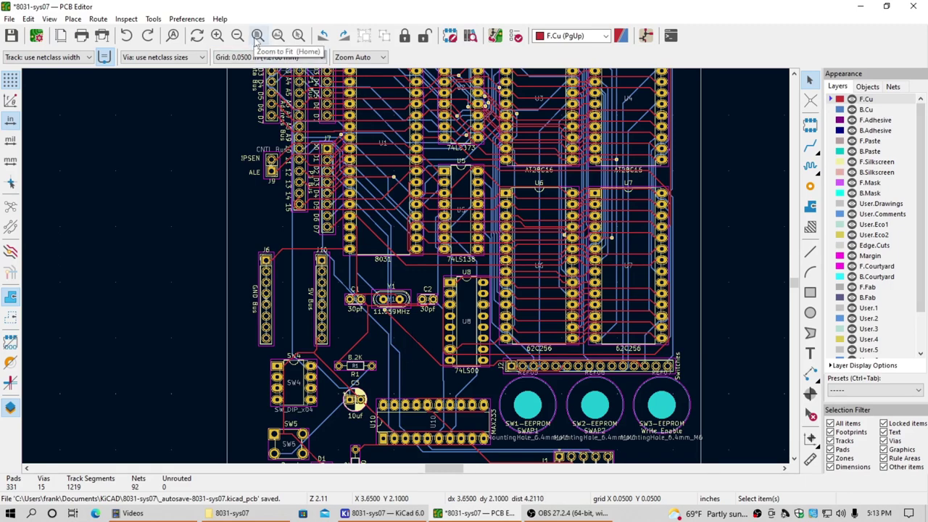
click(256, 36)
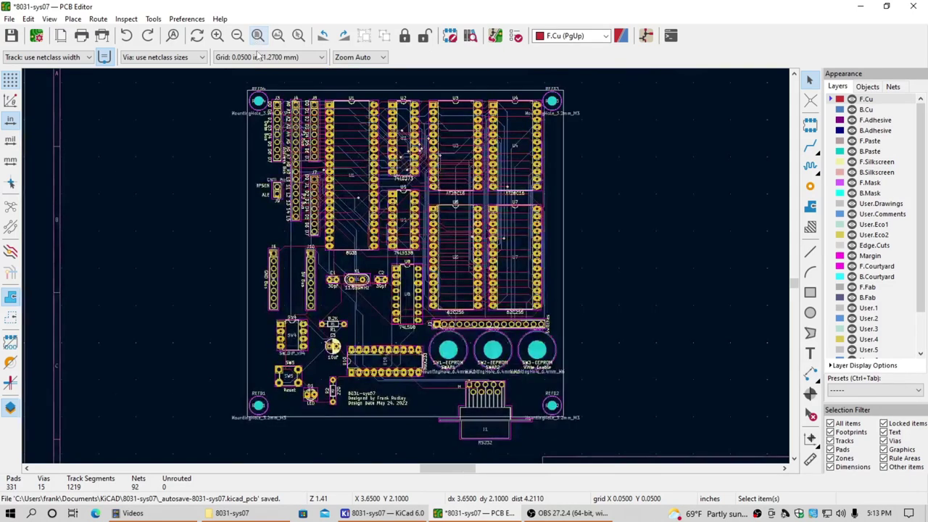
Start a filled copper zone at the board outline's upper-left corner, on both F.Cu and B.Cu, assigned to the GND net.
click(811, 207)
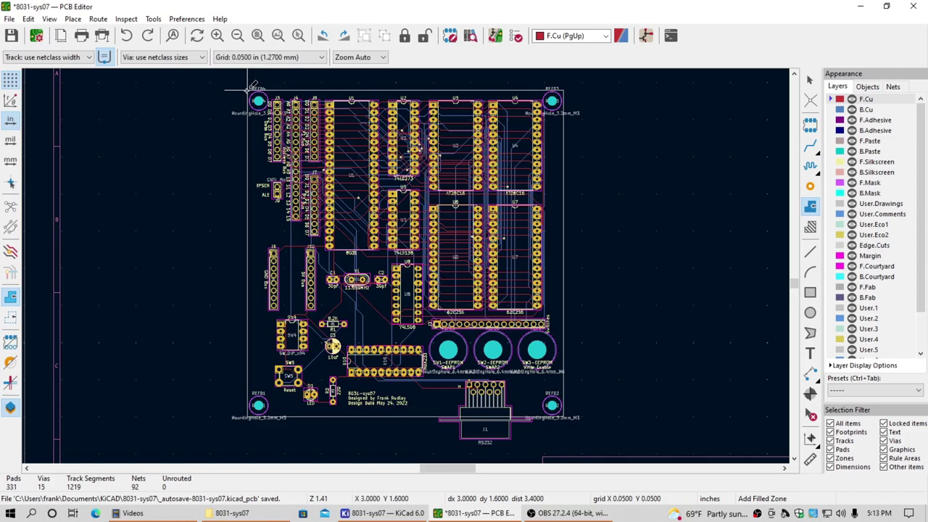
click(248, 88)
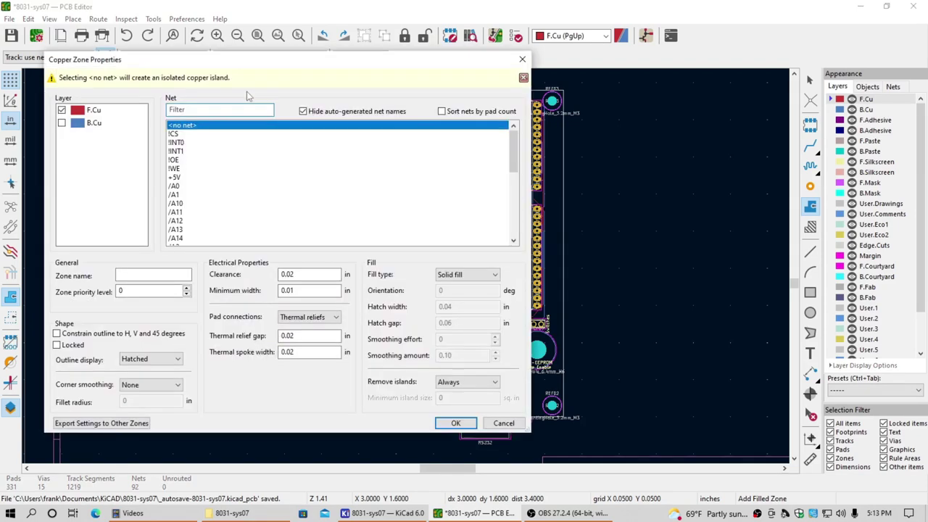
click(62, 123)
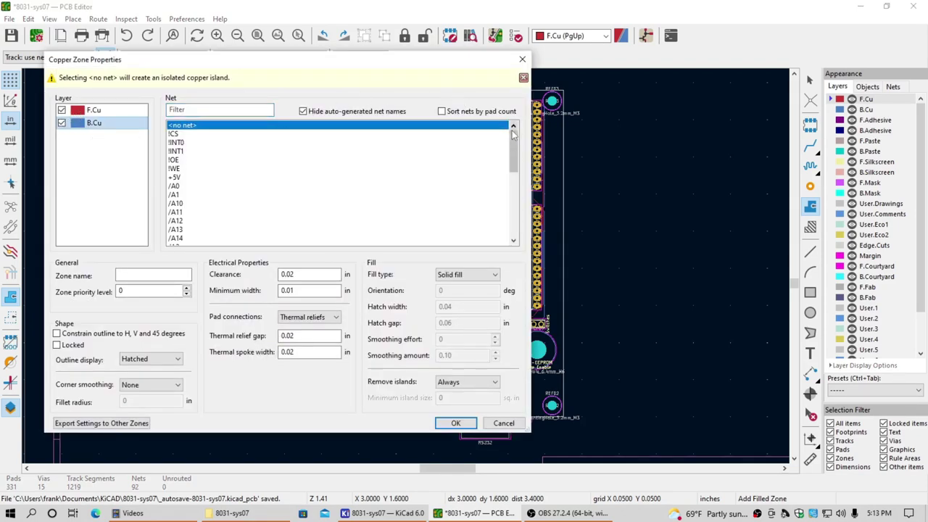
drag(513, 143, 509, 245)
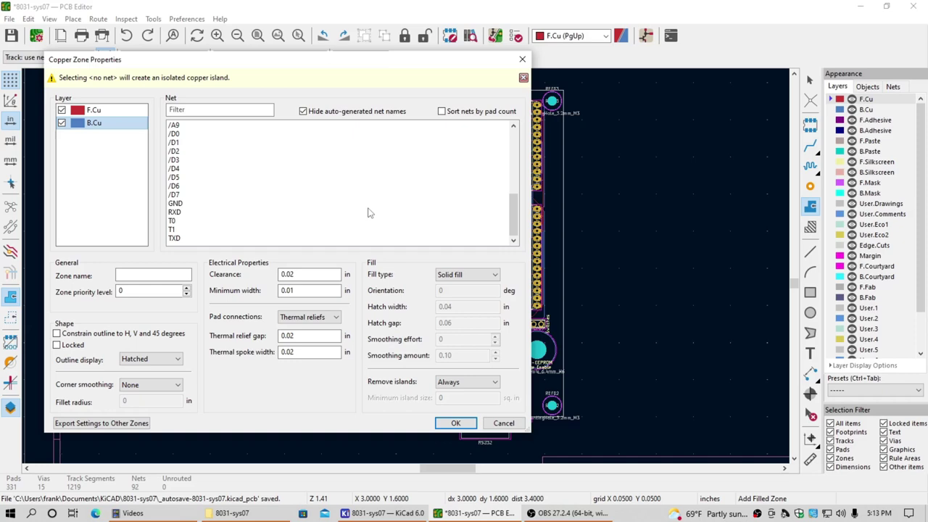
click(176, 203)
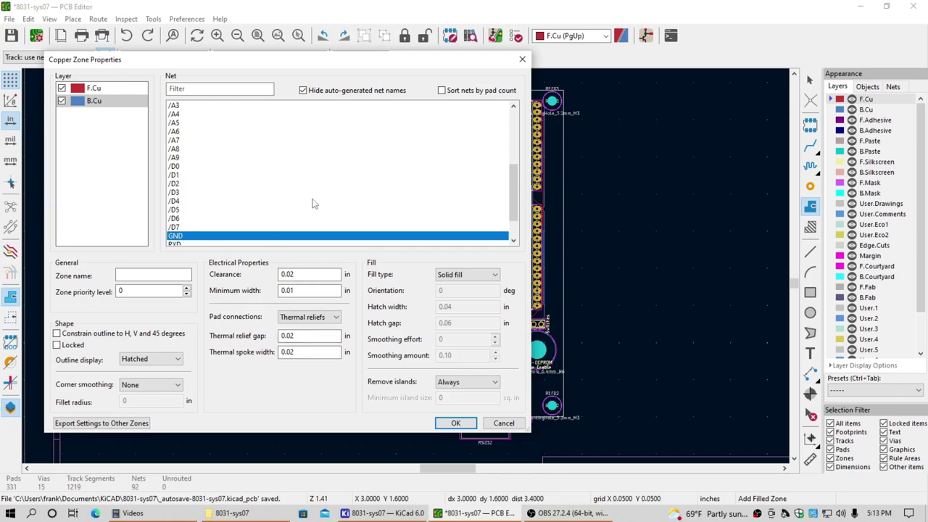
click(456, 423)
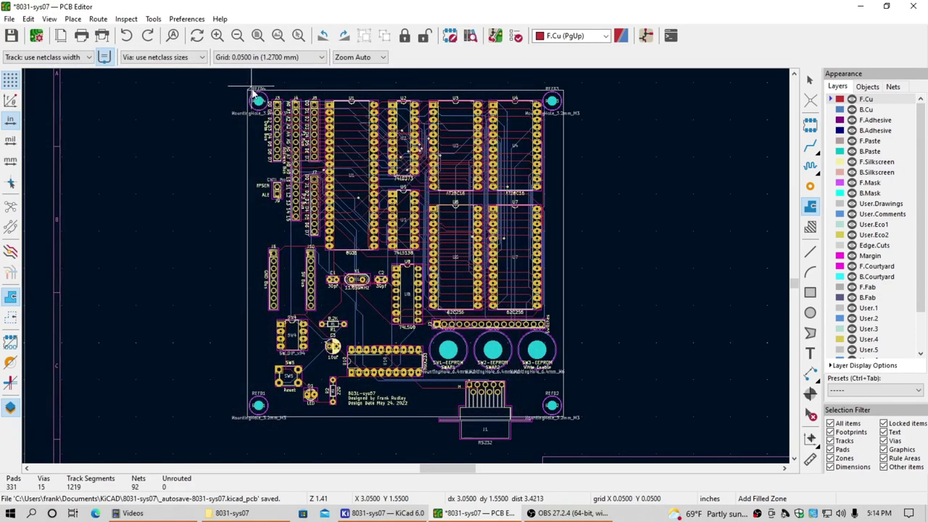
Trace the zone outline around the remaining corners of the board edge and close it at the starting corner.
click(565, 91)
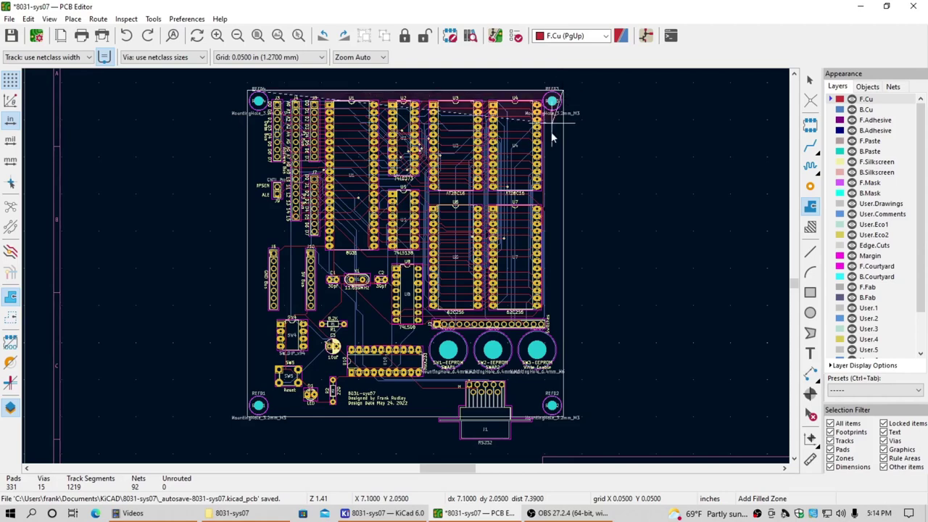
click(564, 419)
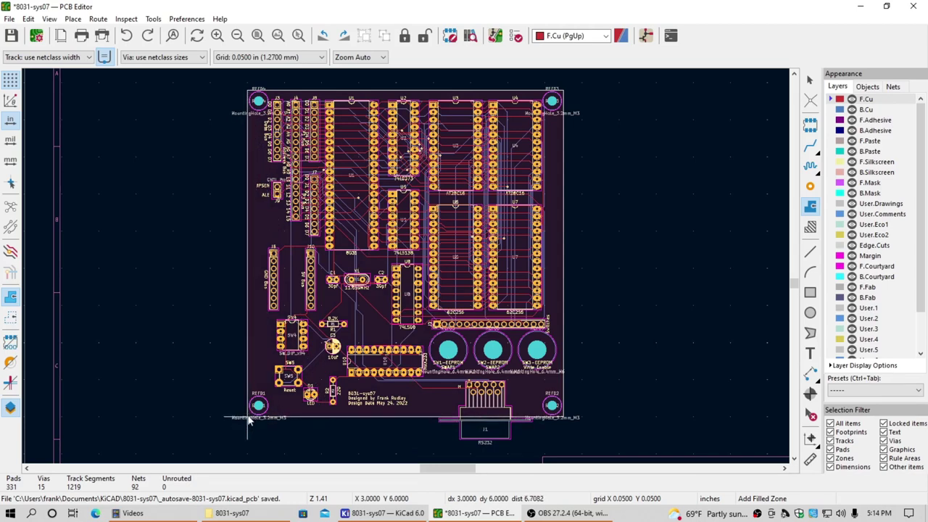
click(247, 419)
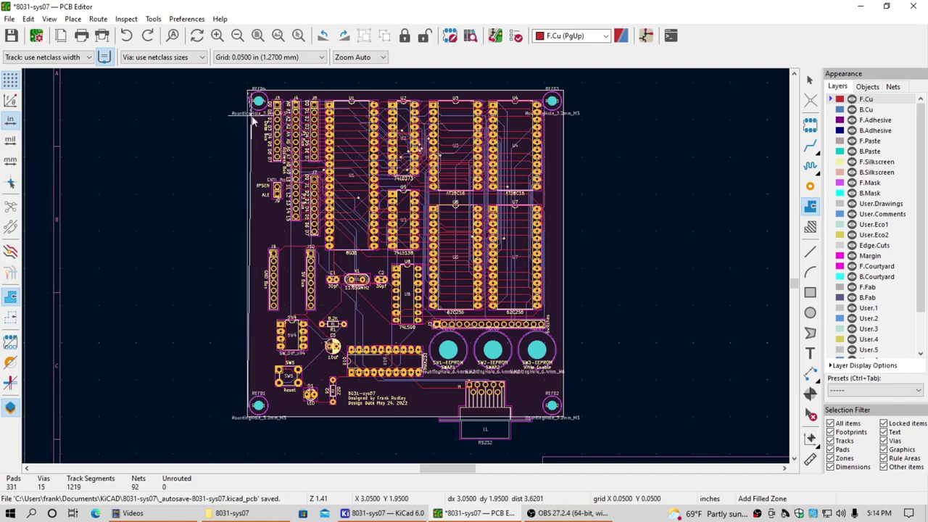
click(247, 90)
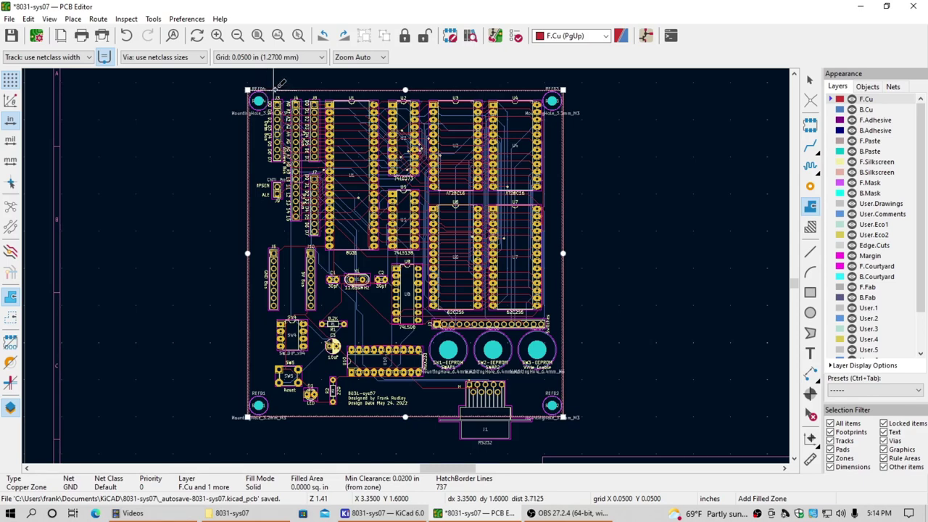
Fill all zones with copper, leave the zone tool and save the board.
right_click(276, 88)
mouse_move(311, 156)
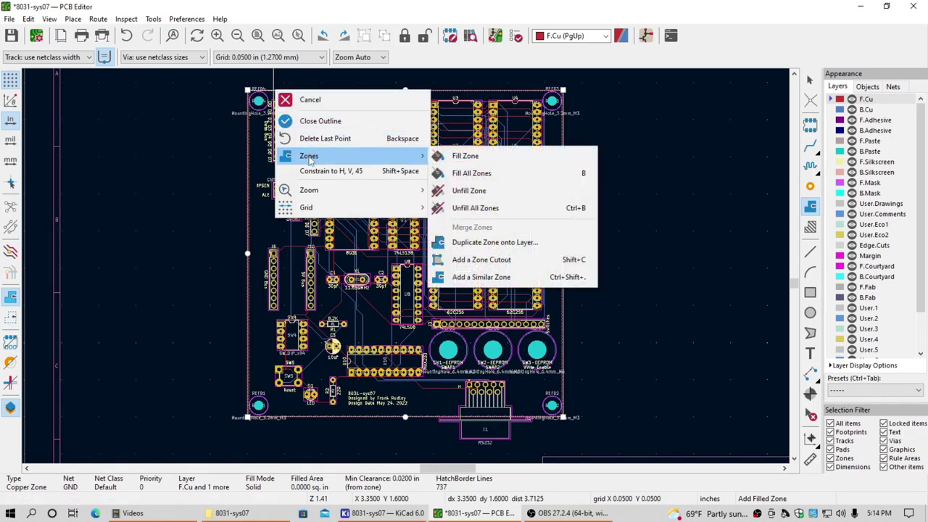
click(480, 174)
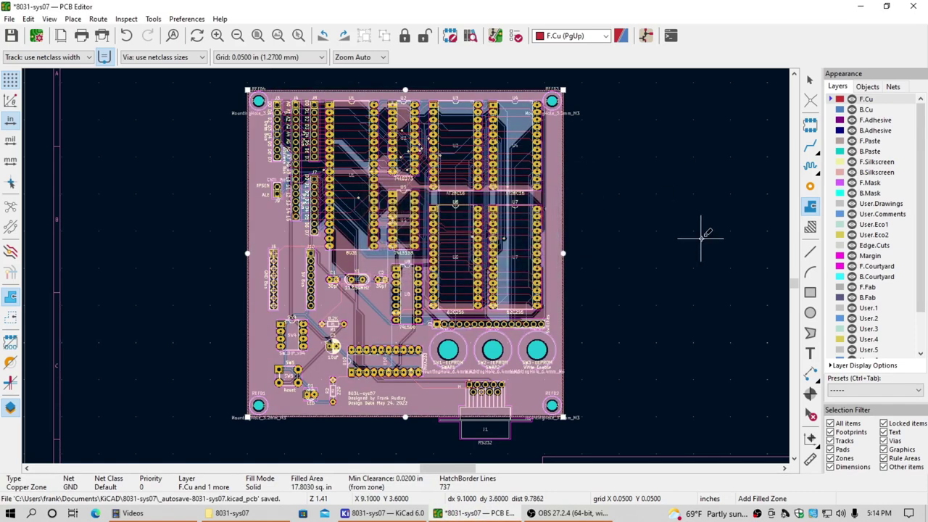
click(811, 79)
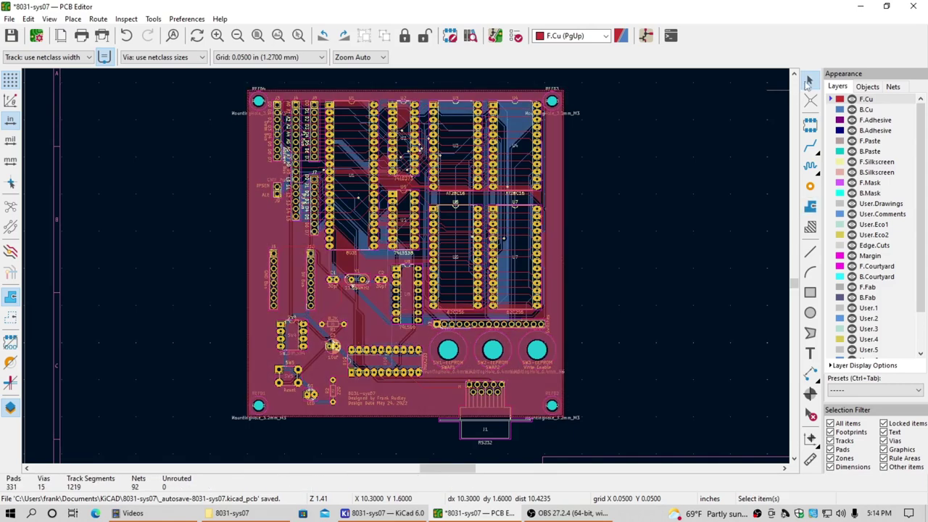
click(11, 36)
Examine the ground-filled board in the 3D viewer from the front and back, and return to the layout.
click(49, 19)
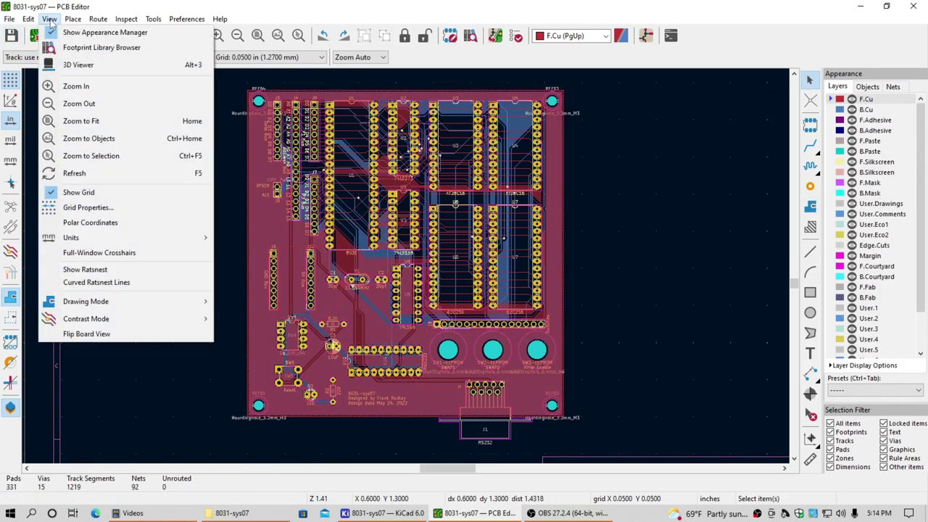
click(77, 66)
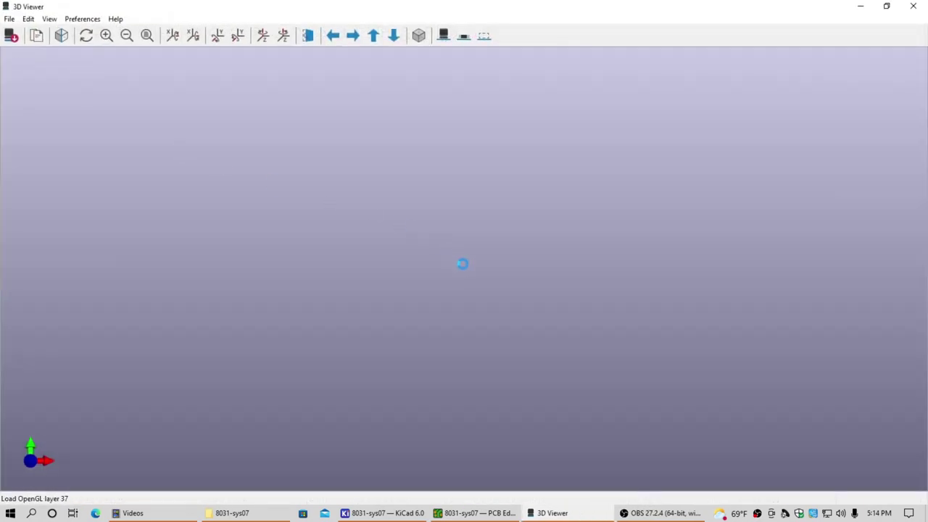
scroll(550, 335, up, 3)
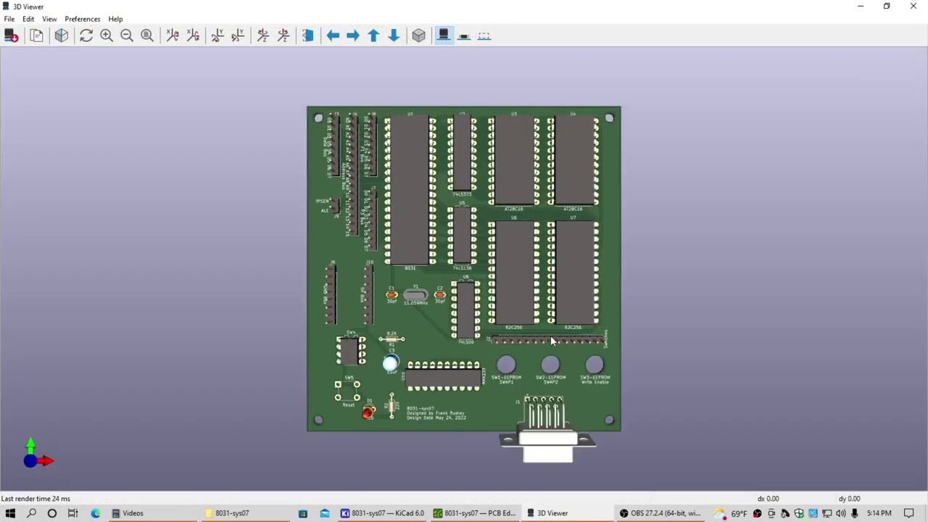
scroll(549, 332, up, 2)
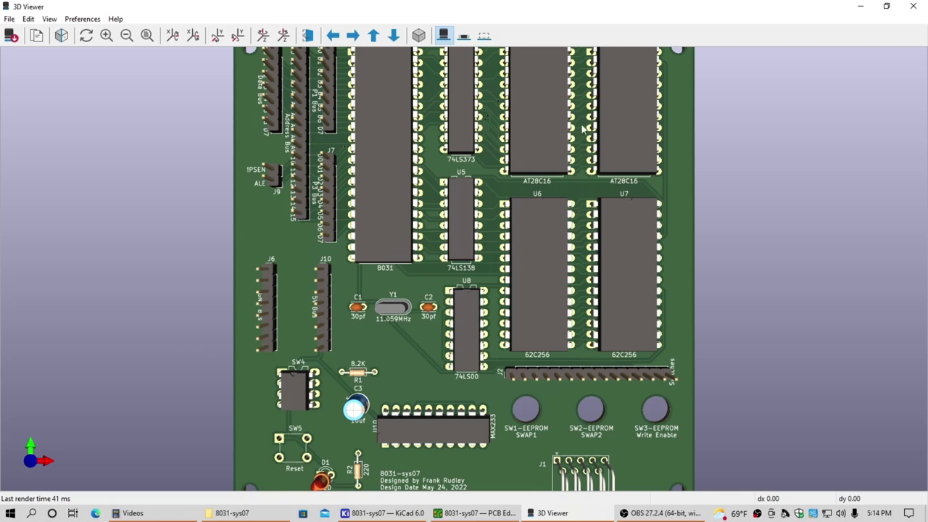
drag(319, 245, 228, 260)
drag(326, 255, 549, 298)
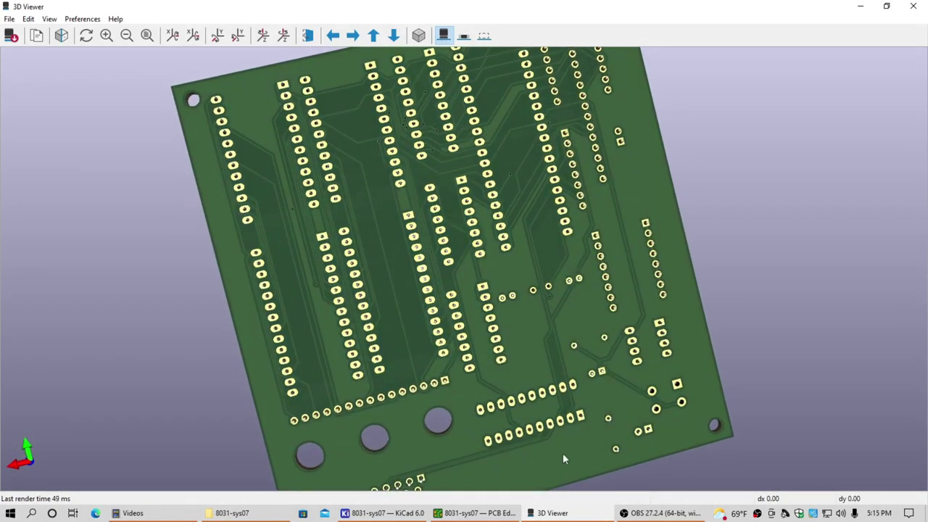
drag(325, 334, 304, 303)
drag(381, 278, 501, 105)
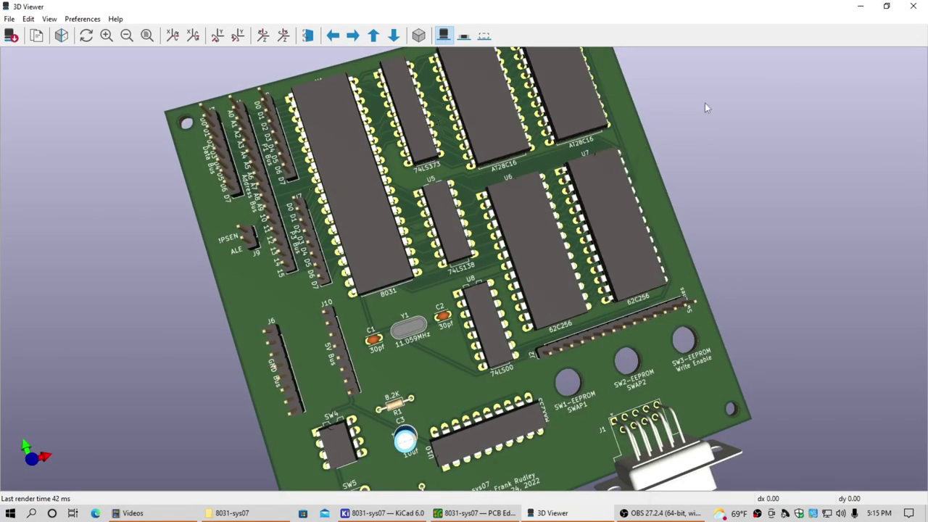
click(913, 8)
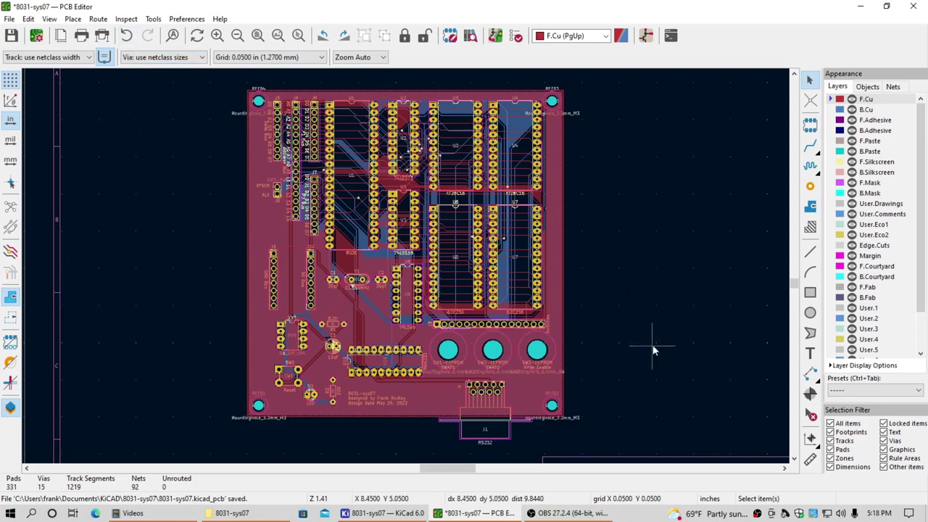
Unfill all zones from the GND zone's right edge, leaving only its outline.
scroll(647, 349, up, 2)
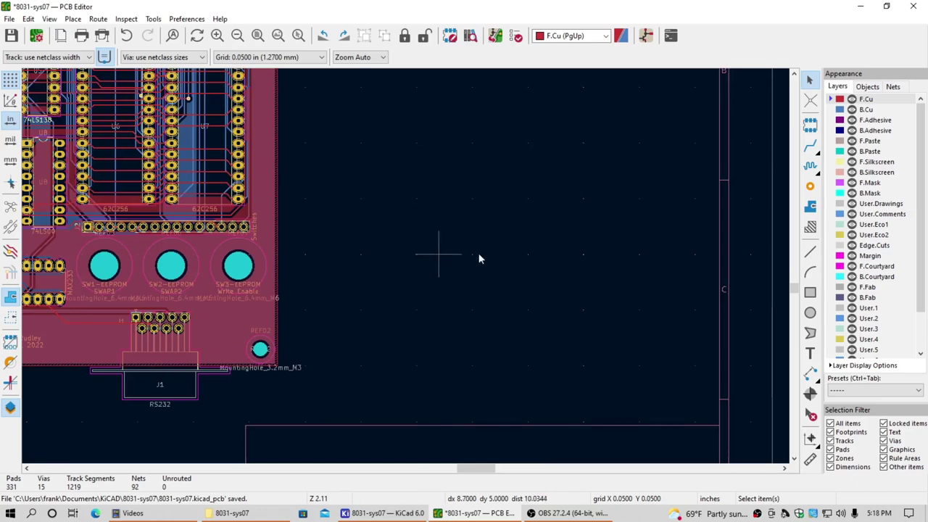
scroll(792, 288, up, 5)
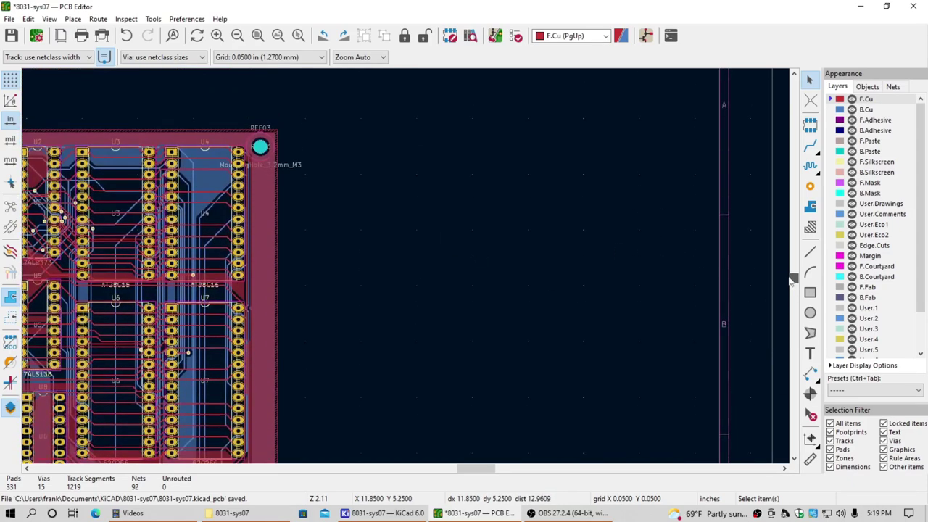
scroll(792, 288, down, 1)
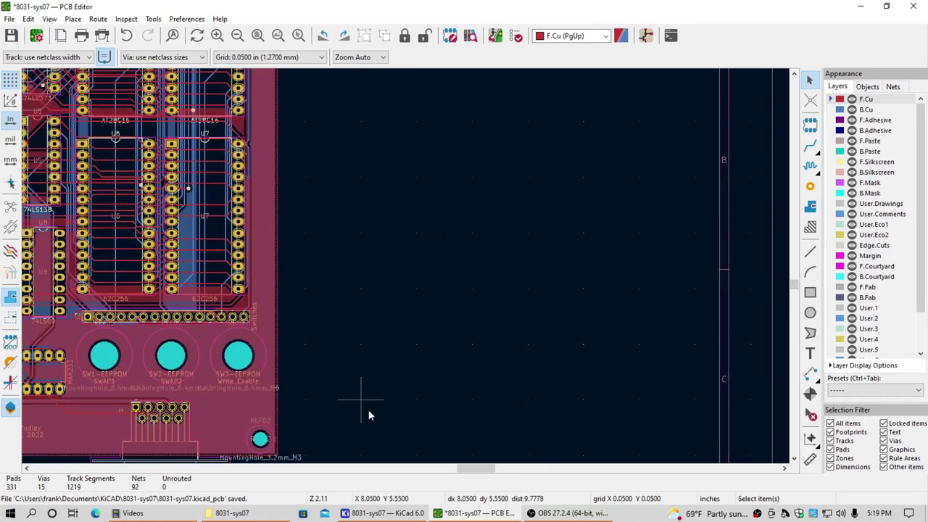
scroll(464, 470, left, 5)
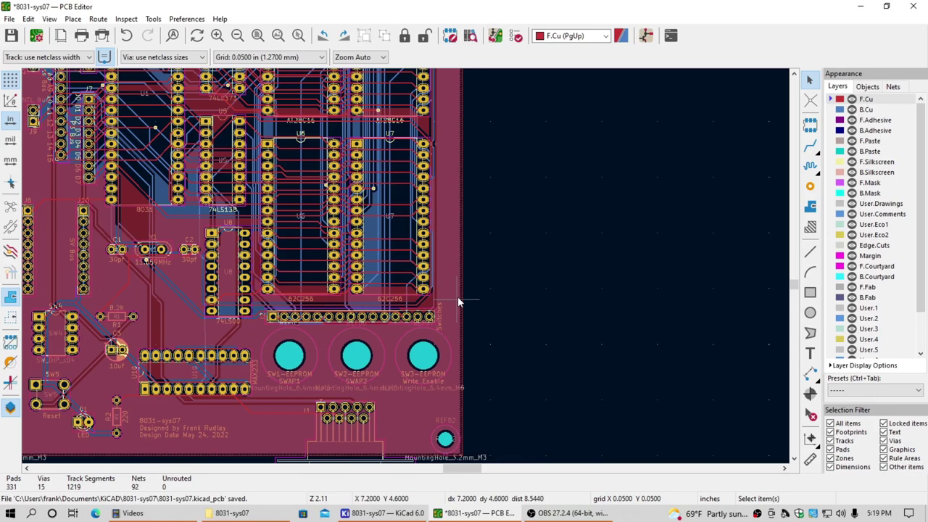
right_click(459, 300)
mouse_move(463, 300)
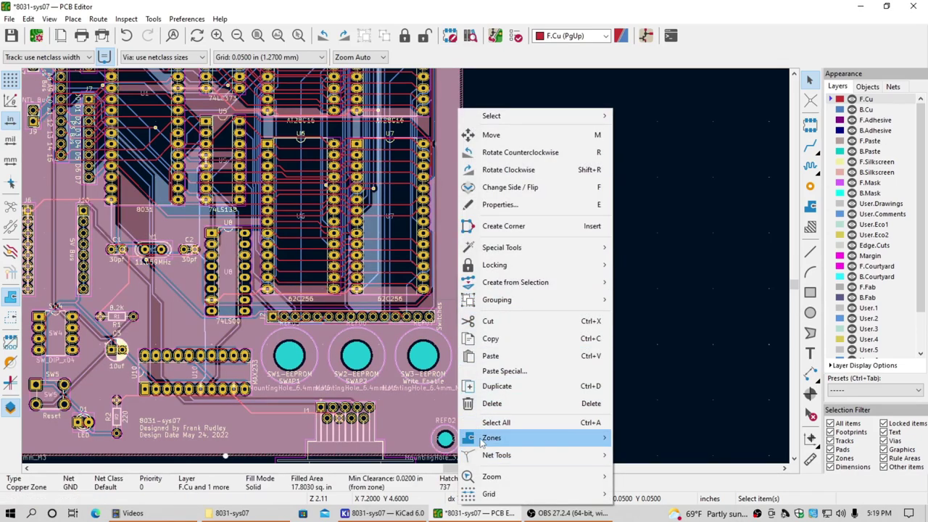
mouse_move(507, 438)
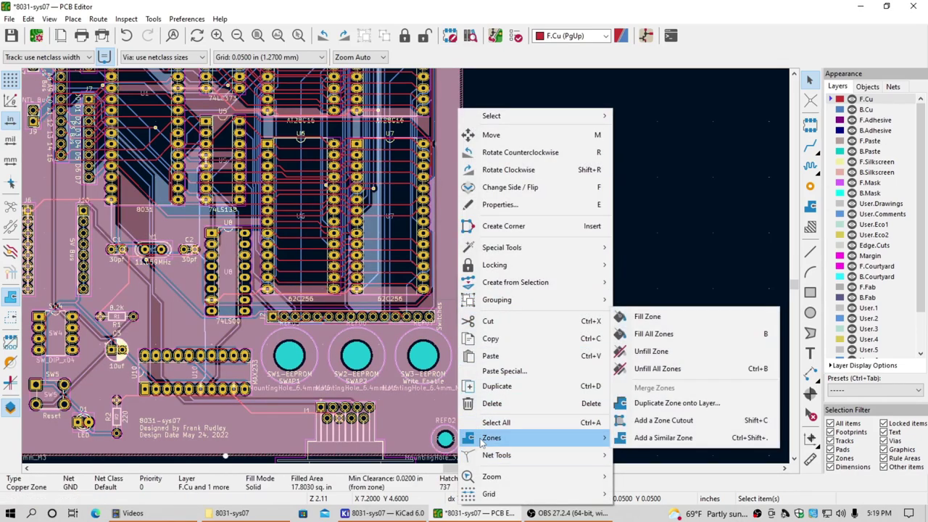
click(680, 369)
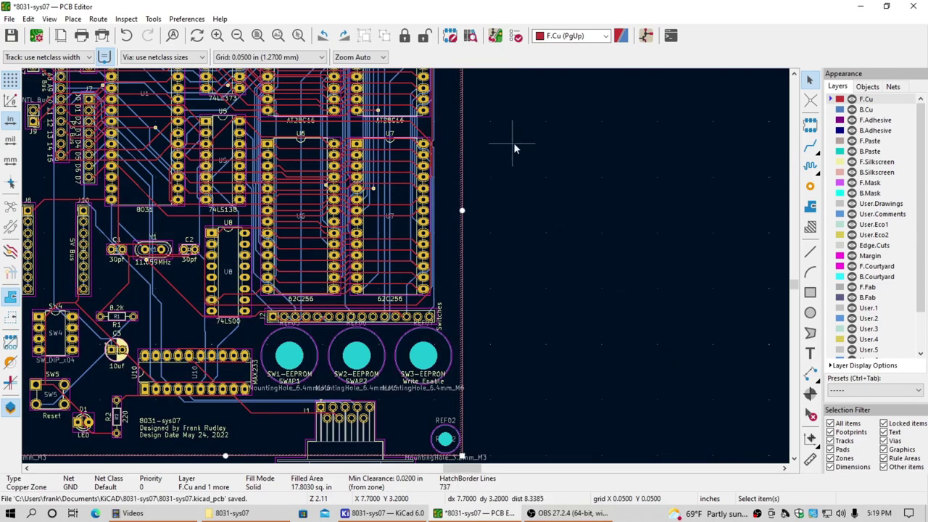
Fit the whole board in view and refill all copper zones.
click(257, 36)
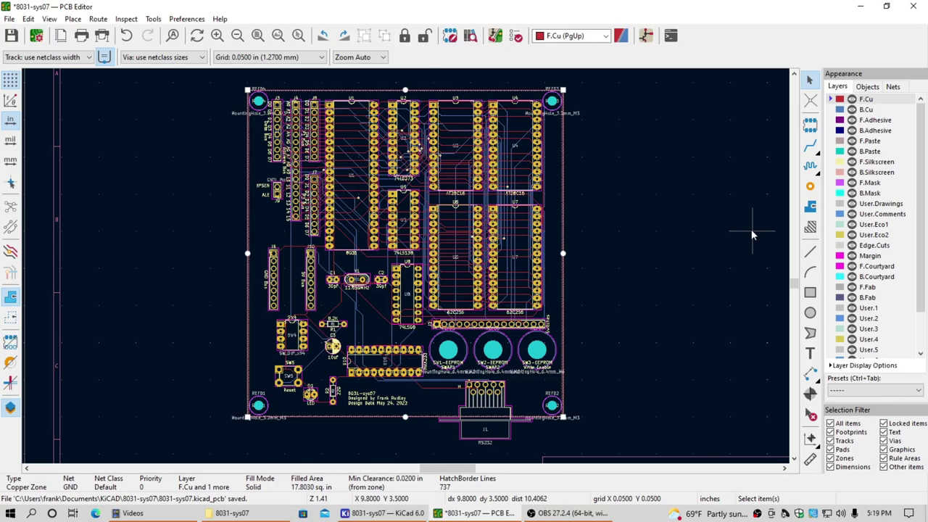
right_click(562, 289)
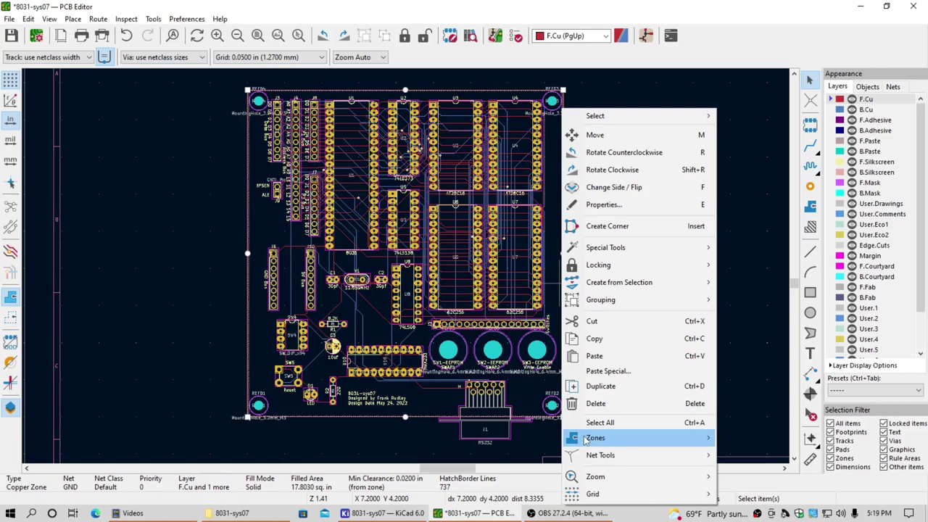
mouse_move(586, 438)
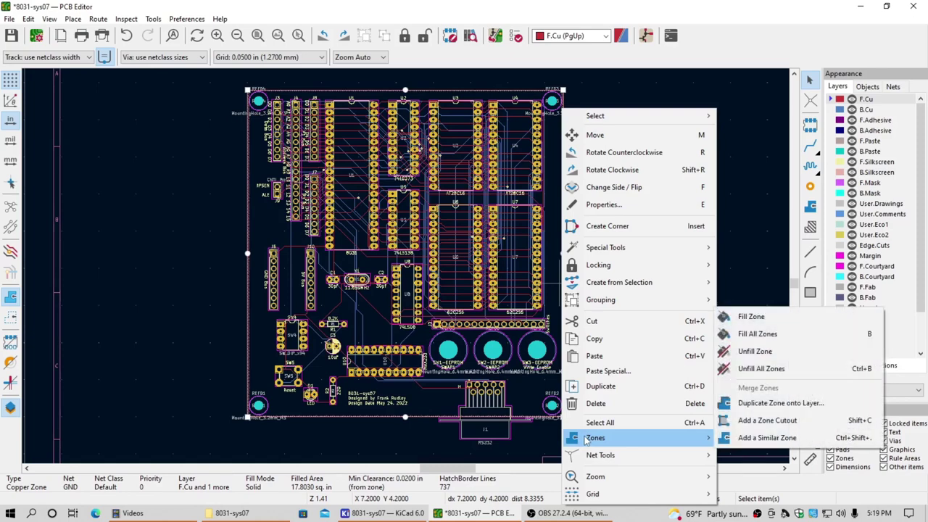
click(787, 335)
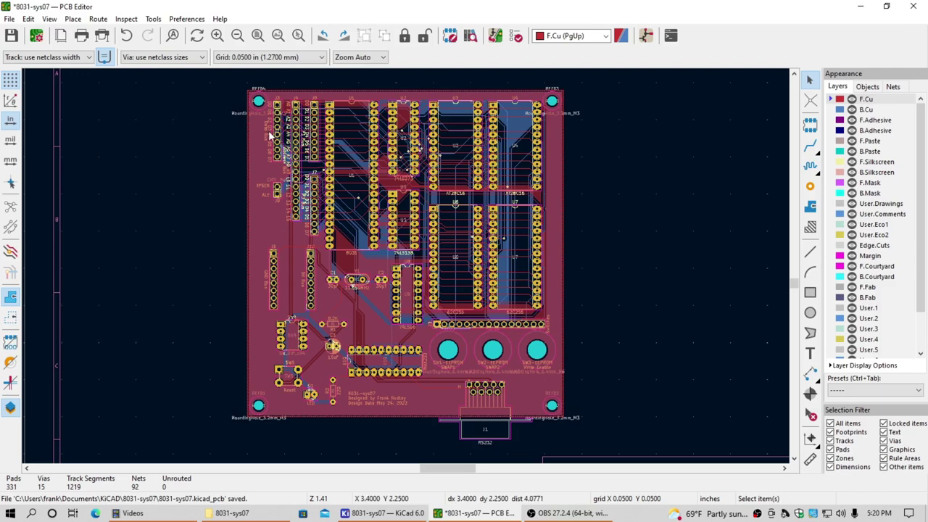
Save the board and plot Gerber files for the copper, paste, silkscreen, mask and Edge.Cuts layers.
click(9, 19)
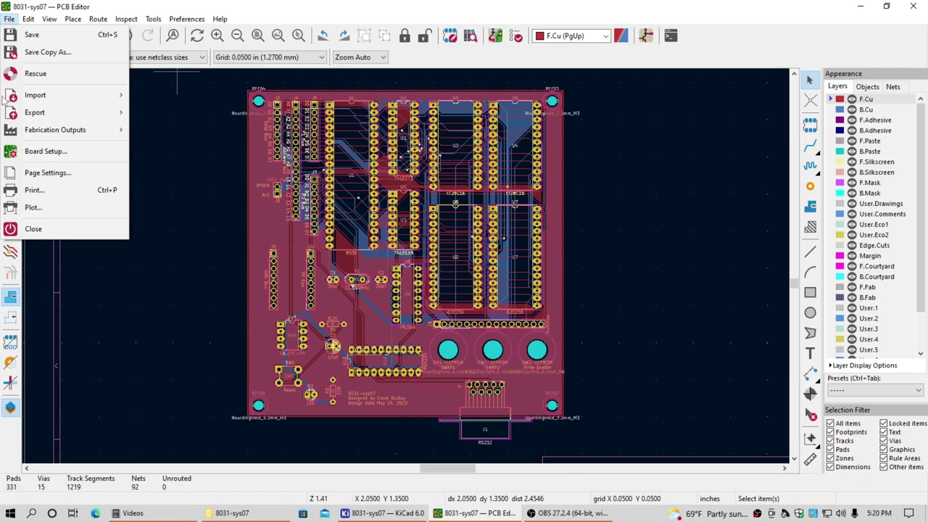
click(30, 207)
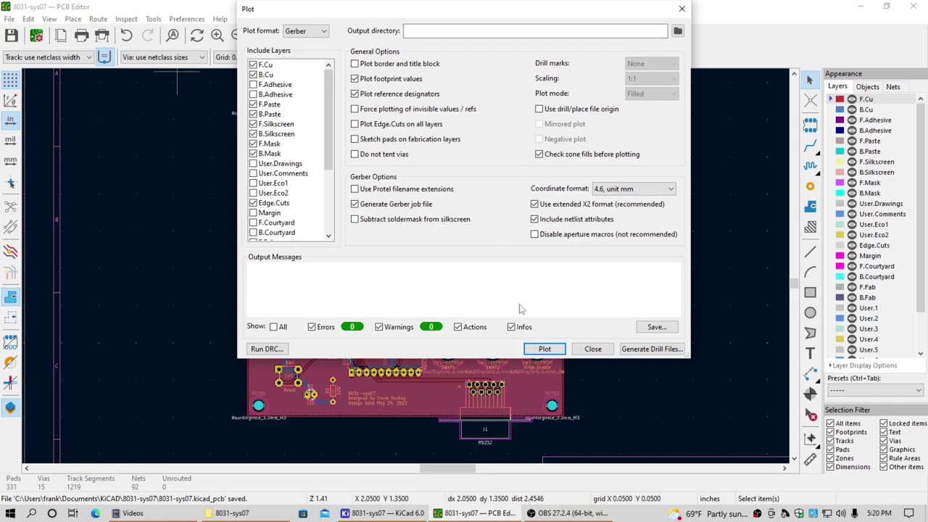
click(544, 349)
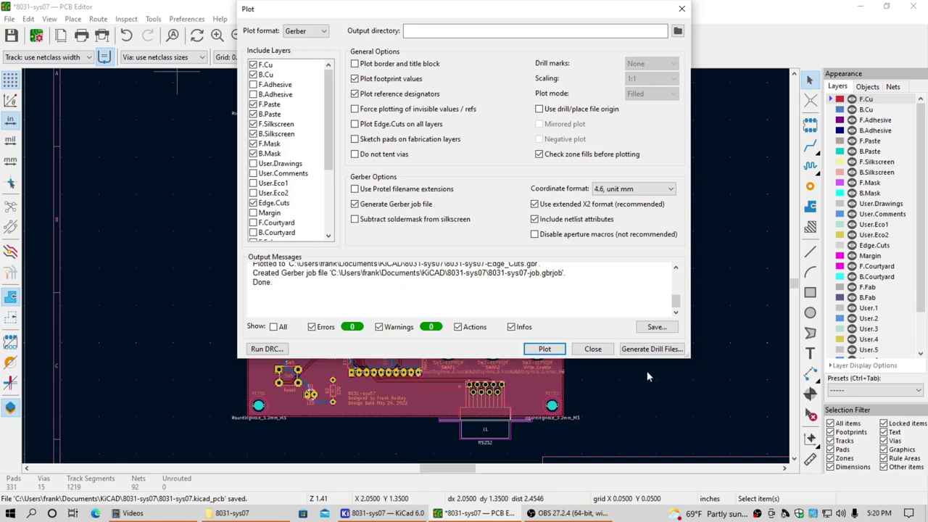
Generate the Excellon drill files for plated and non-plated holes with absolute origin, inches and decimal format, and finish plotting.
click(652, 349)
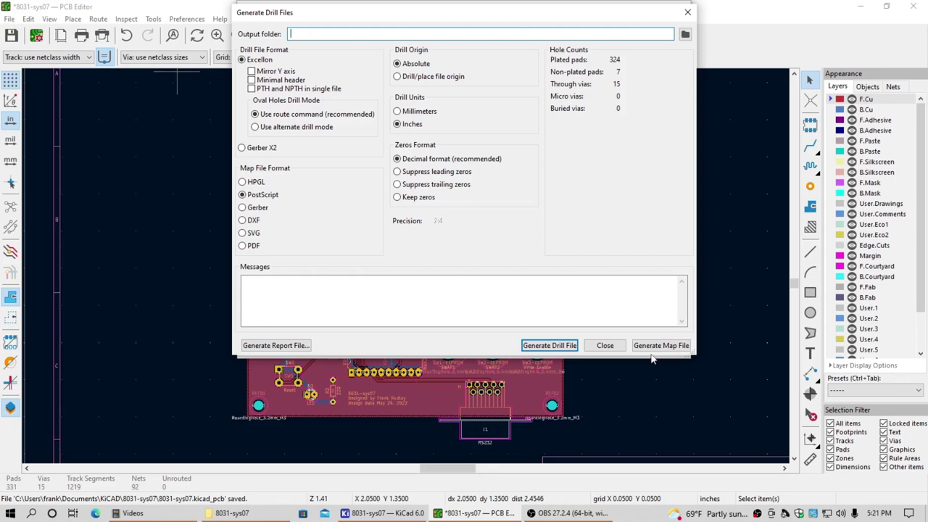
click(549, 347)
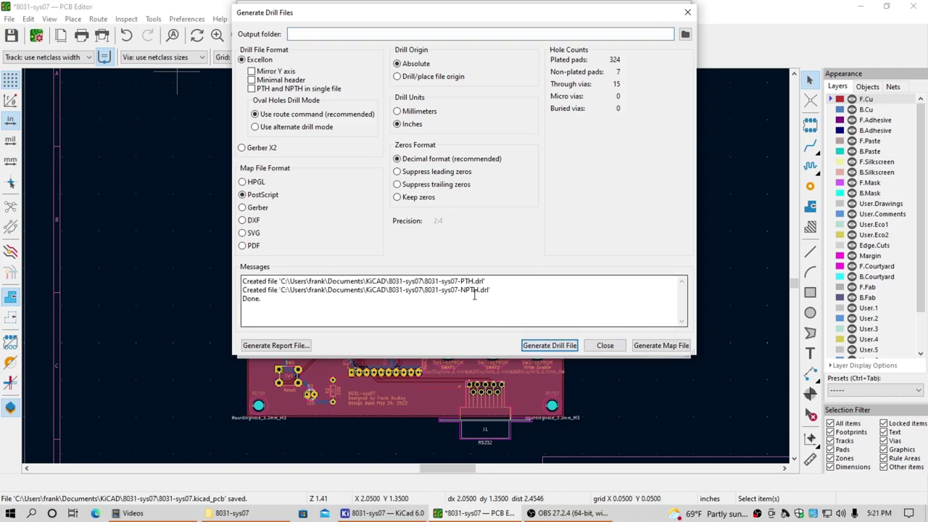
click(605, 346)
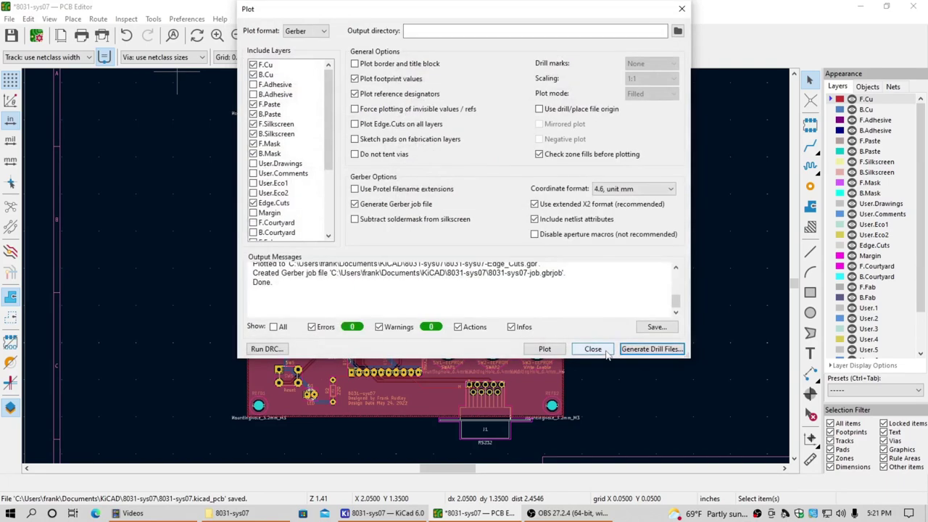
click(605, 353)
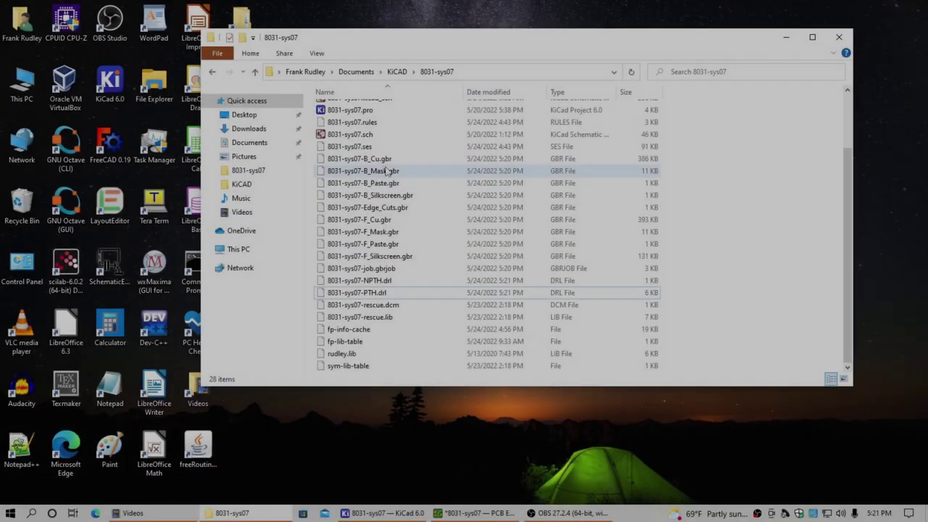
Review the generated fabrication files in the 8031-sys07 project folder, selecting from 8031-sys07-B_Cu.gbr through 8031-sys07-PTH.drl.
click(382, 163)
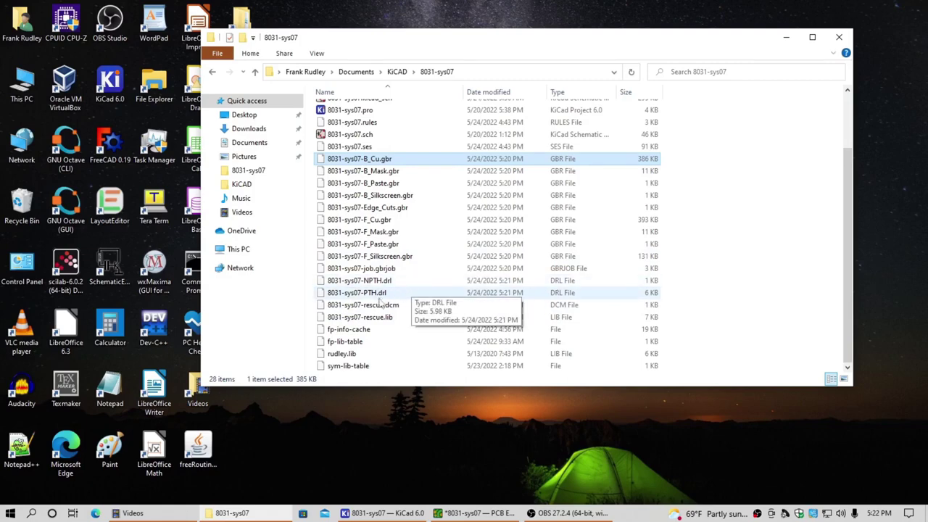
shift+click(369, 295)
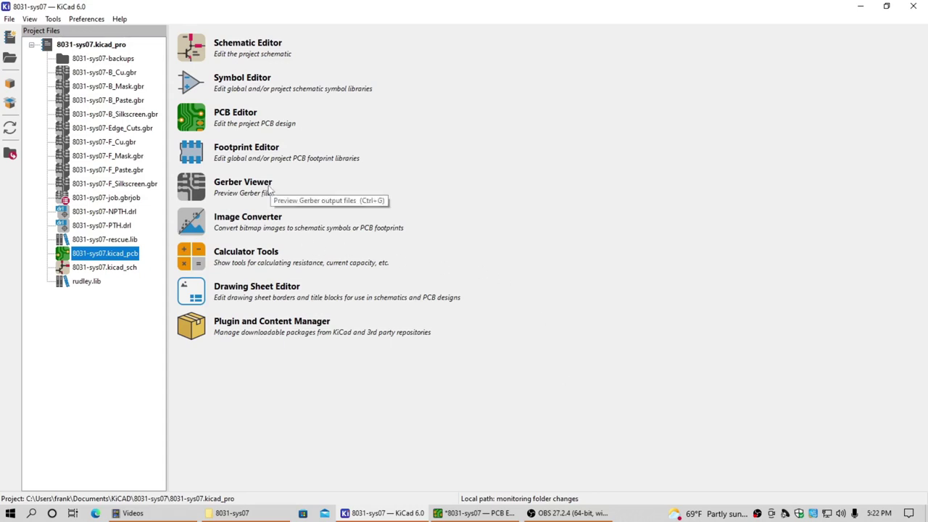
Switch to the Gerber Viewer and load the nine Gerber plot files from 8031-sys07-B_Cu.gbr through 8031-sys07-F_Silkscreen.gbr.
click(201, 193)
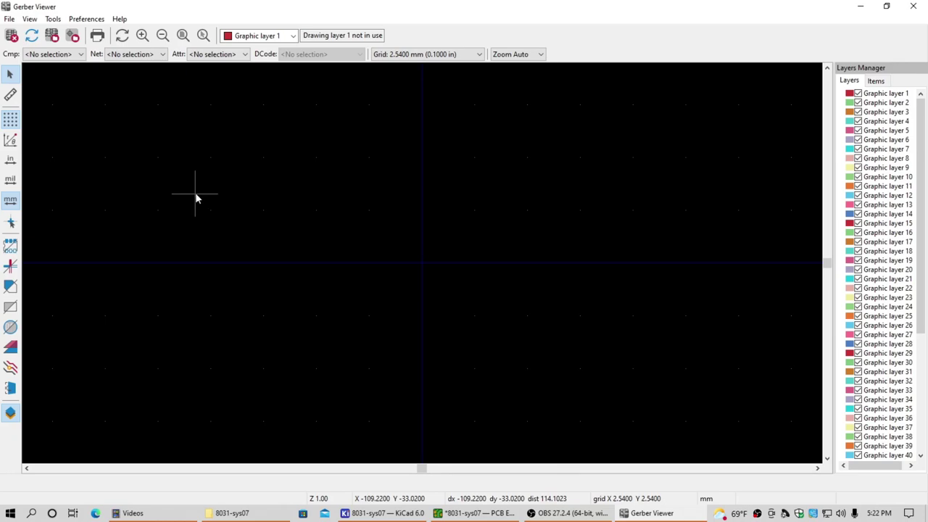
click(9, 19)
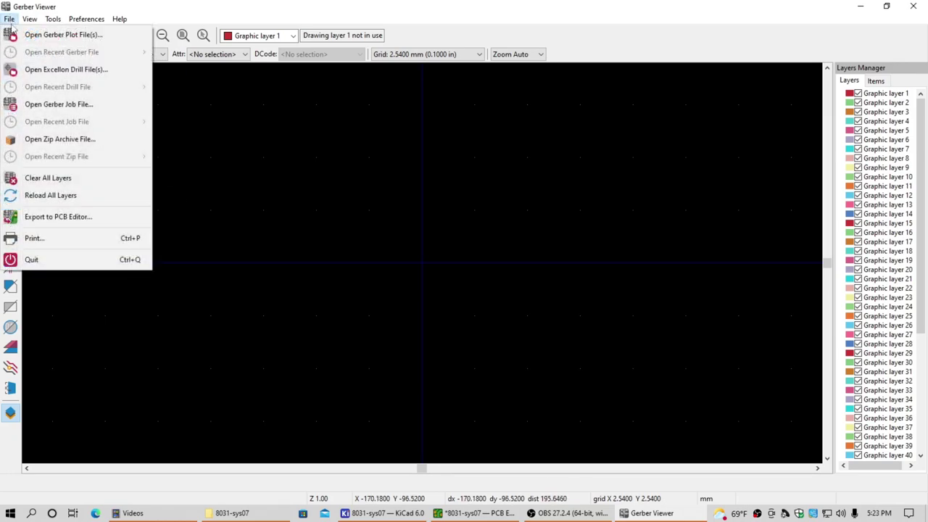
click(32, 39)
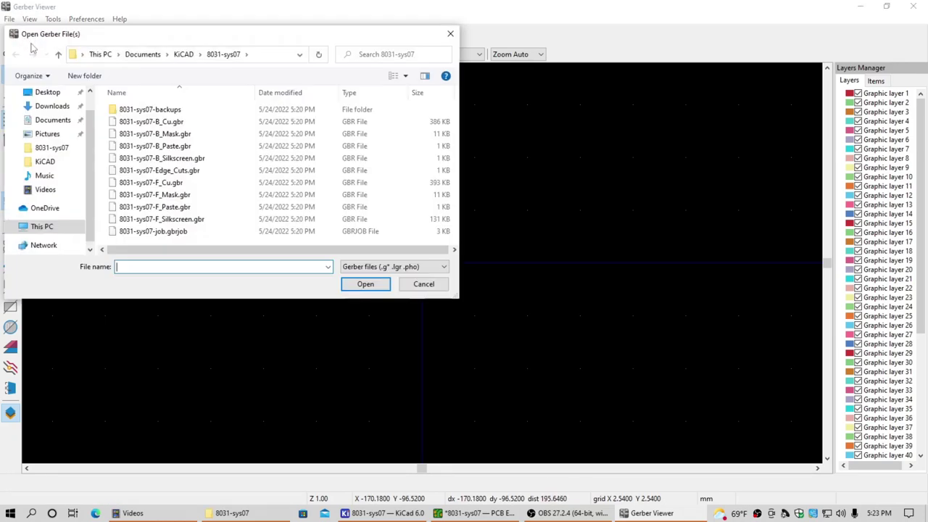
click(153, 121)
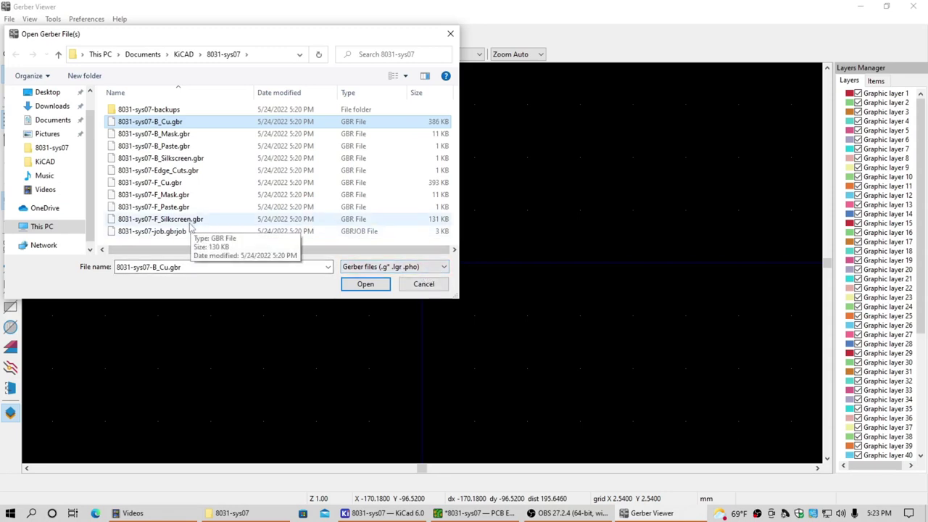
shift+click(190, 222)
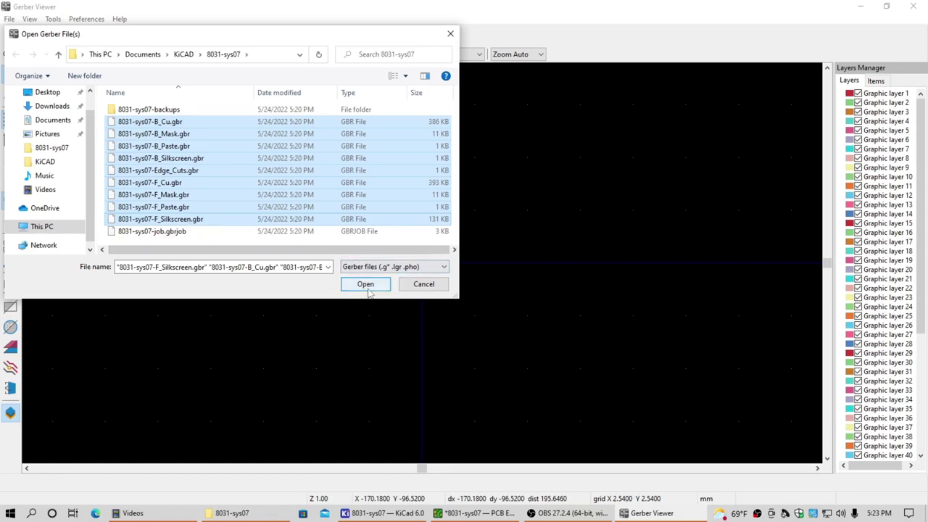
click(365, 284)
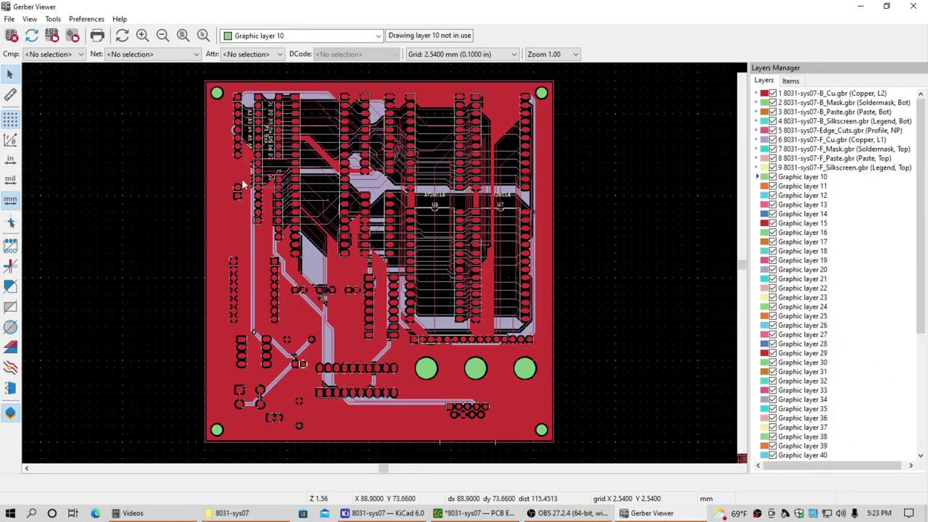
Load the Excellon drill files 8031-sys07-NPTH.drl and 8031-sys07-PTH.drl alongside the Gerber layers.
click(10, 19)
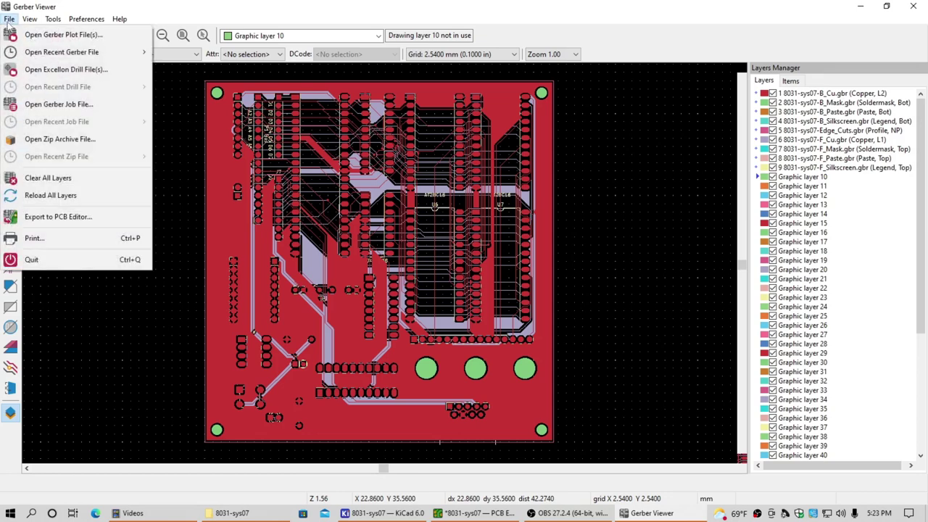
click(33, 70)
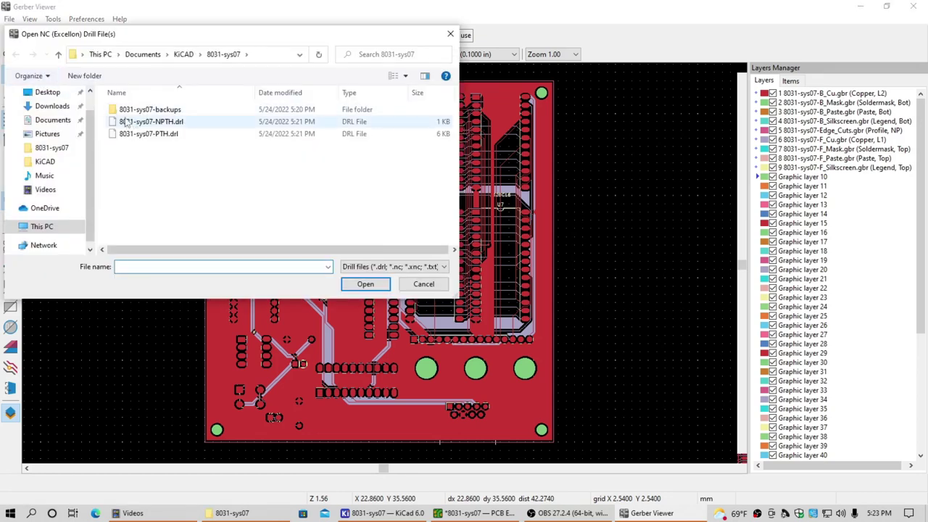
click(127, 122)
shift+click(134, 135)
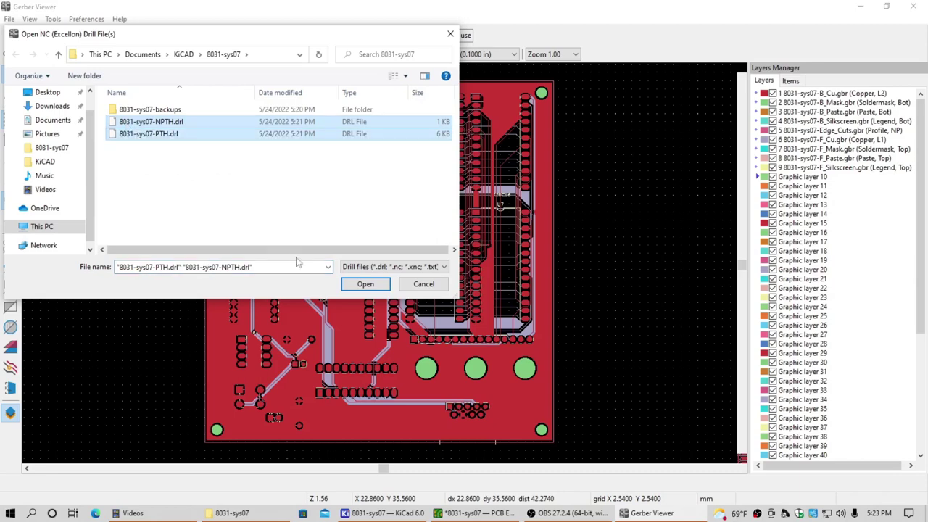
click(363, 284)
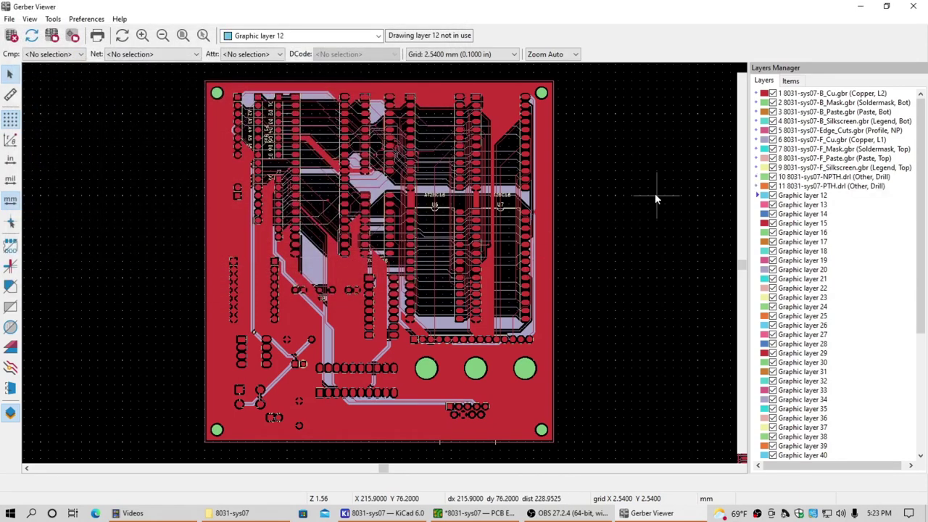
Hide all eleven loaded Gerber and drill layers, leaving the back copper layer until last.
click(773, 102)
click(773, 112)
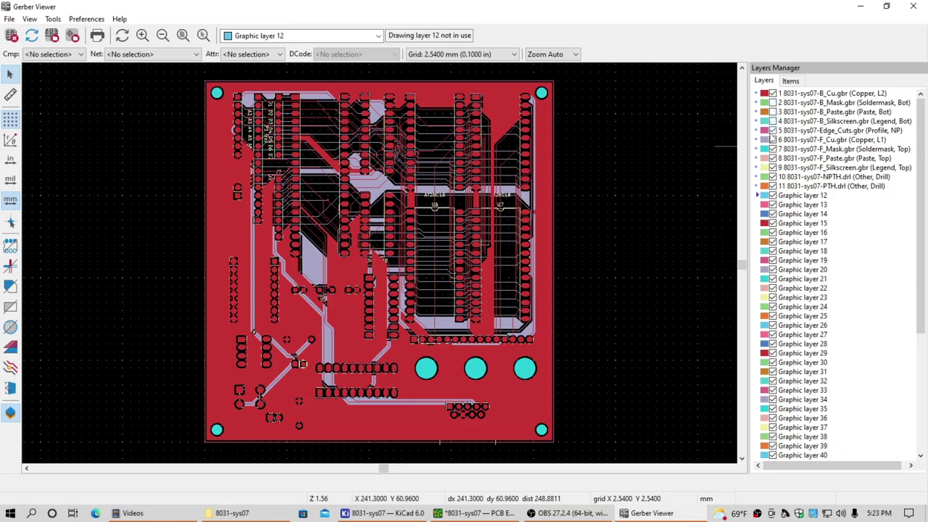
click(773, 131)
click(773, 140)
click(773, 148)
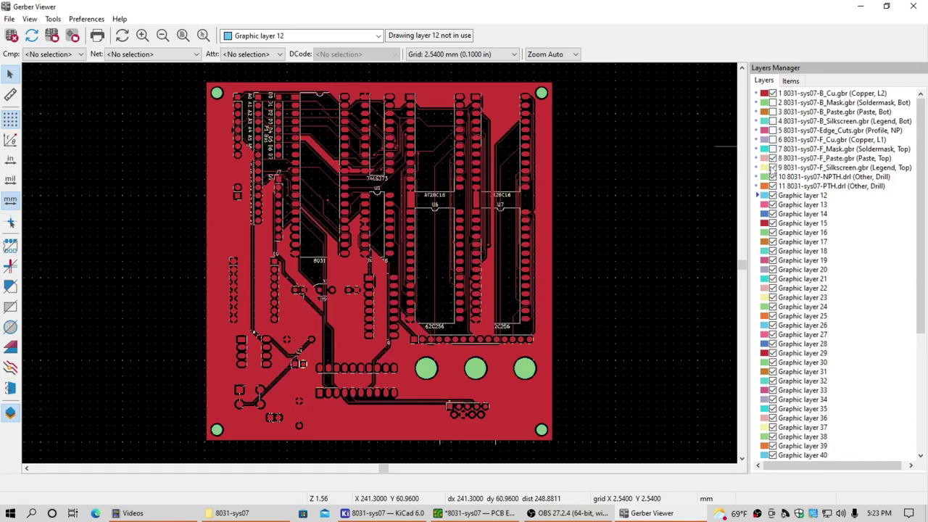
click(773, 159)
click(773, 168)
click(773, 176)
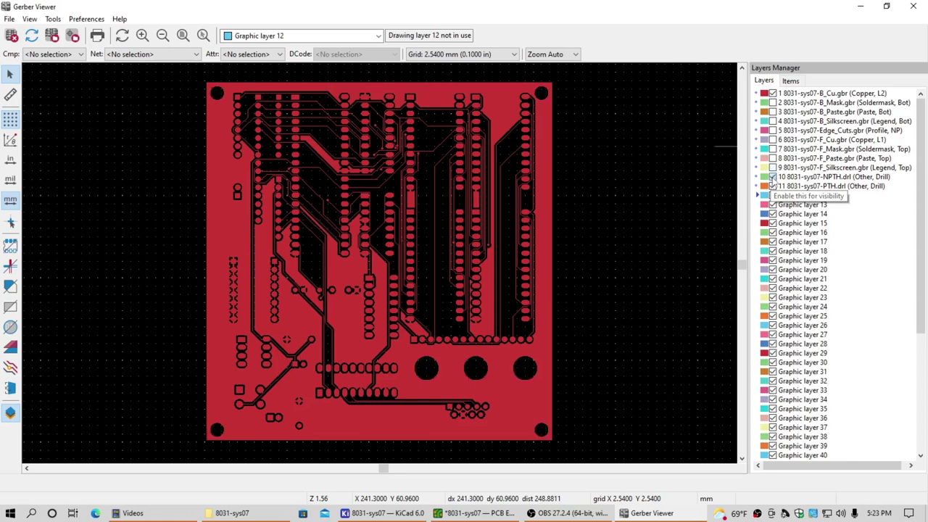
click(773, 186)
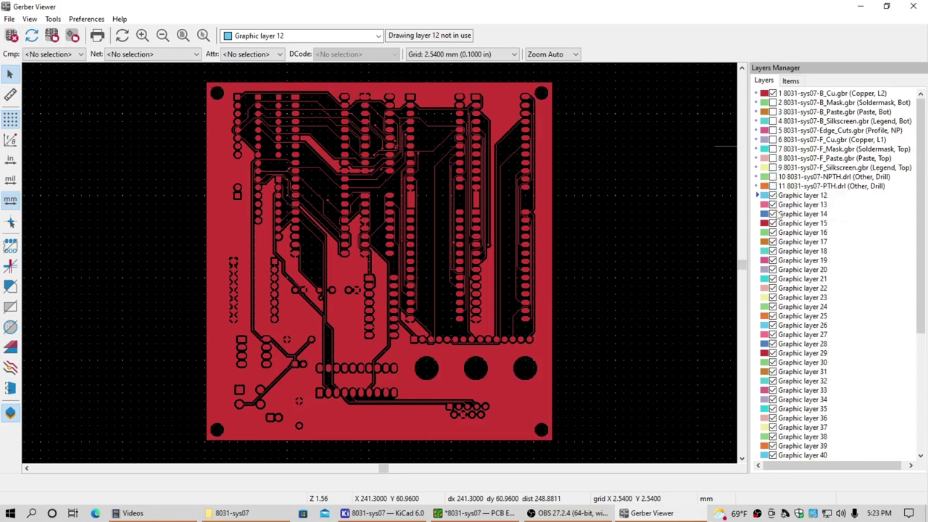
click(773, 94)
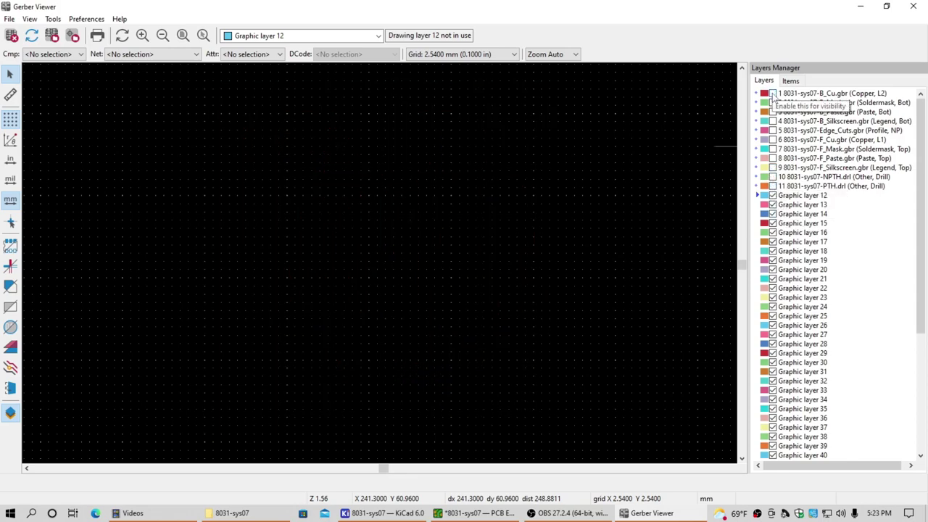
Inspect the B_Cu, F_Cu and B_Mask layers one at a time, hiding each again after viewing.
click(773, 94)
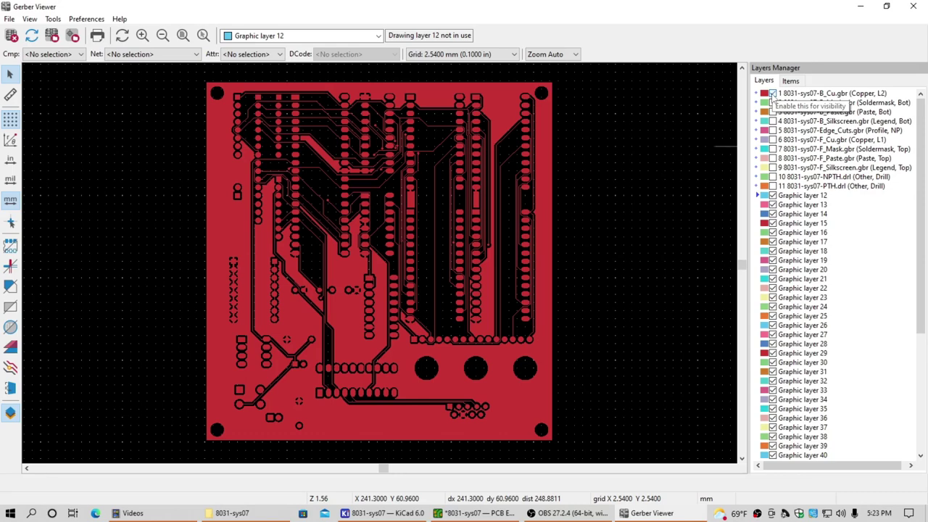
click(773, 93)
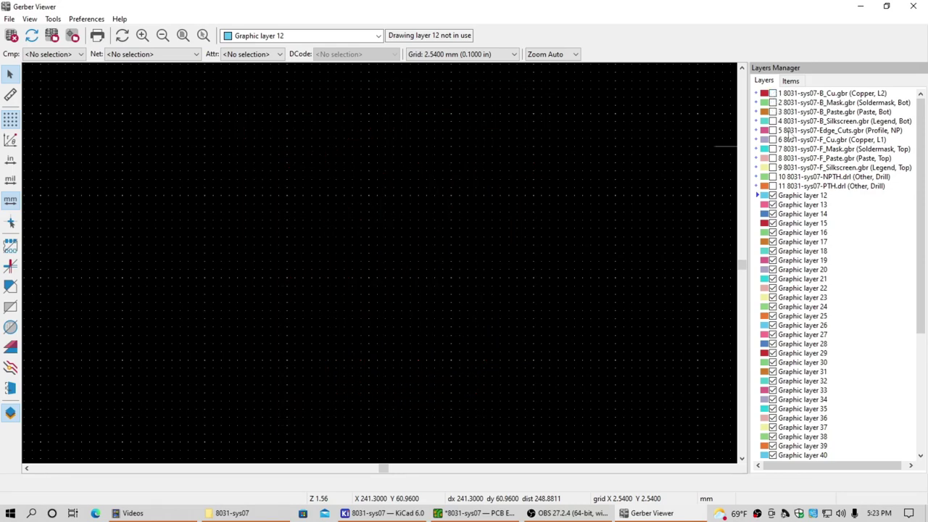
click(773, 139)
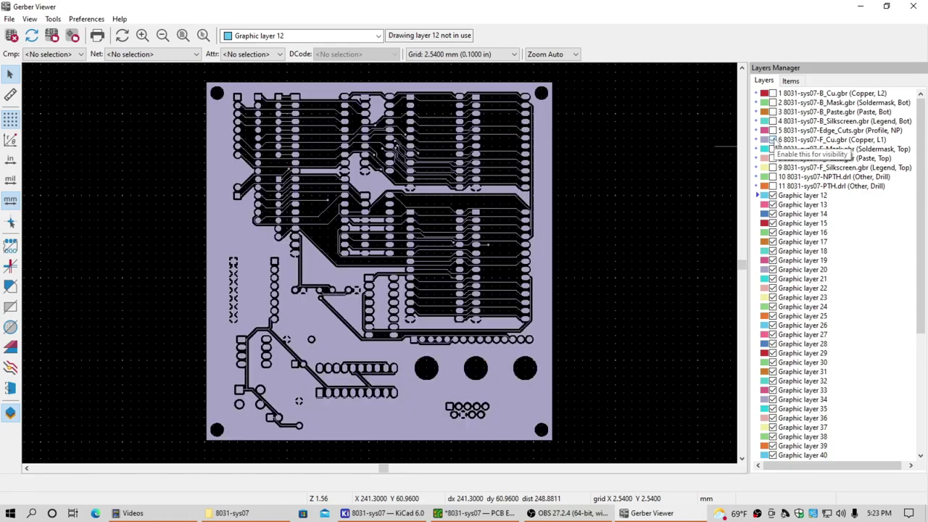
click(773, 139)
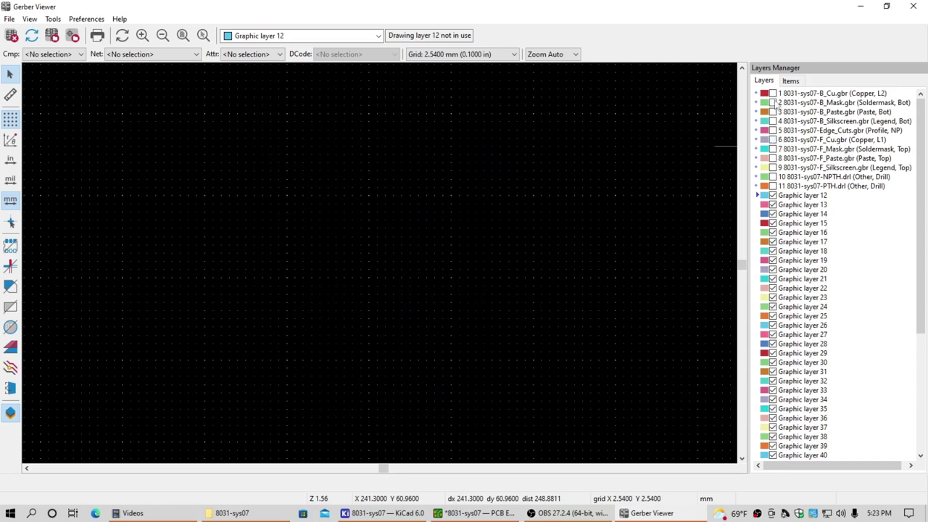
click(773, 102)
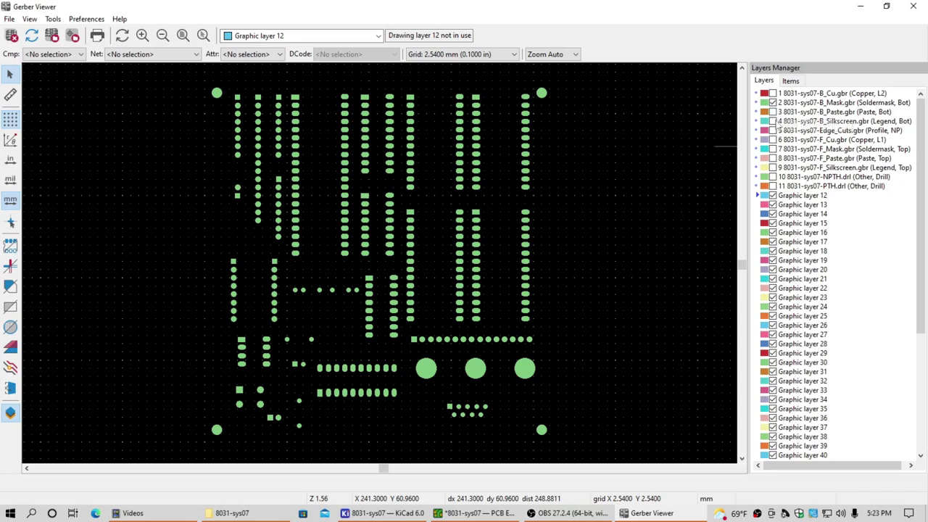
click(773, 102)
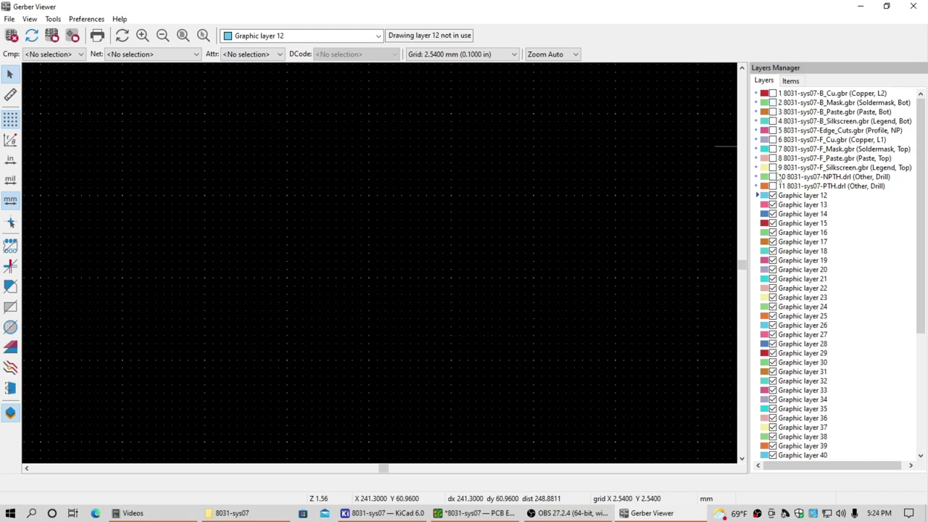
Inspect the NPTH and PTH drill layers separately, and display both drill layers together.
click(773, 177)
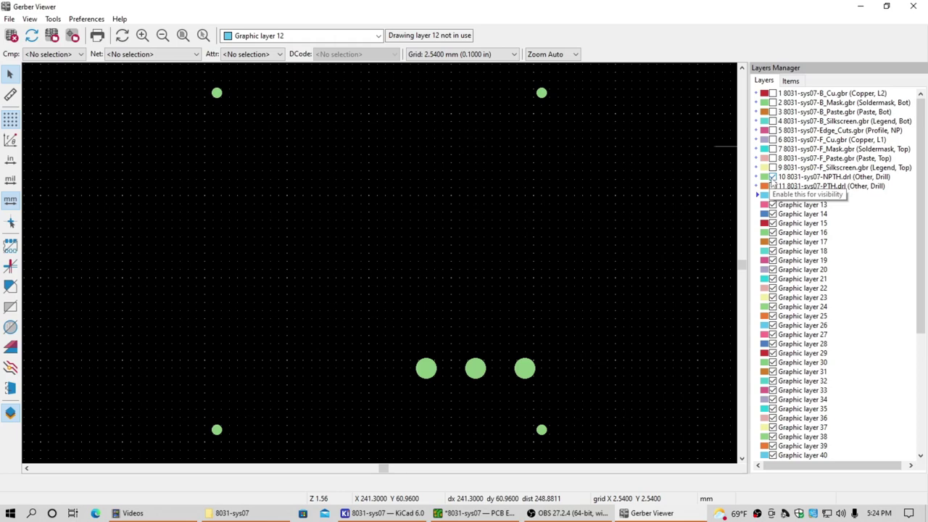
click(773, 177)
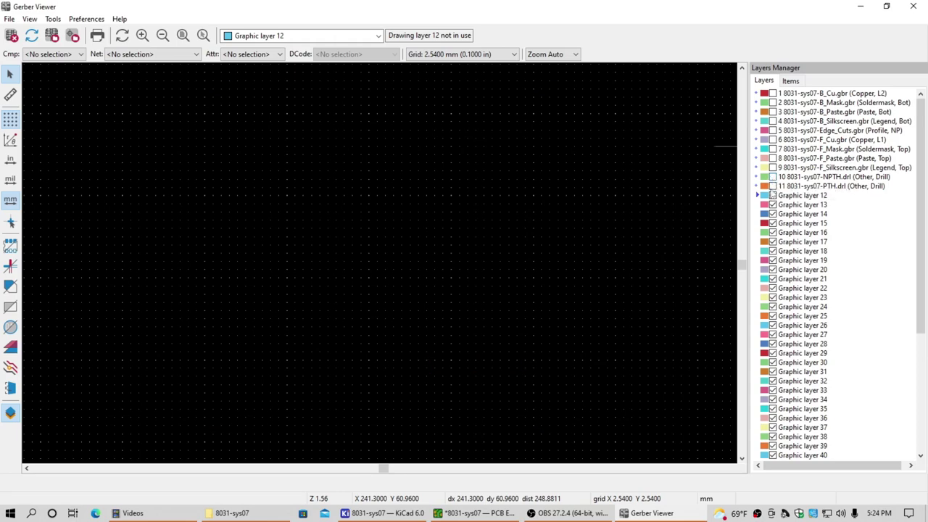
click(773, 186)
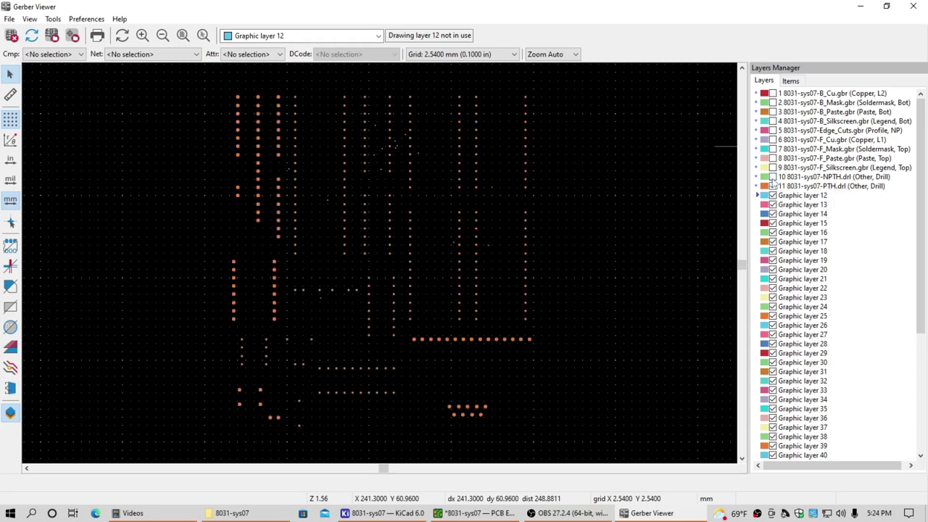
click(773, 177)
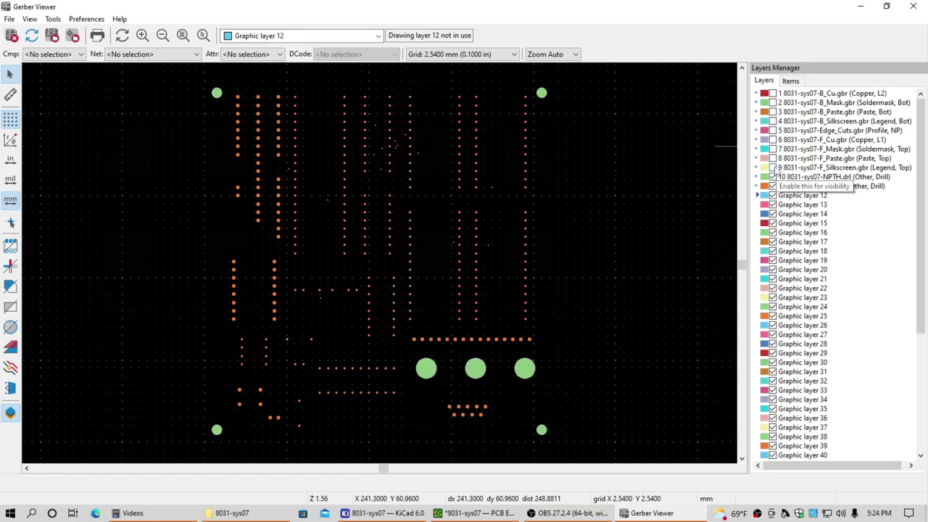
Show the F_Silkscreen, F_Paste, F_Mask, F_Cu and Edge_Cuts layers together with the drill holes.
click(773, 167)
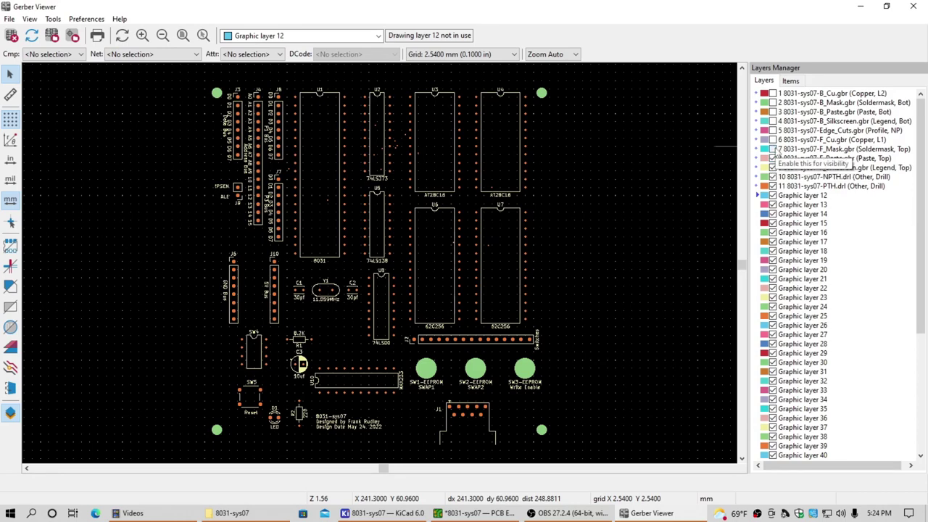
click(773, 149)
click(773, 140)
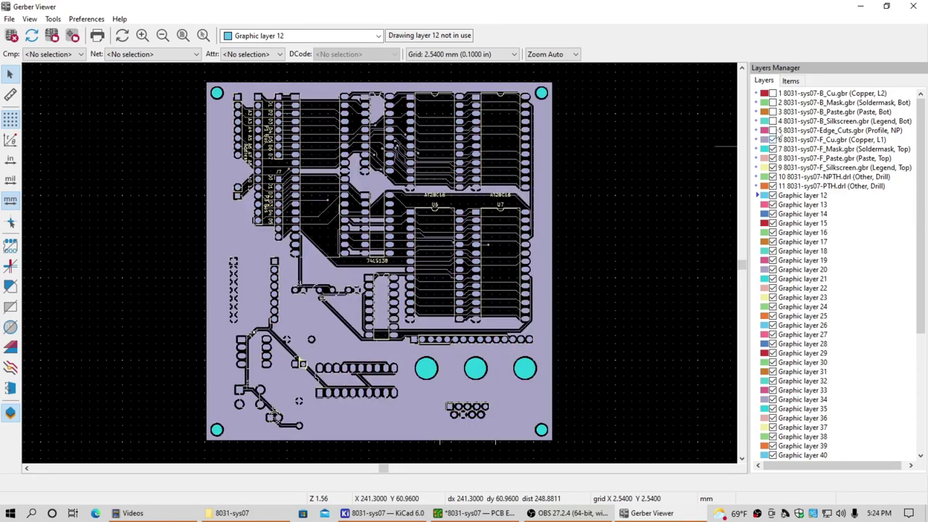
click(773, 130)
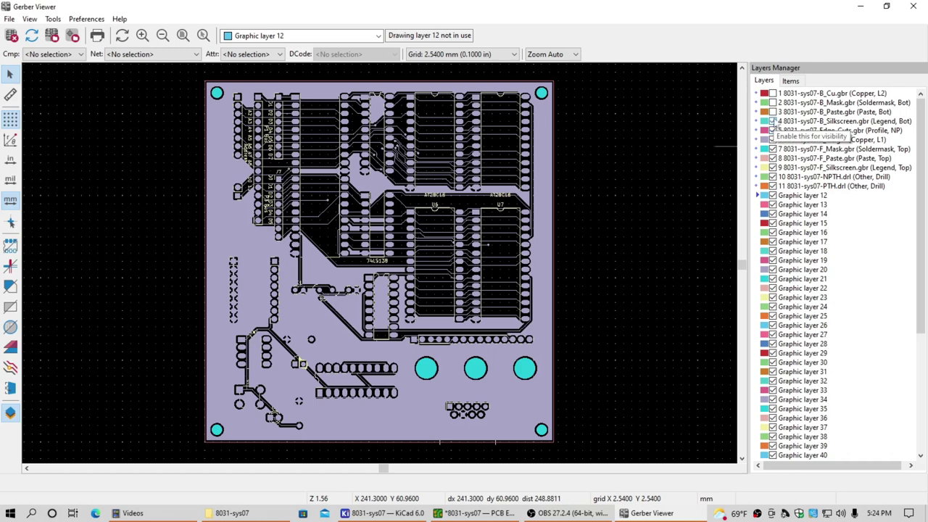